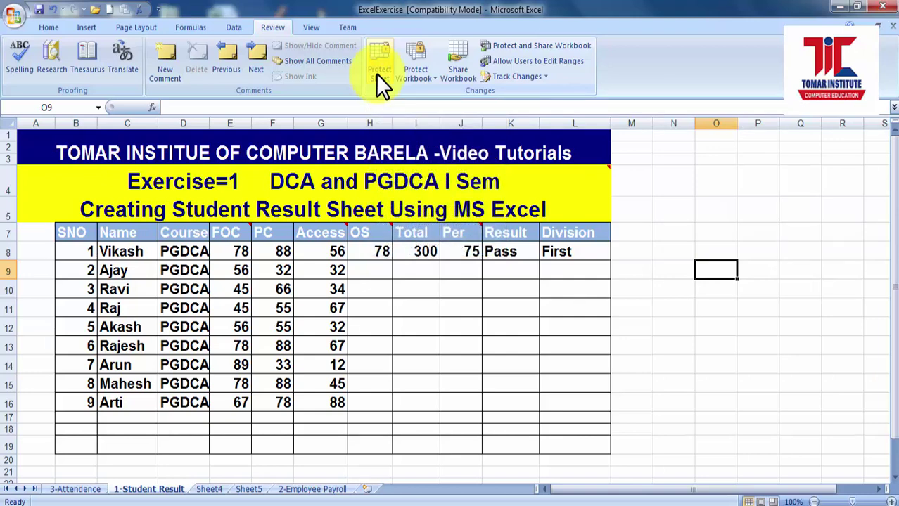
pyautogui.click(102, 256)
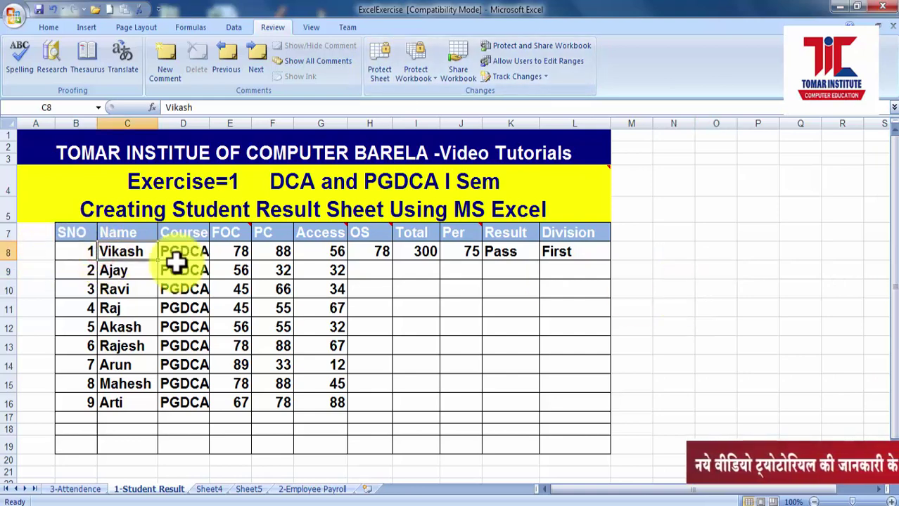
pyautogui.click(115, 289)
pyautogui.doubleClick(141, 276)
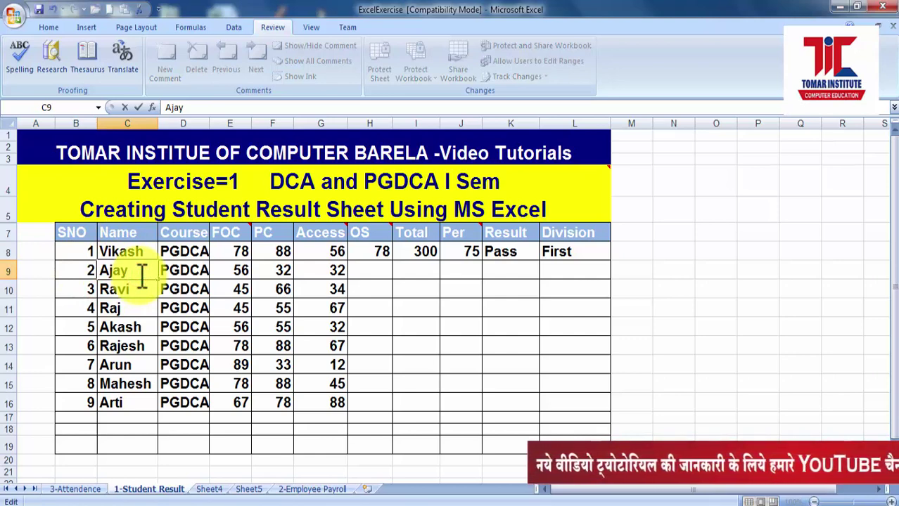
pyautogui.write('Kumar')
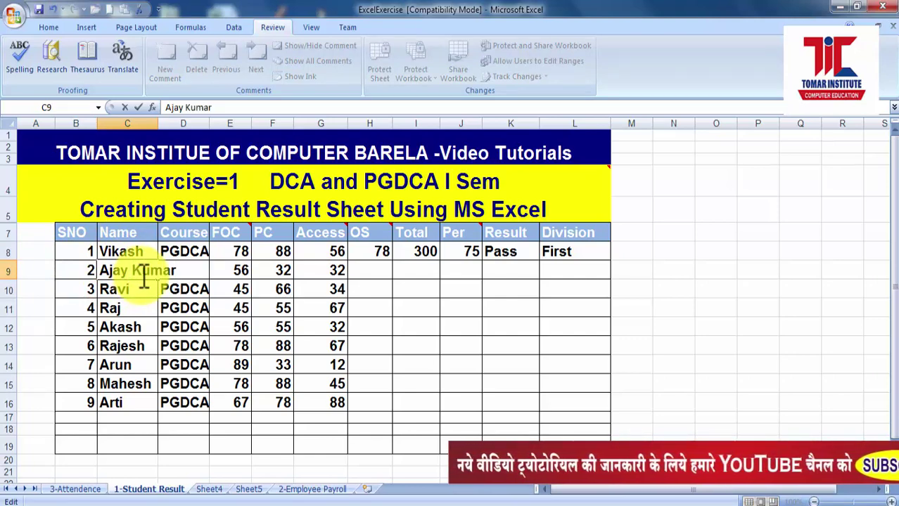
pyautogui.click(170, 309)
pyautogui.moveTo(157, 126); pyautogui.dragTo(191, 125)
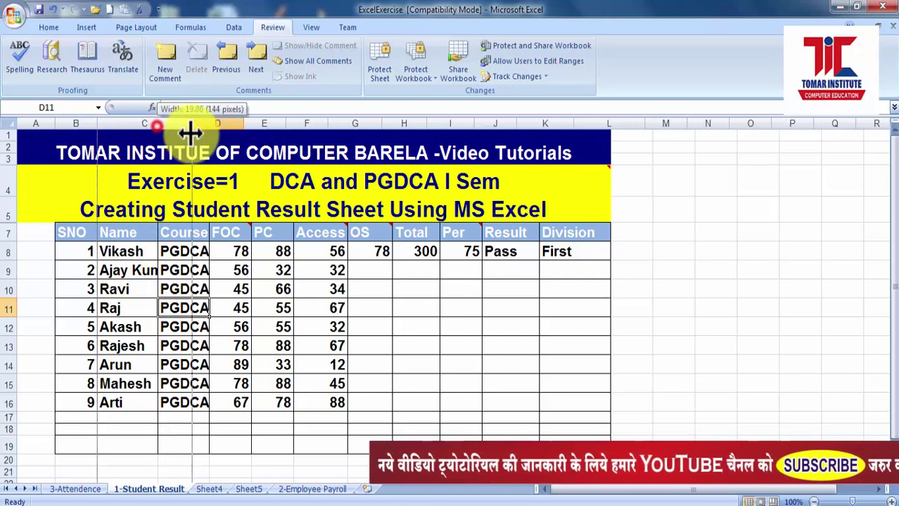
pyautogui.click(233, 270)
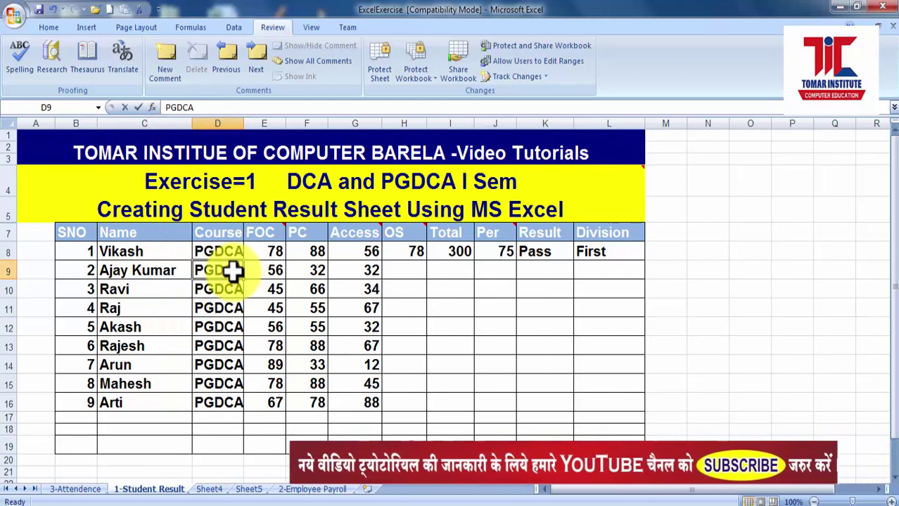
pyautogui.write('DCA')
pyautogui.click(294, 327)
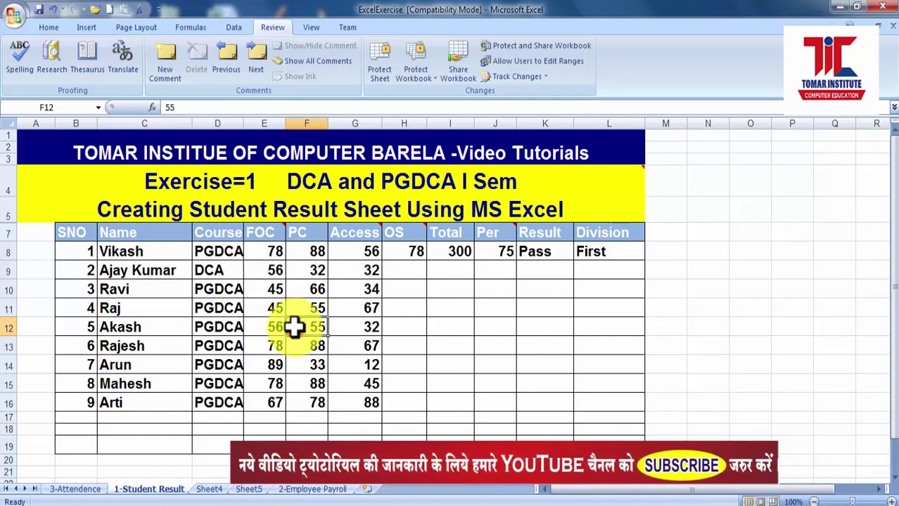
# Enter OS marks 89, 56, 89 and 67 starting at H9
pyautogui.click(417, 271)
pyautogui.write('89')
pyautogui.click(404, 287)
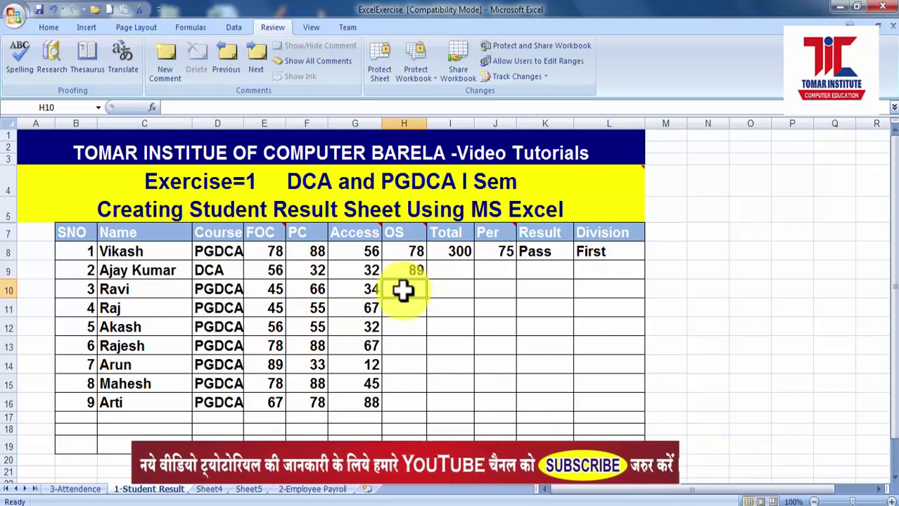
pyautogui.write('56')
pyautogui.click(404, 309)
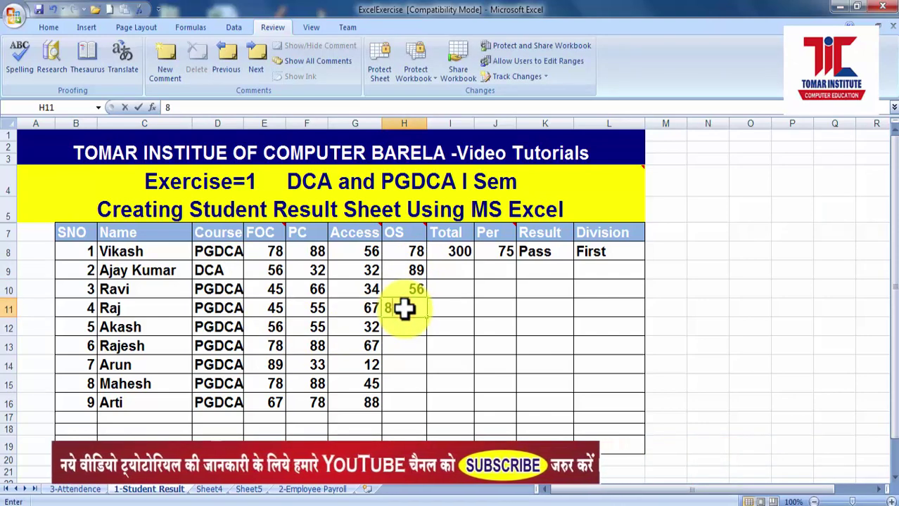
pyautogui.write('89')
pyautogui.click(403, 327)
pyautogui.write('67')
pyautogui.click(403, 345)
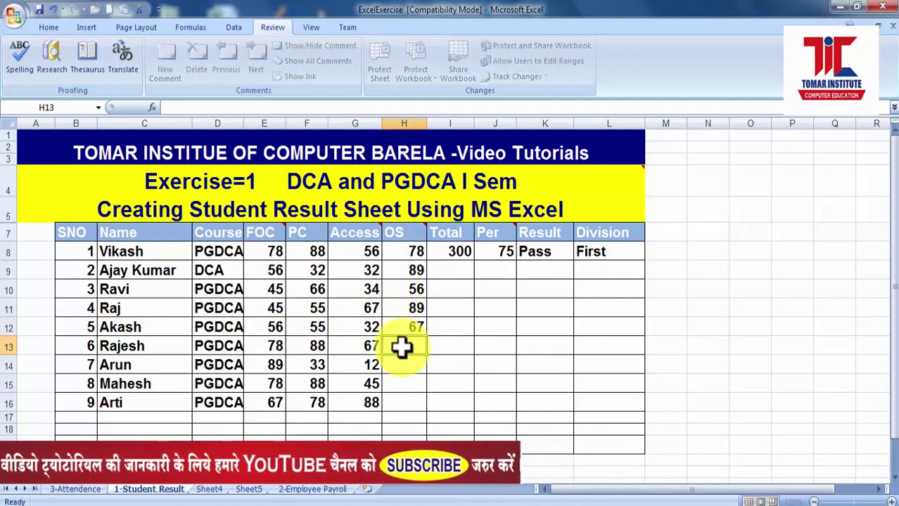
# Enter the remaining OS marks 45, 78, 89 and 90 down to H16
pyautogui.write('45')
pyautogui.click(400, 365)
pyautogui.write('78')
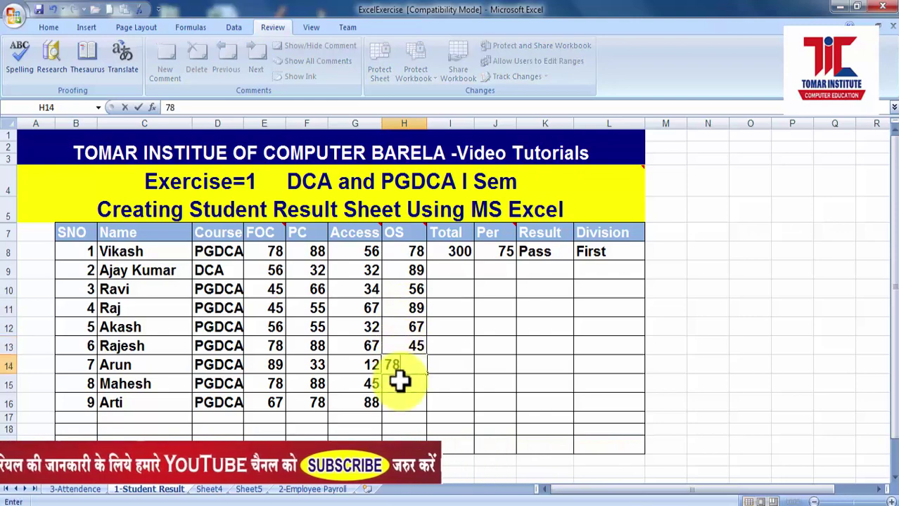
pyautogui.click(400, 381)
pyautogui.write('89')
pyautogui.click(399, 398)
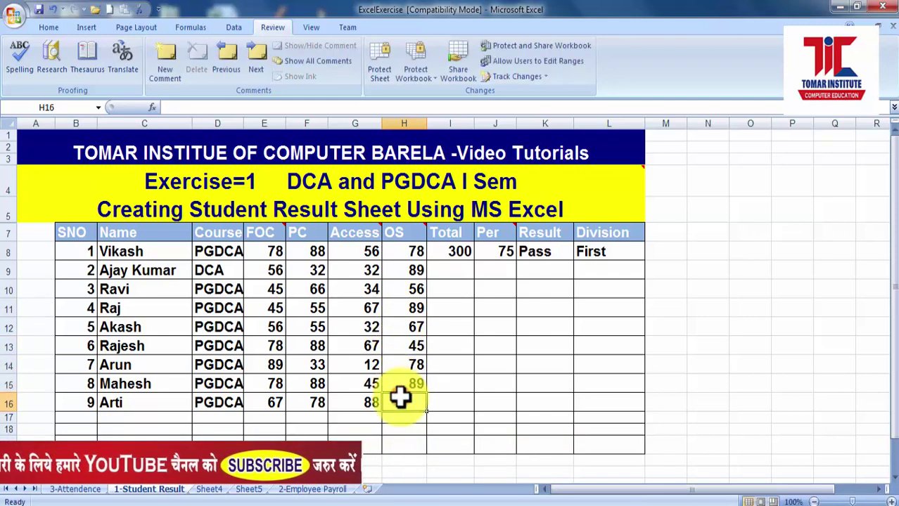
pyautogui.write('90')
pyautogui.click(406, 418)
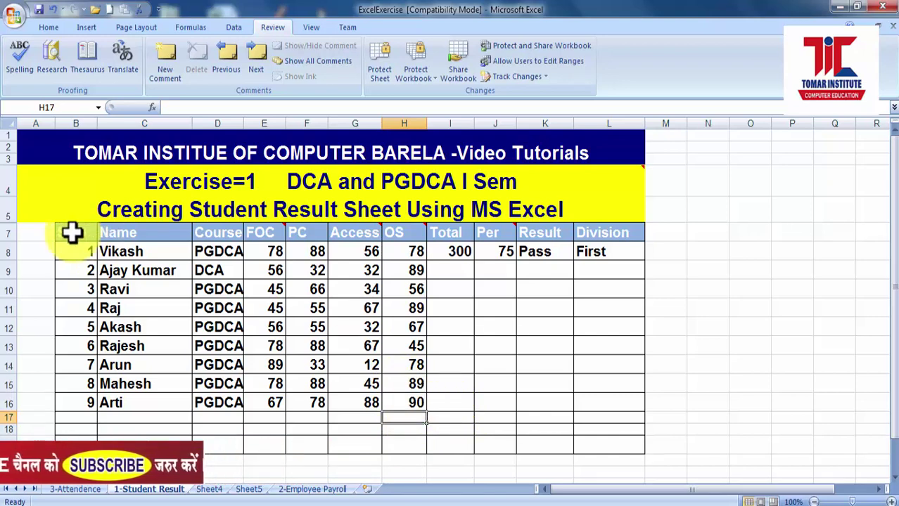
# Protect the sheet with a confirmed password, allowing users to select cells and format cells
pyautogui.moveTo(72, 232)
pyautogui.mouseDown()
pyautogui.moveTo(624, 433)
pyautogui.moveTo(625, 445)
pyautogui.mouseUp()
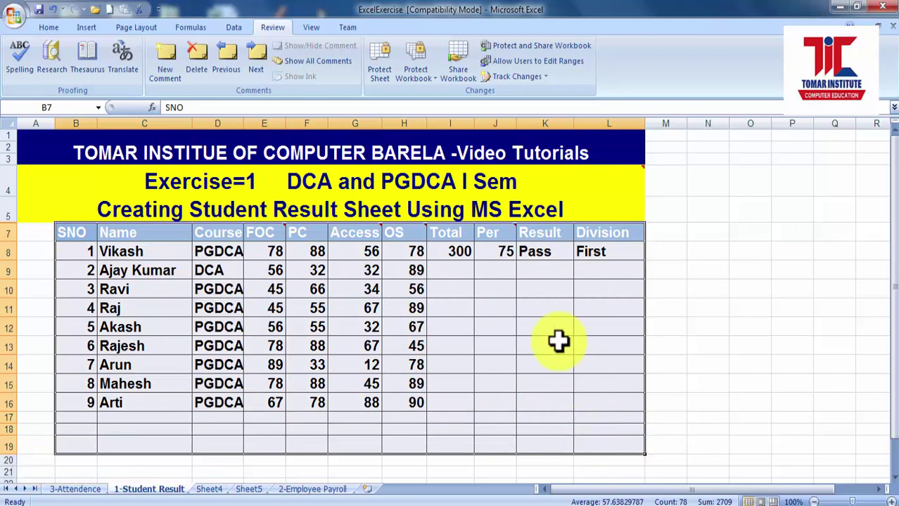
pyautogui.click(379, 79)
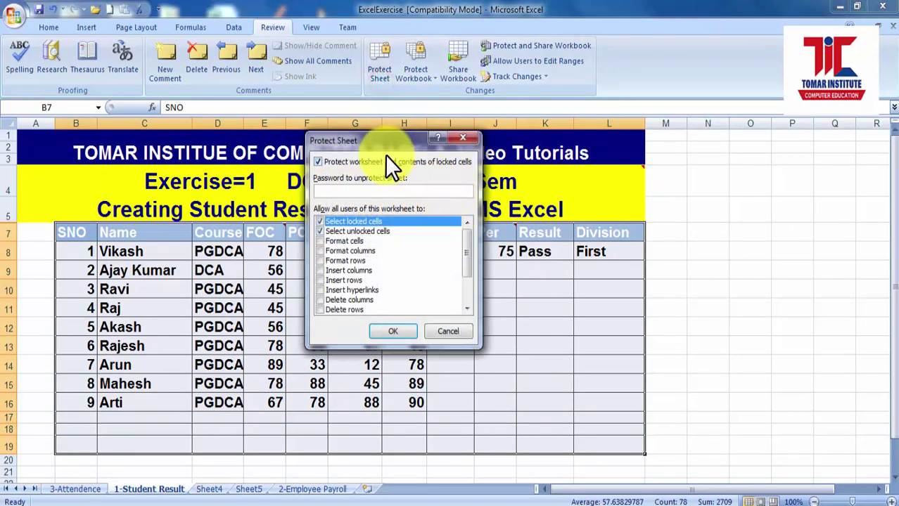
pyautogui.moveTo(385, 138); pyautogui.dragTo(505, 211)
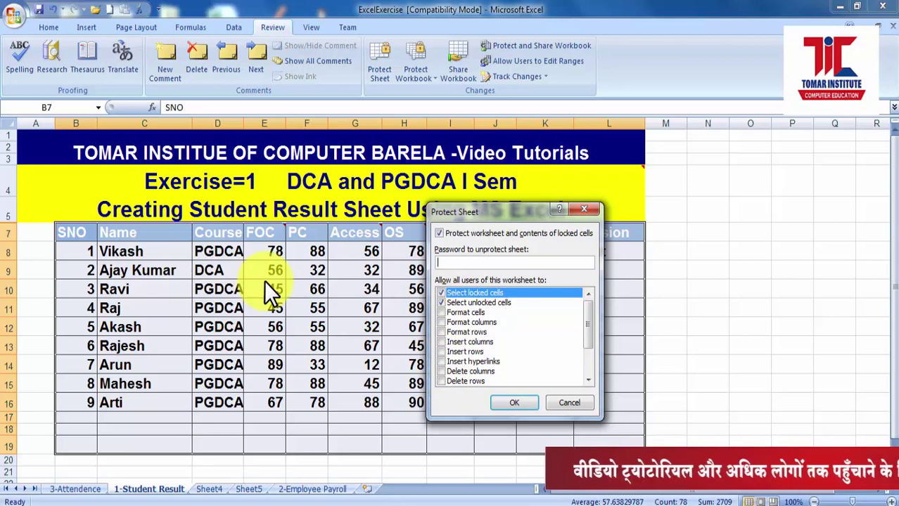
pyautogui.click(440, 303)
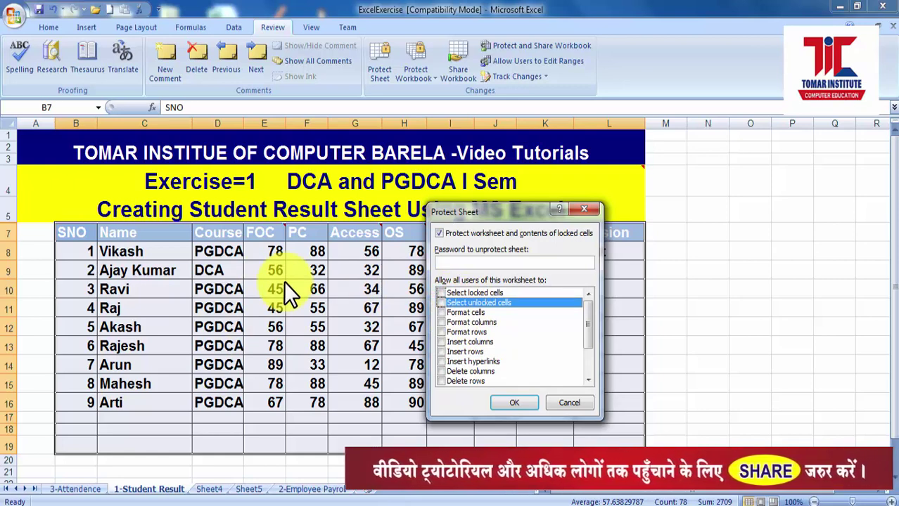
pyautogui.click(440, 294)
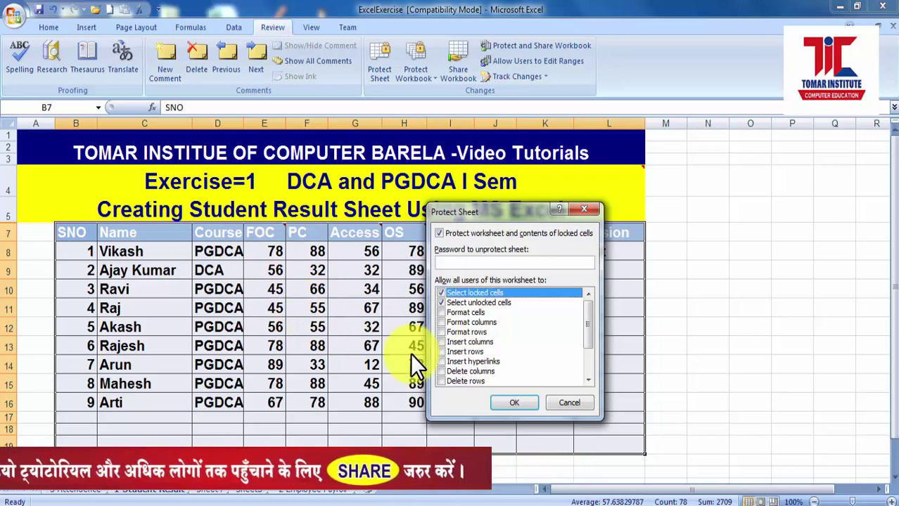
pyautogui.click(441, 312)
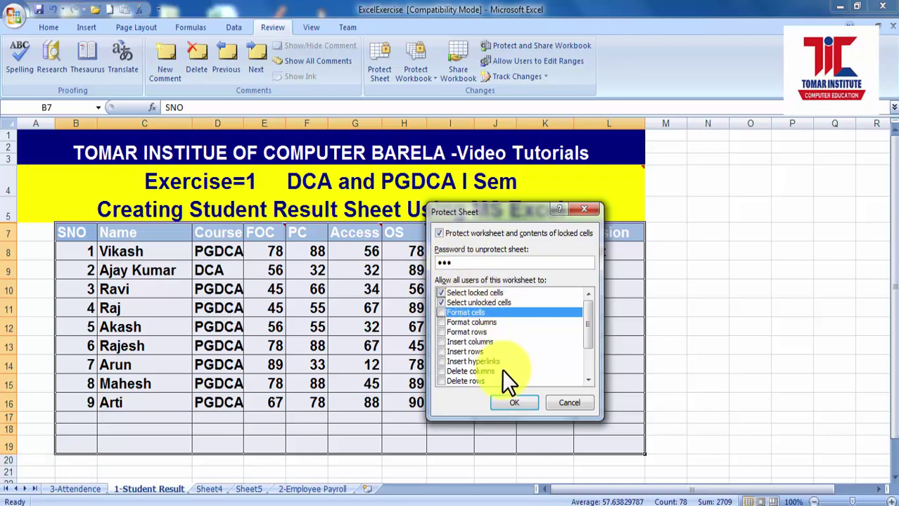
pyautogui.click(504, 399)
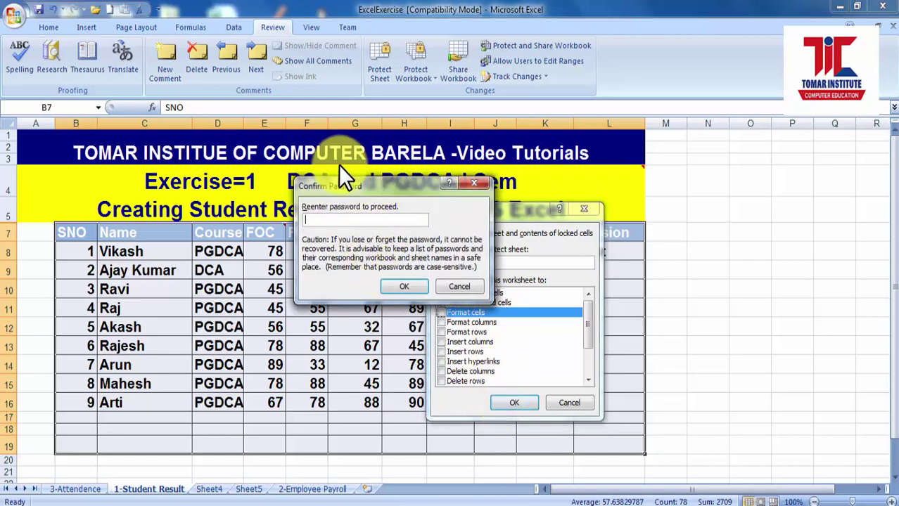
pyautogui.moveTo(343, 175); pyautogui.dragTo(370, 231)
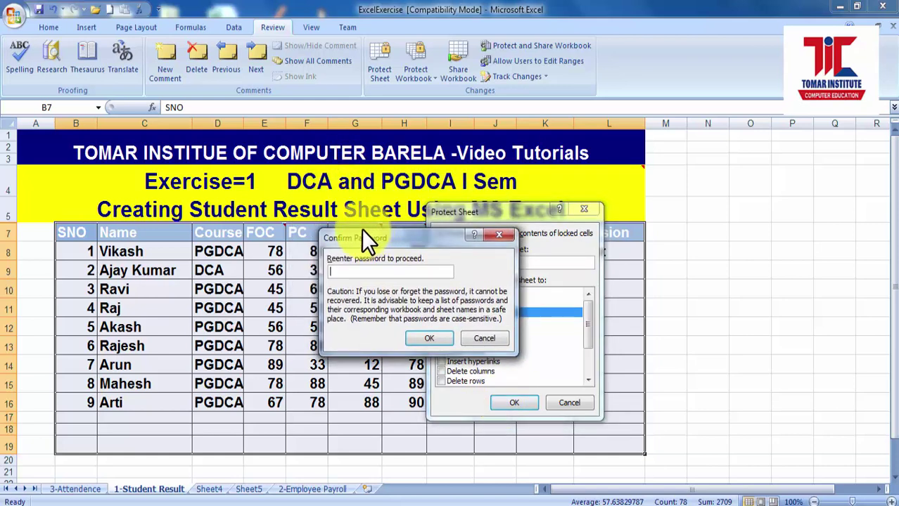
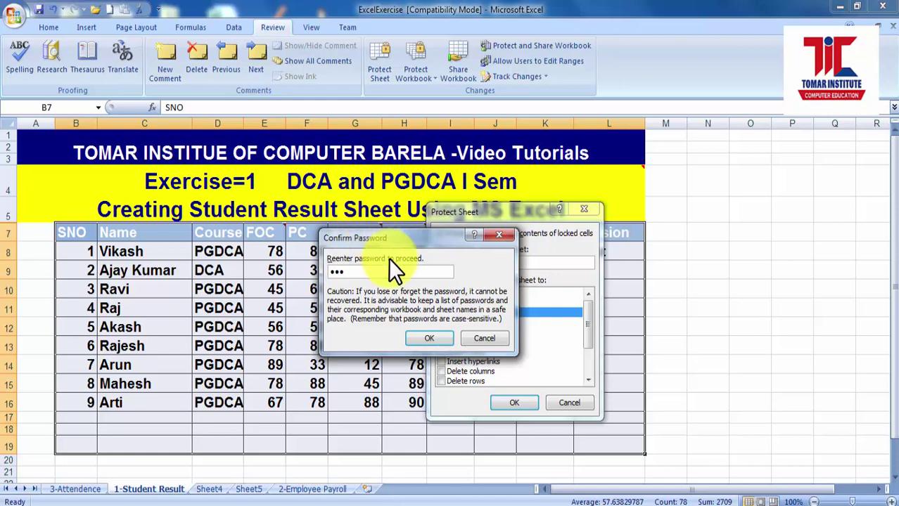
pyautogui.click(424, 333)
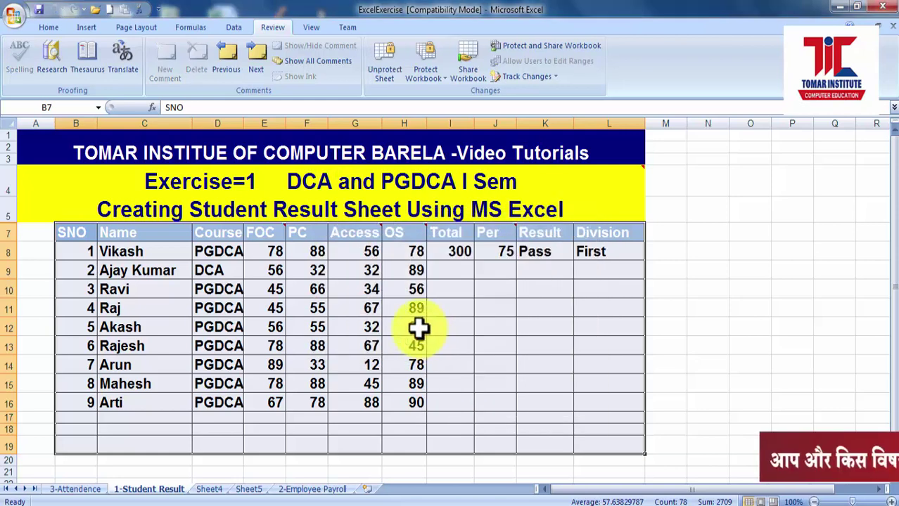
pyautogui.click(417, 327)
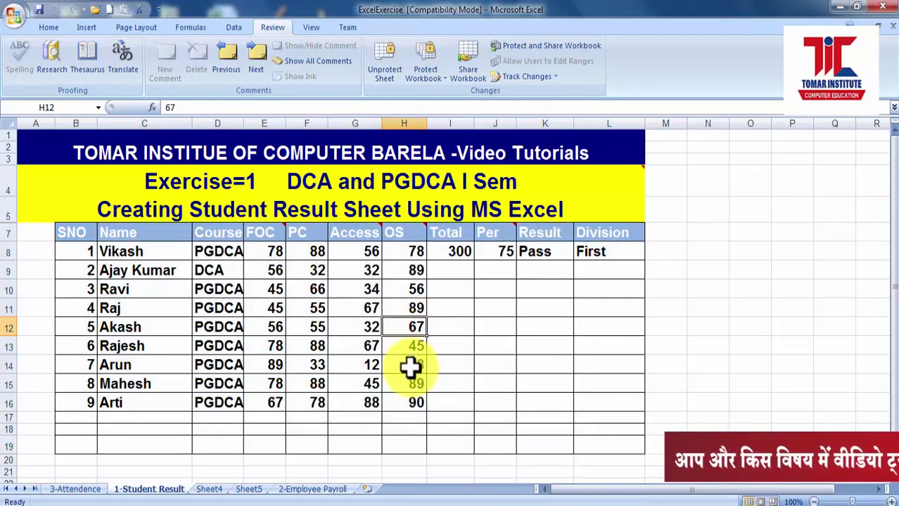
pyautogui.click(145, 367)
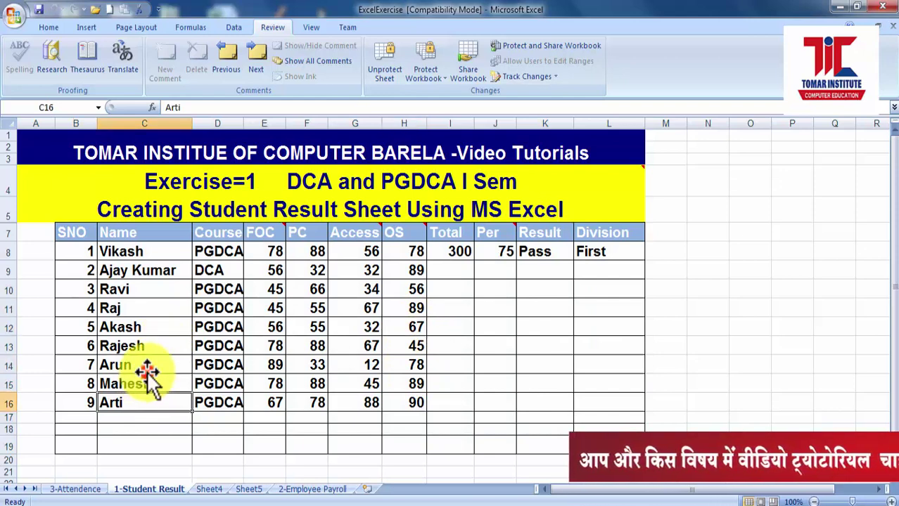
pyautogui.doubleClick(146, 366)
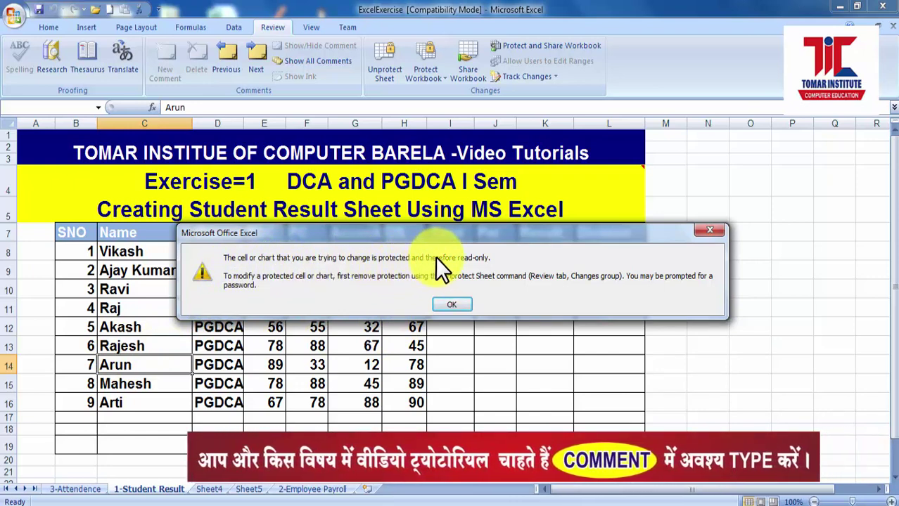
pyautogui.click(452, 304)
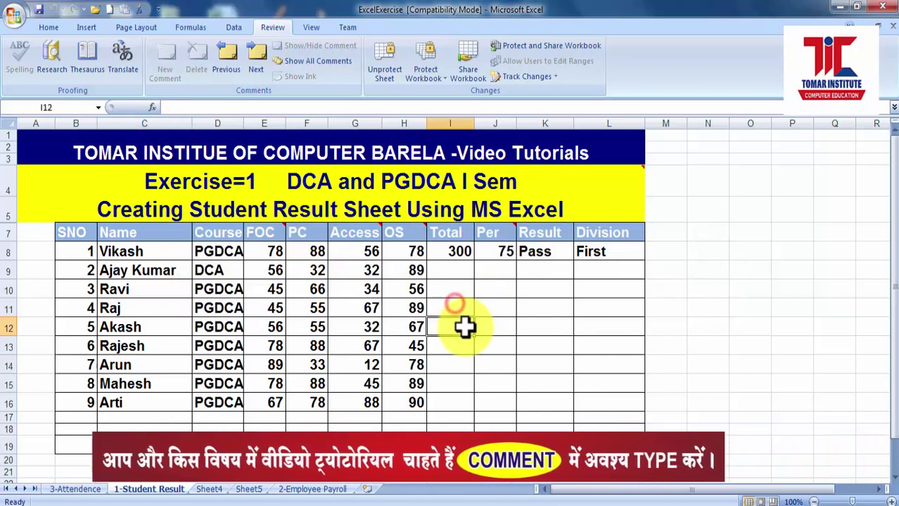
pyautogui.doubleClick(464, 325)
pyautogui.click(457, 304)
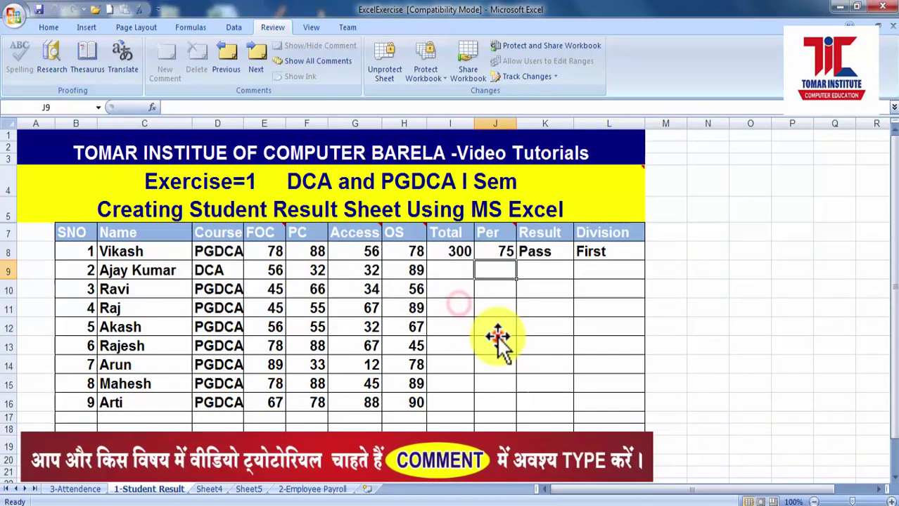
pyautogui.doubleClick(494, 270)
pyautogui.click(450, 305)
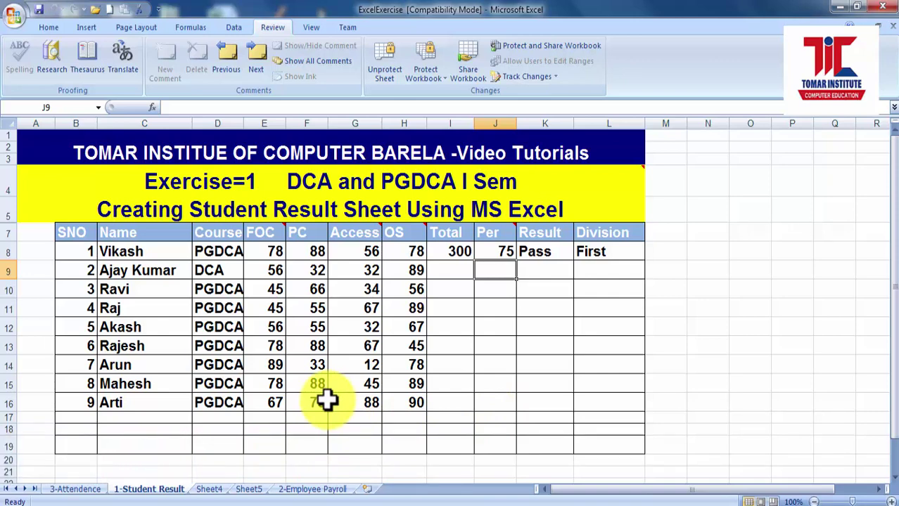
# Unprotect the 1-Student Result sheet by entering its sheet password
pyautogui.moveTo(71, 234)
pyautogui.mouseDown()
pyautogui.moveTo(391, 379)
pyautogui.moveTo(611, 416)
pyautogui.mouseUp()
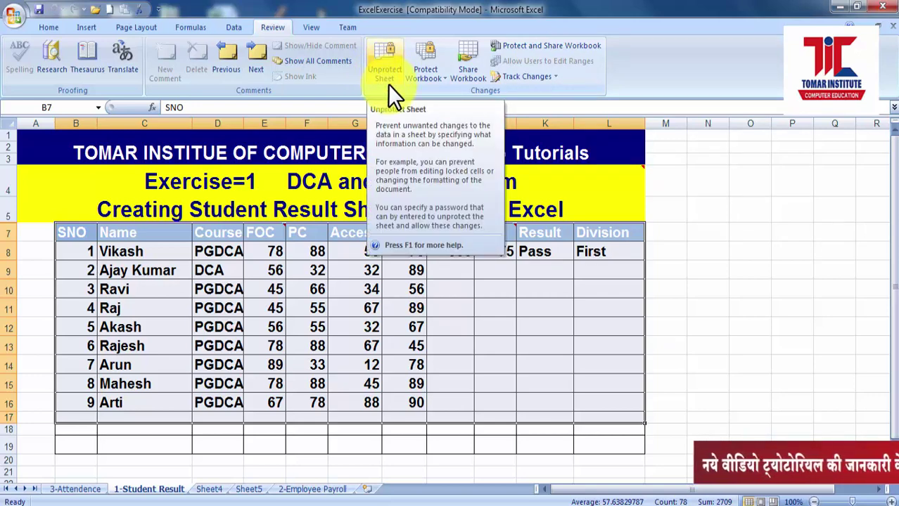
pyautogui.click(382, 78)
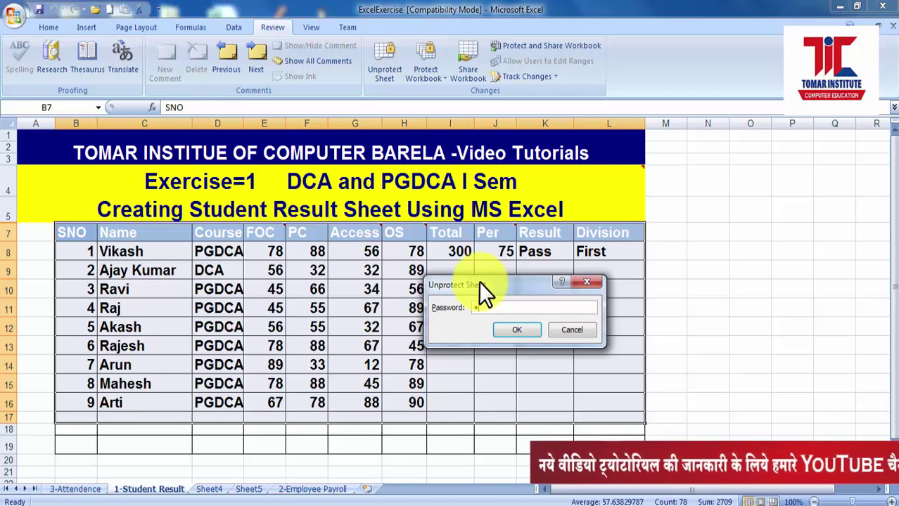
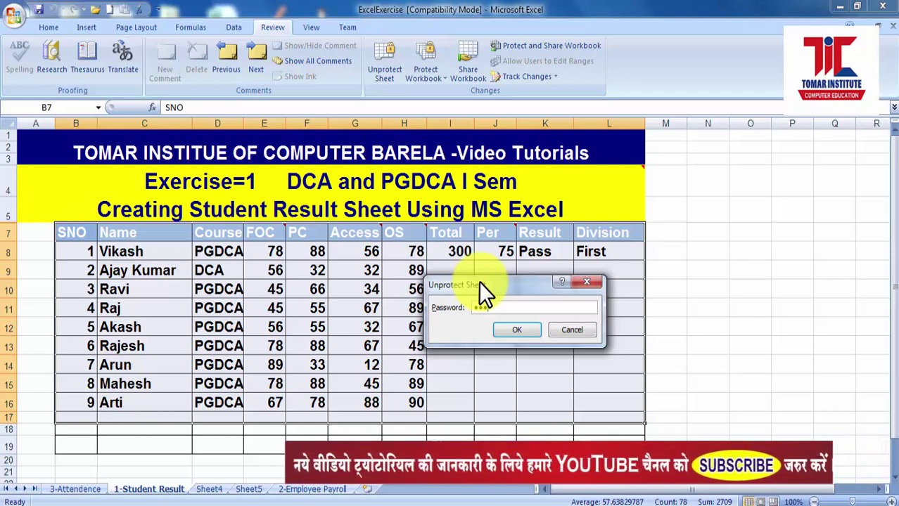
pyautogui.click(516, 330)
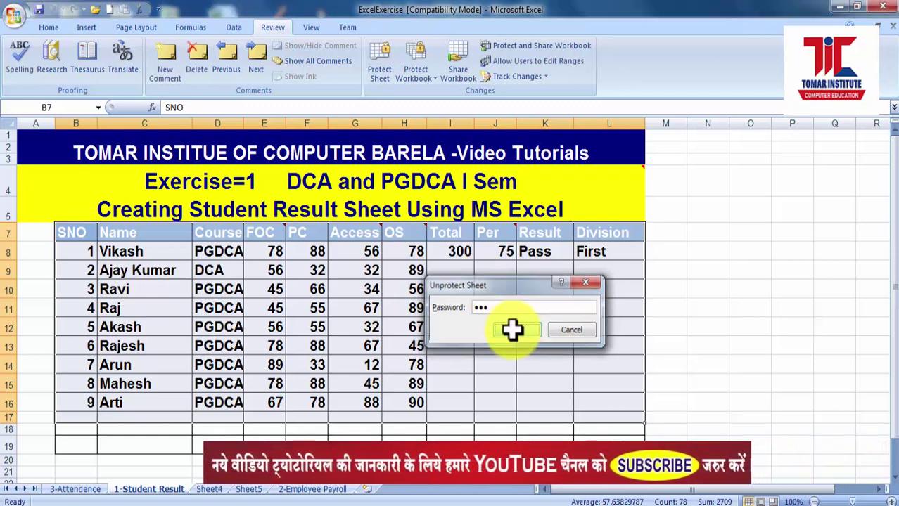
pyautogui.click(295, 302)
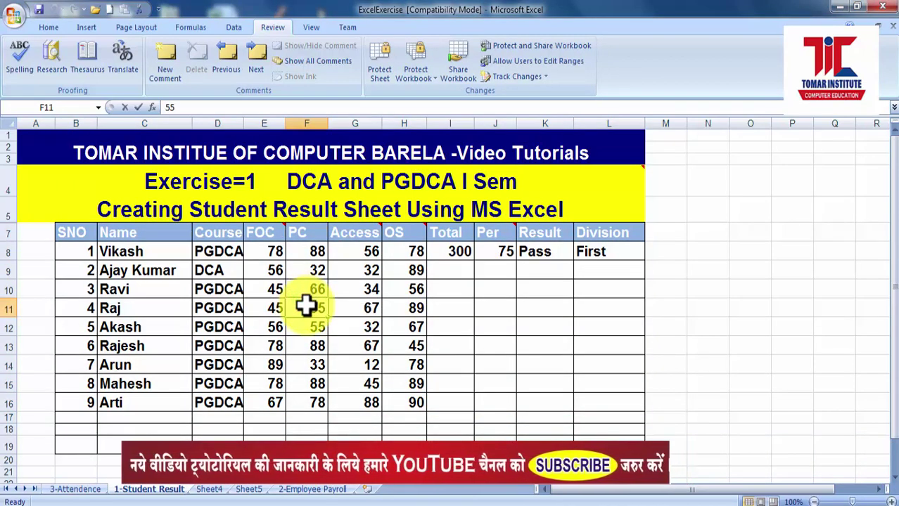
pyautogui.doubleClick(357, 307)
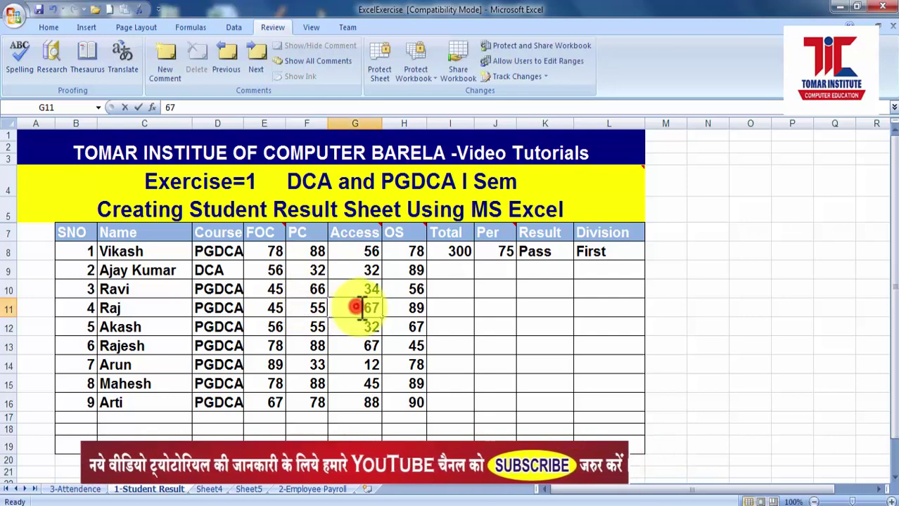
pyautogui.click(451, 252)
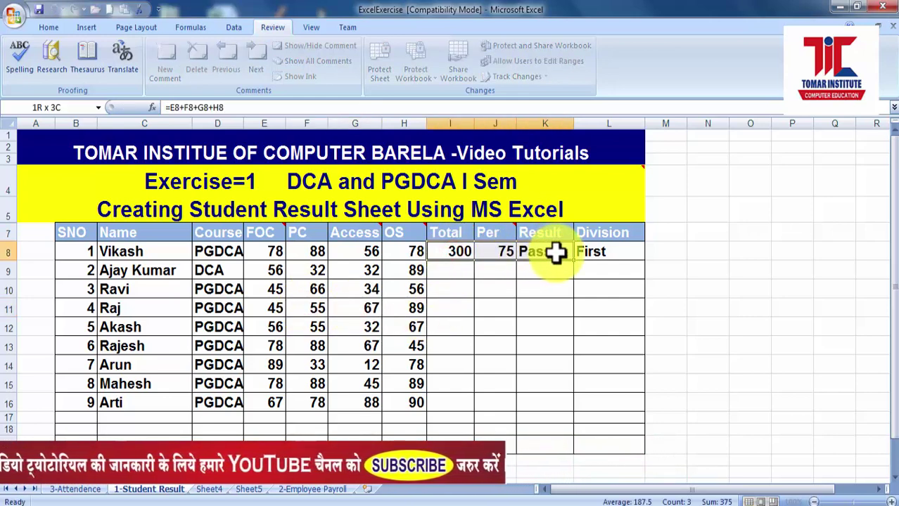
pyautogui.click(461, 295)
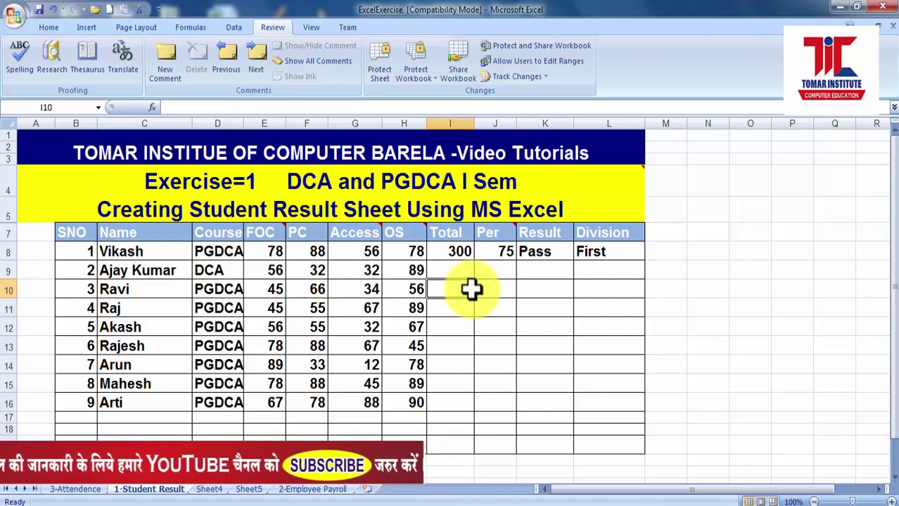
pyautogui.click(433, 276)
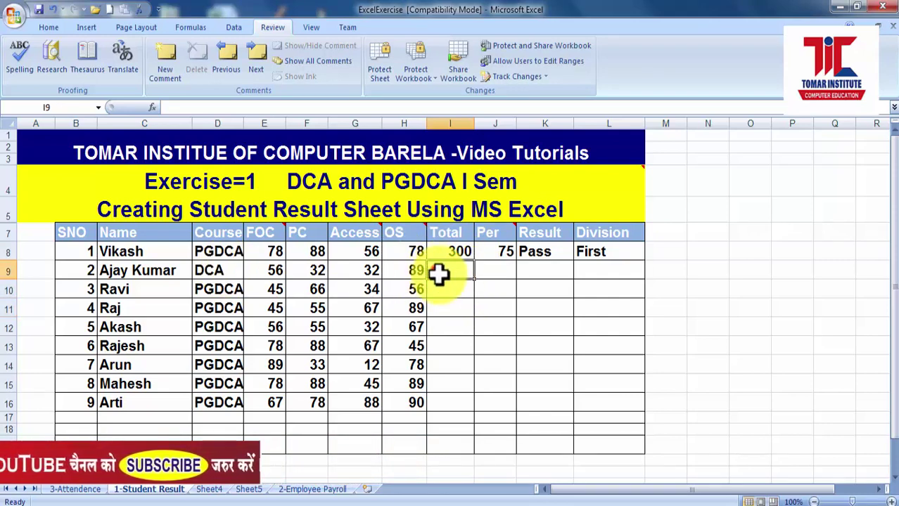
pyautogui.moveTo(432, 276); pyautogui.dragTo(616, 400)
pyautogui.click(494, 310)
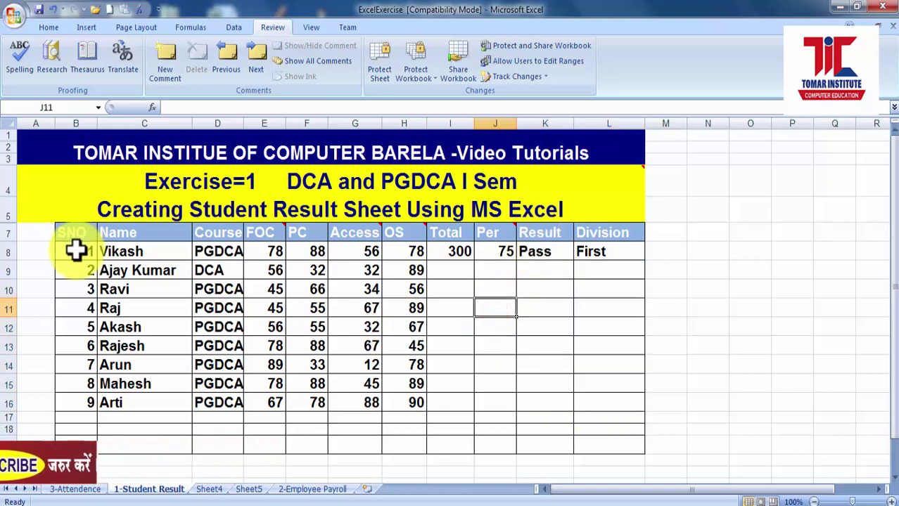
pyautogui.moveTo(76, 251); pyautogui.dragTo(62, 251)
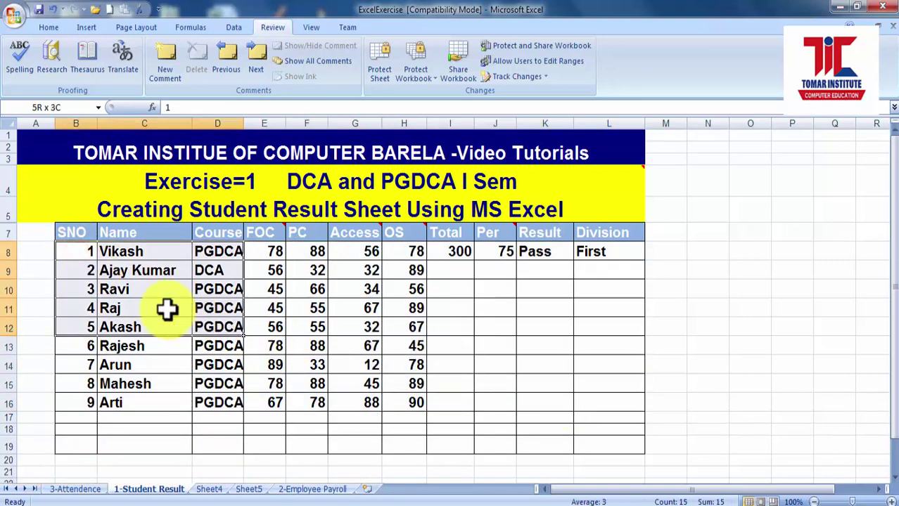
pyautogui.click(440, 276)
pyautogui.write('=')
pyautogui.moveTo(444, 253); pyautogui.dragTo(610, 396)
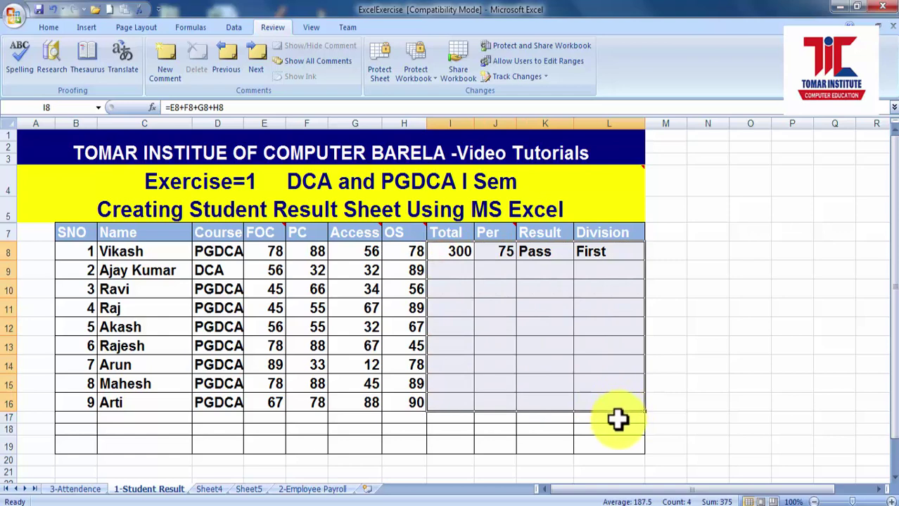
pyautogui.click(490, 392)
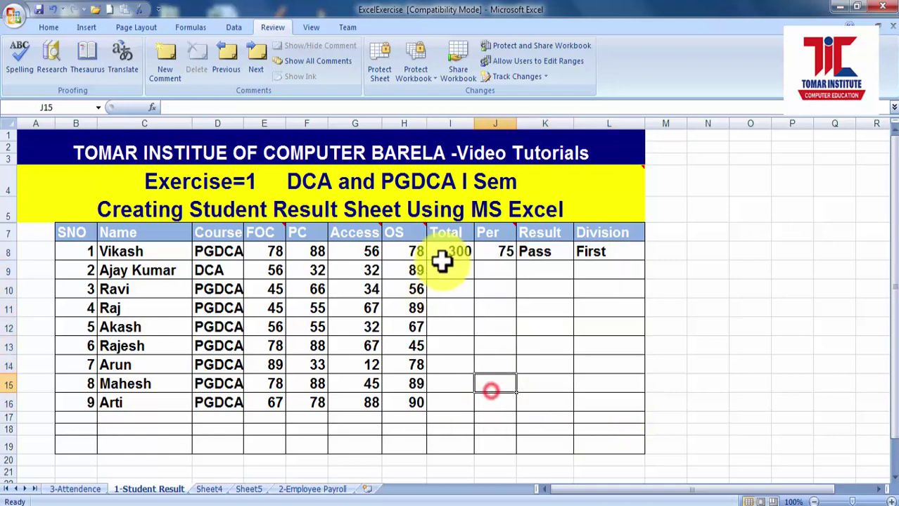
pyautogui.moveTo(447, 233)
pyautogui.mouseDown()
pyautogui.moveTo(549, 405)
pyautogui.moveTo(618, 408)
pyautogui.mouseUp()
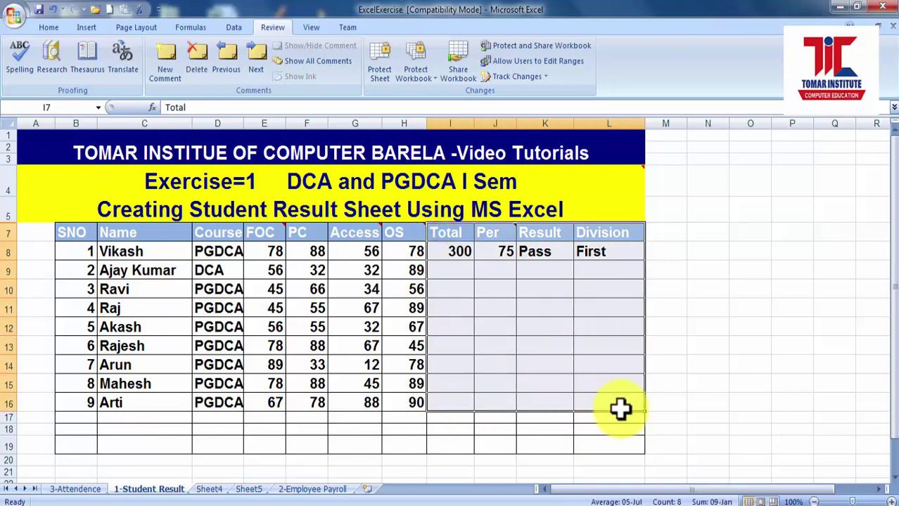
# Clear the Locked option in Format Cells for the I7:L16 Total-to-Division range
pyautogui.rightClick(454, 231)
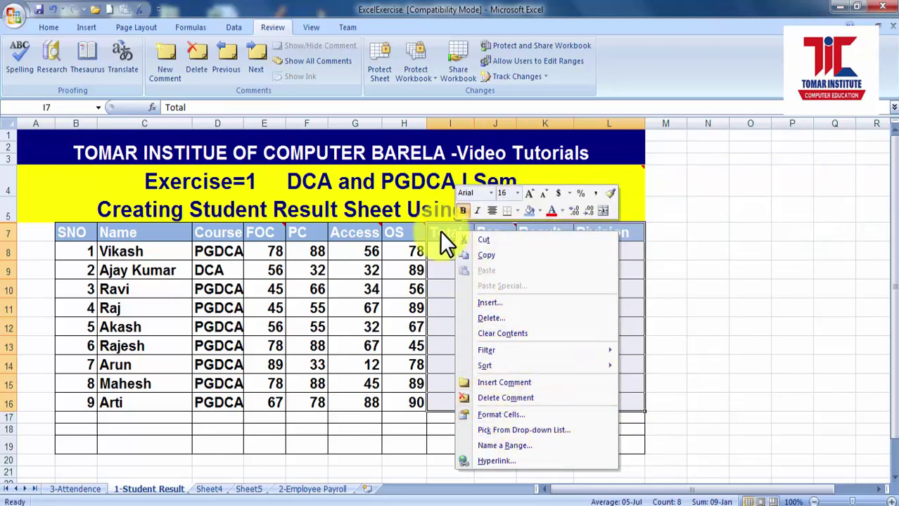
pyautogui.click(488, 414)
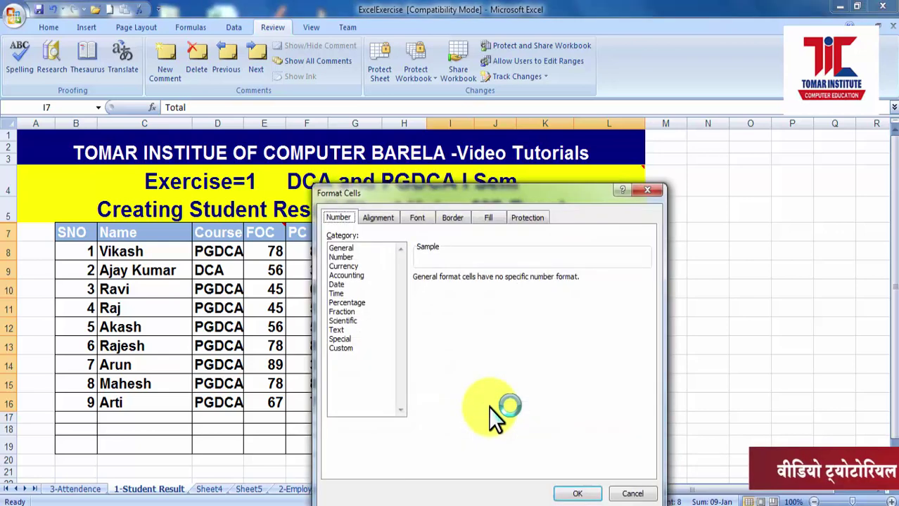
pyautogui.click(521, 219)
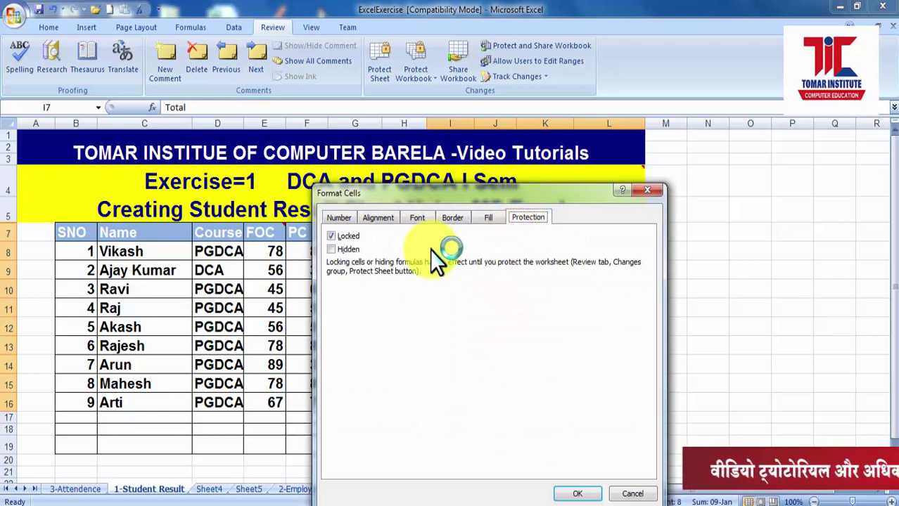
pyautogui.click(343, 236)
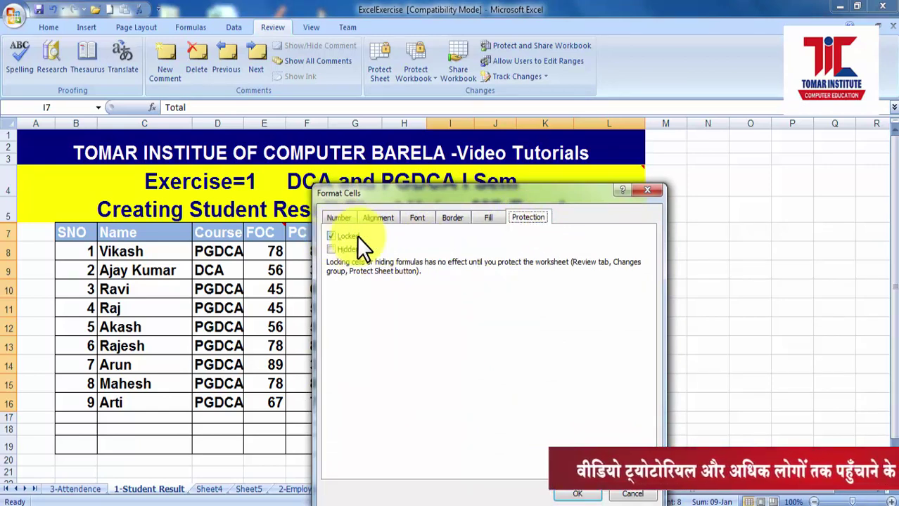
pyautogui.click(351, 237)
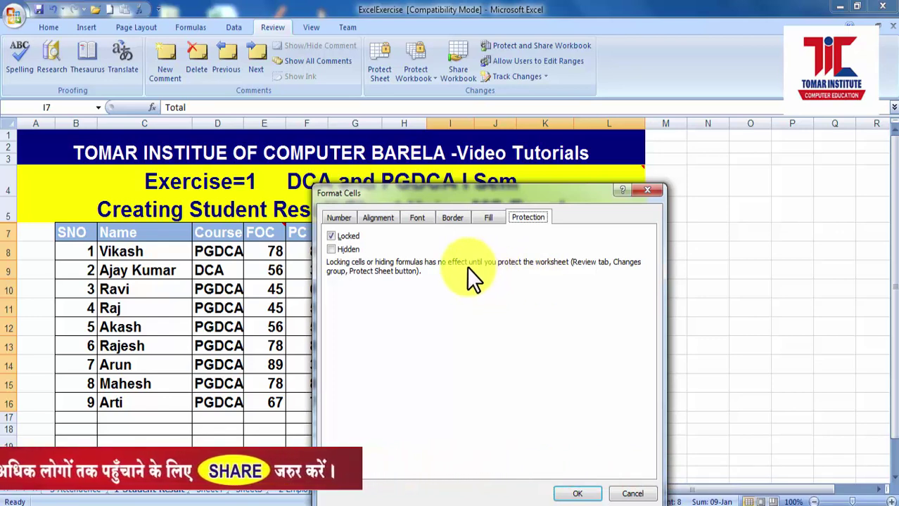
pyautogui.click(331, 237)
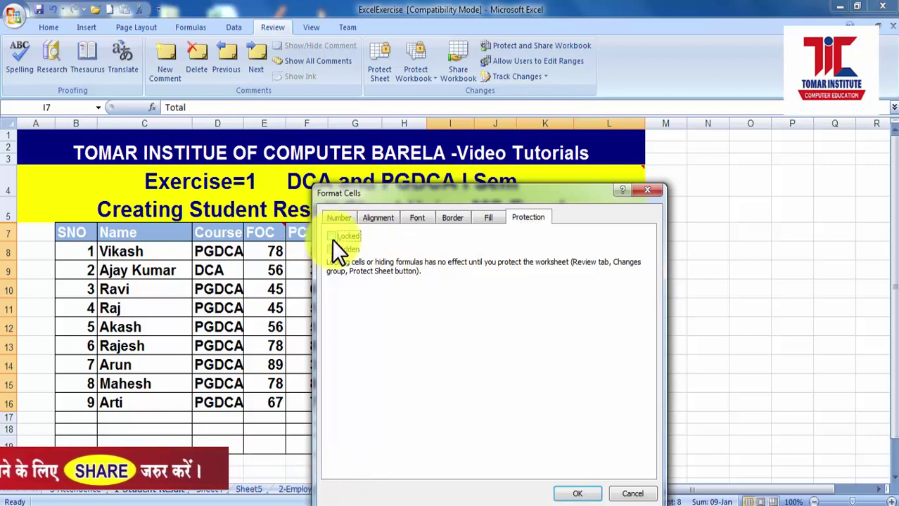
pyautogui.click(578, 493)
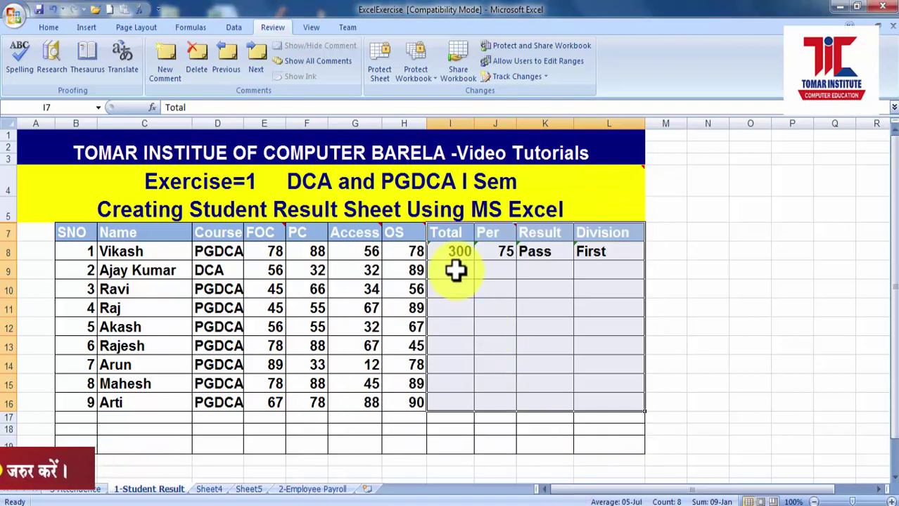
pyautogui.click(457, 270)
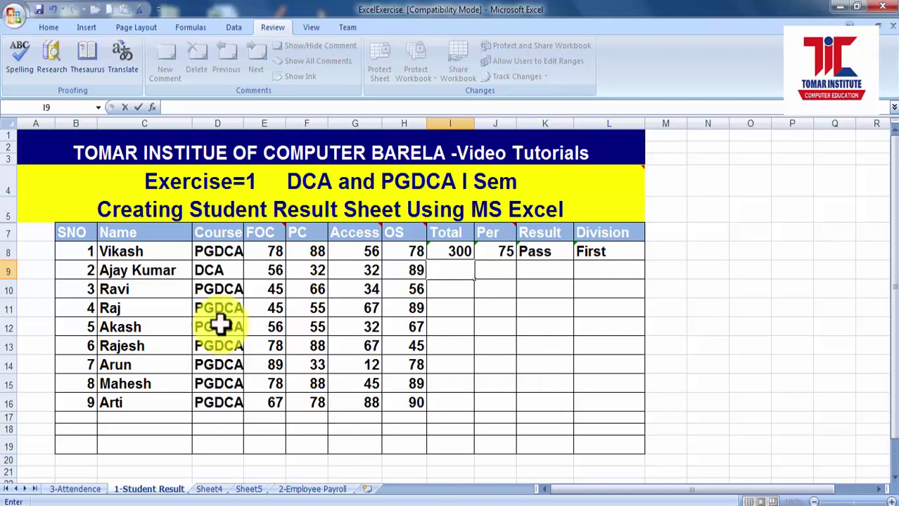
# Protect the sheet with a confirmed password, with Select locked cells turned off
pyautogui.moveTo(74, 233)
pyautogui.mouseDown()
pyautogui.moveTo(575, 413)
pyautogui.moveTo(612, 405)
pyautogui.mouseUp()
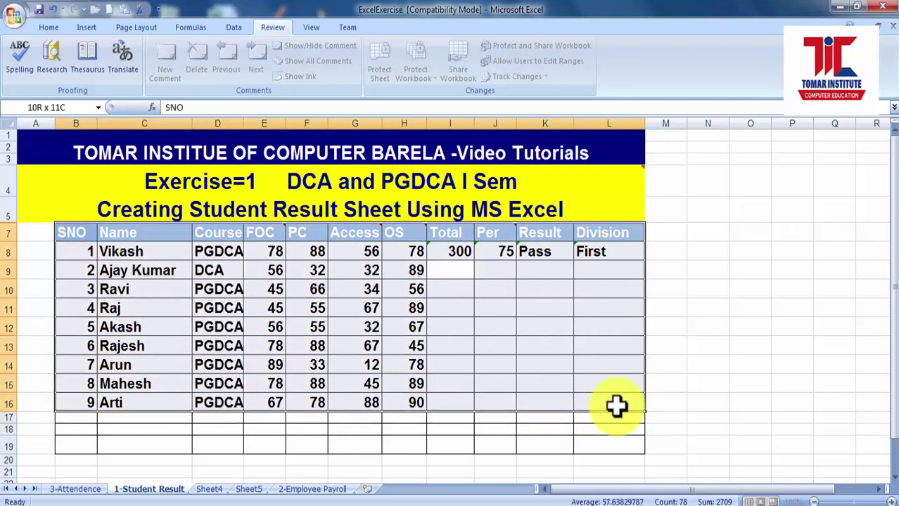
pyautogui.click(381, 80)
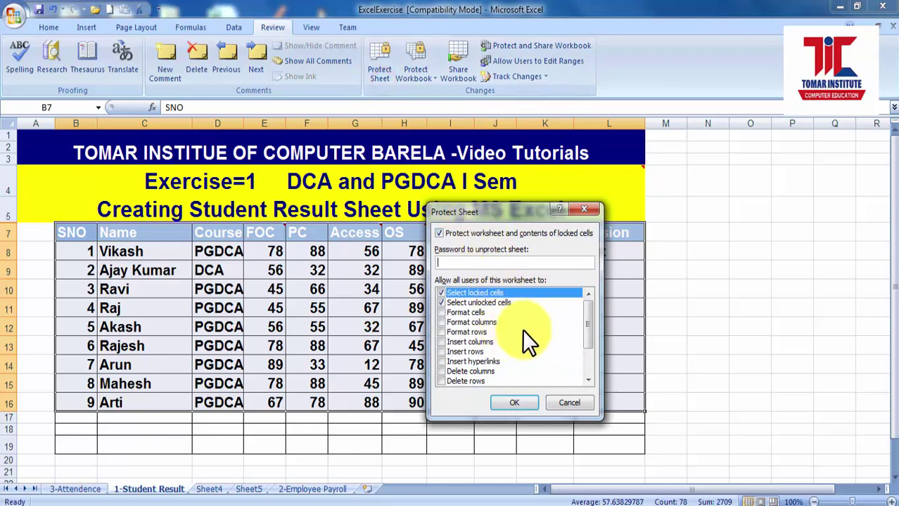
pyautogui.click(440, 301)
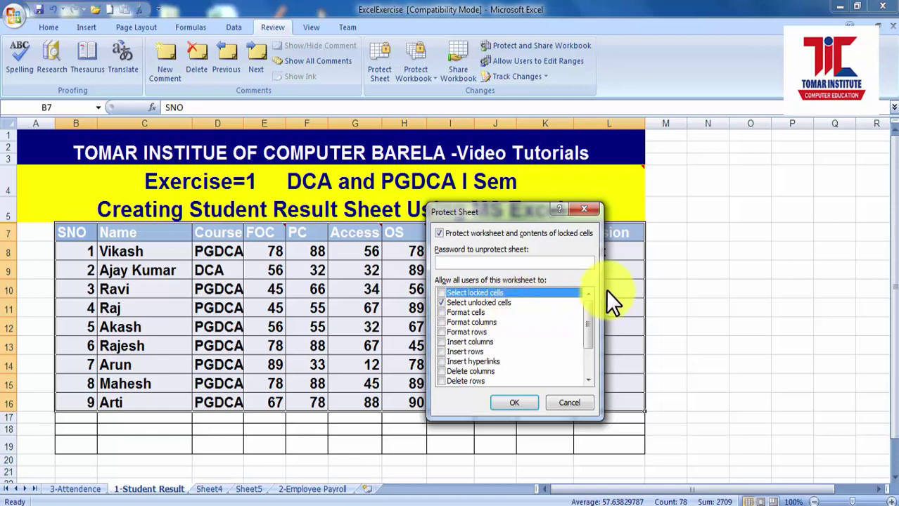
pyautogui.click(472, 262)
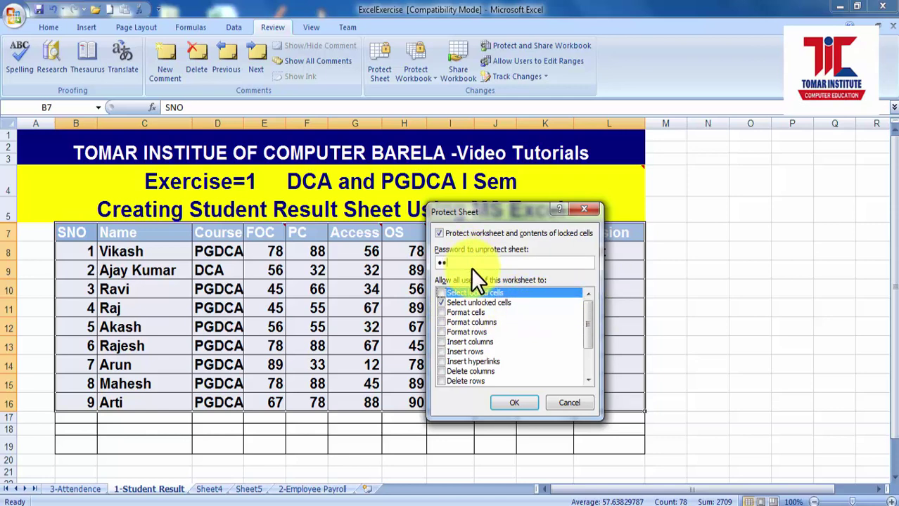
pyautogui.click(503, 402)
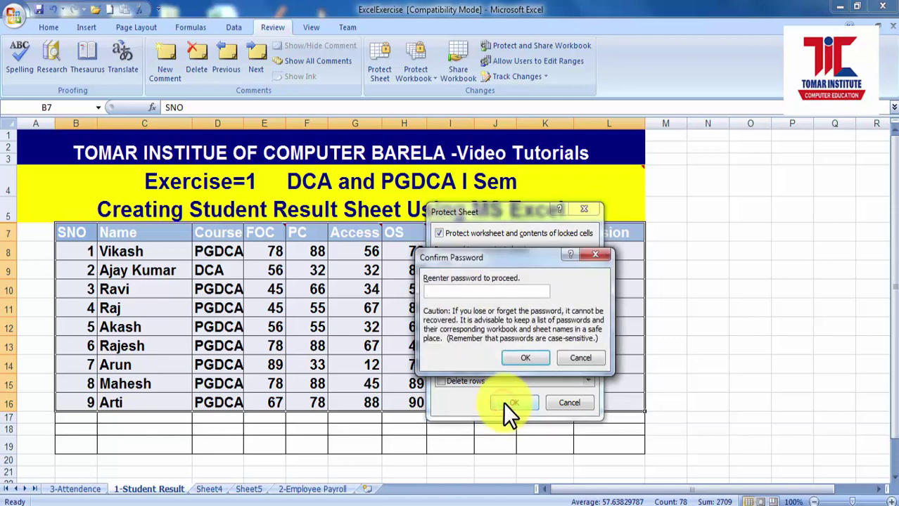
pyautogui.click(516, 355)
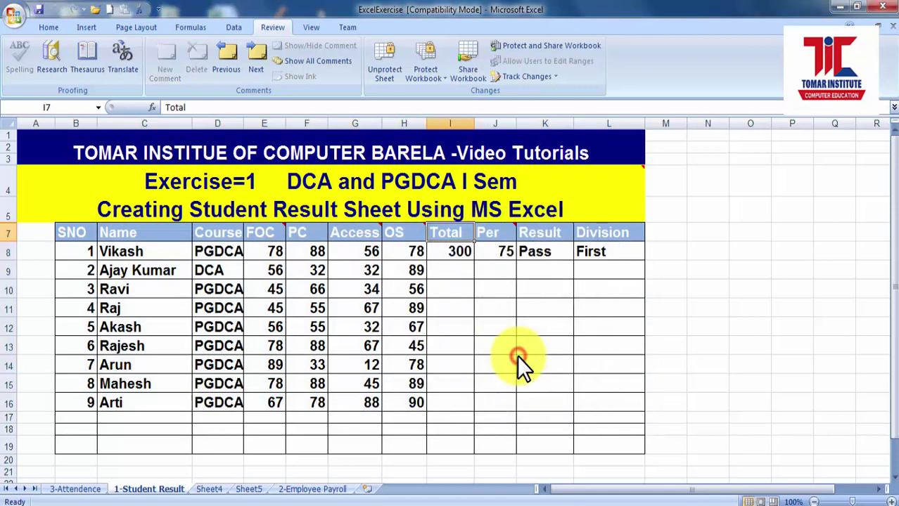
# Rename the Total heading in I7 to 'Totalwerer'
pyautogui.doubleClick(228, 269)
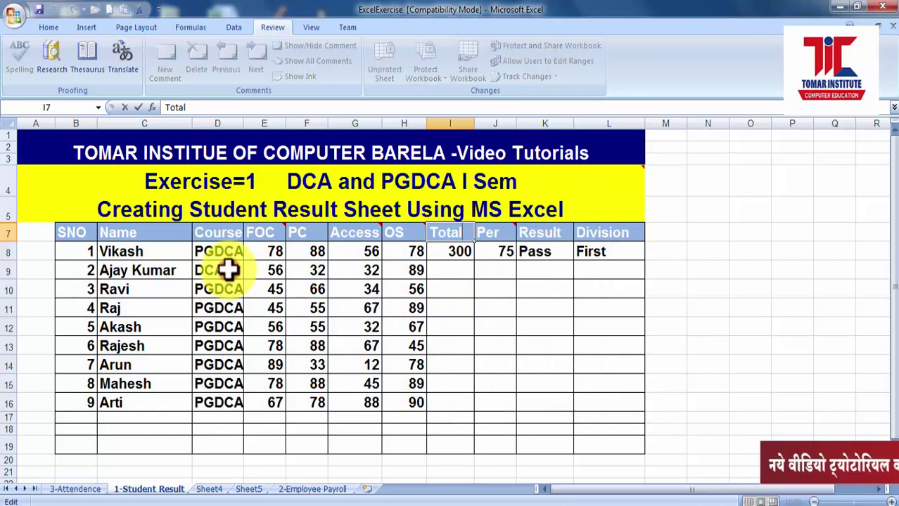
pyautogui.press('Escape')
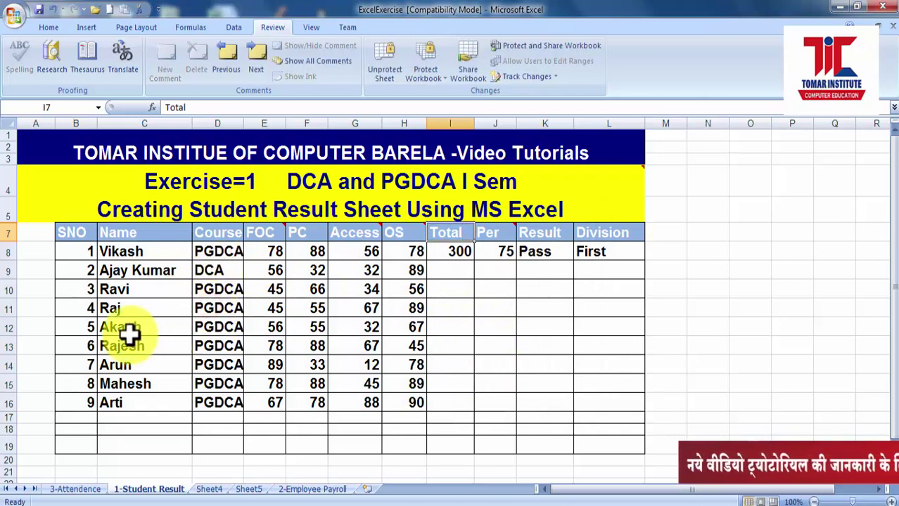
pyautogui.press('F2')
pyautogui.write('werer')
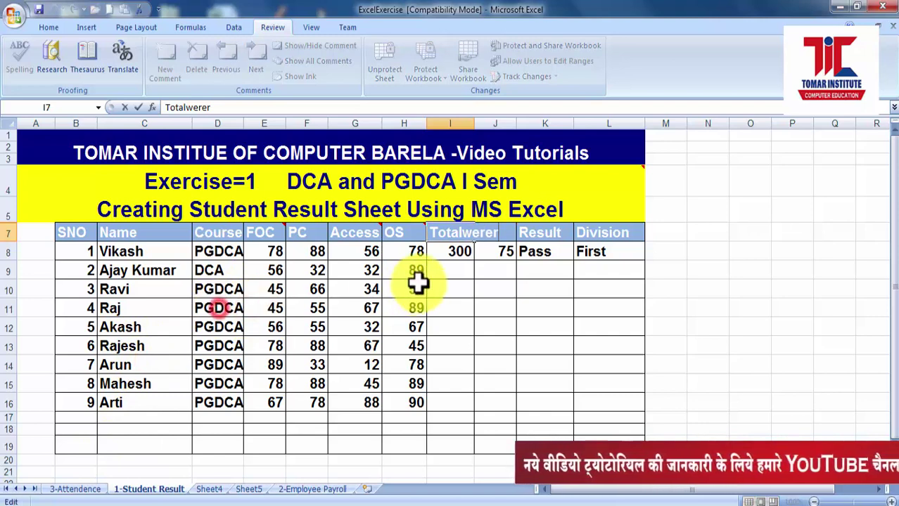
pyautogui.click(445, 269)
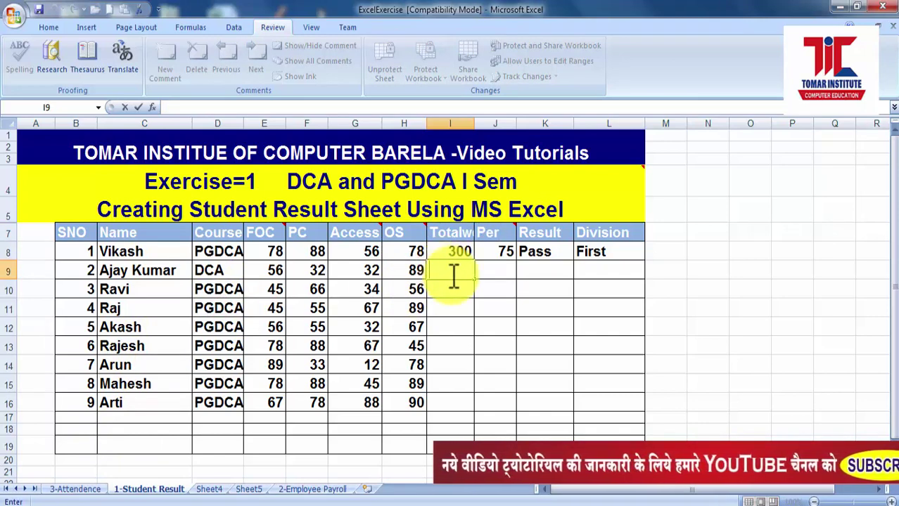
# Fill the I8 total and J8 percentage formulas down to row 16
pyautogui.click(456, 253)
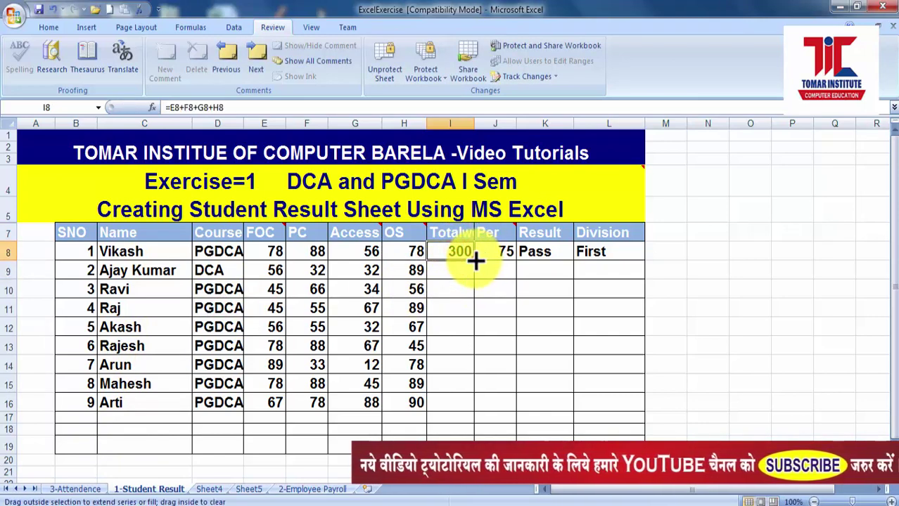
pyautogui.moveTo(475, 260); pyautogui.dragTo(482, 406)
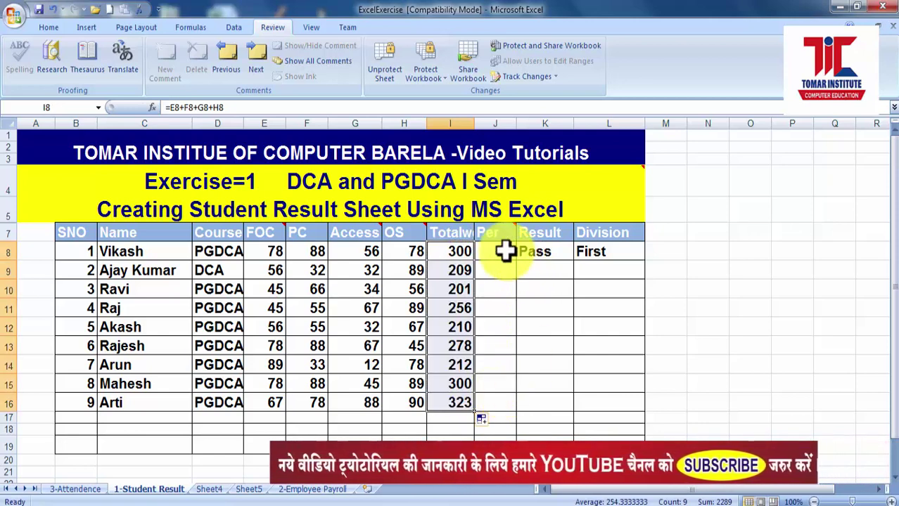
pyautogui.click(505, 251)
pyautogui.moveTo(516, 259); pyautogui.dragTo(514, 411)
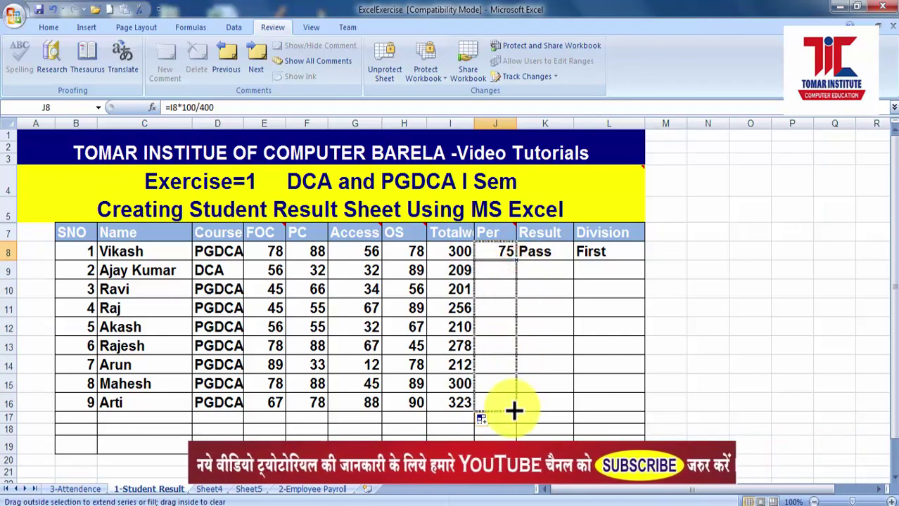
# Inspect the K8 Result formula without changing it, then select the Per-to-Division cells
pyautogui.click(552, 253)
pyautogui.press('F2')
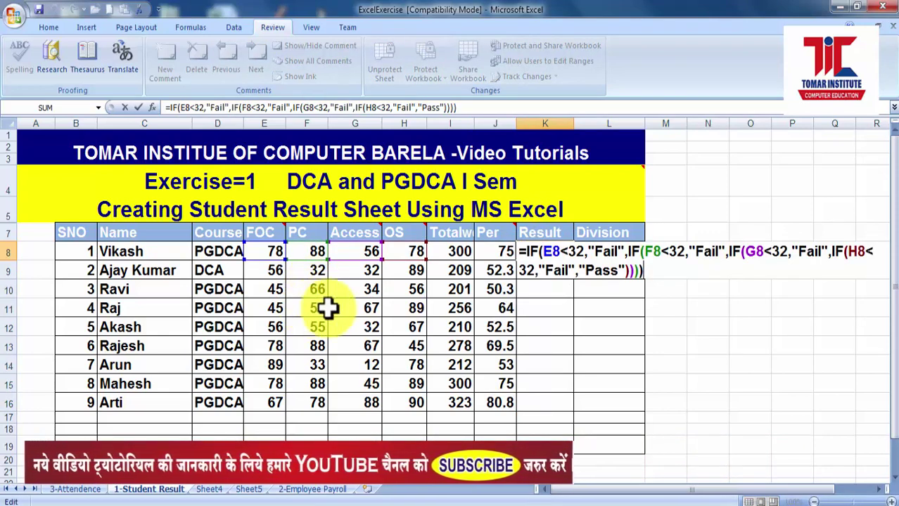
pyautogui.click(402, 328)
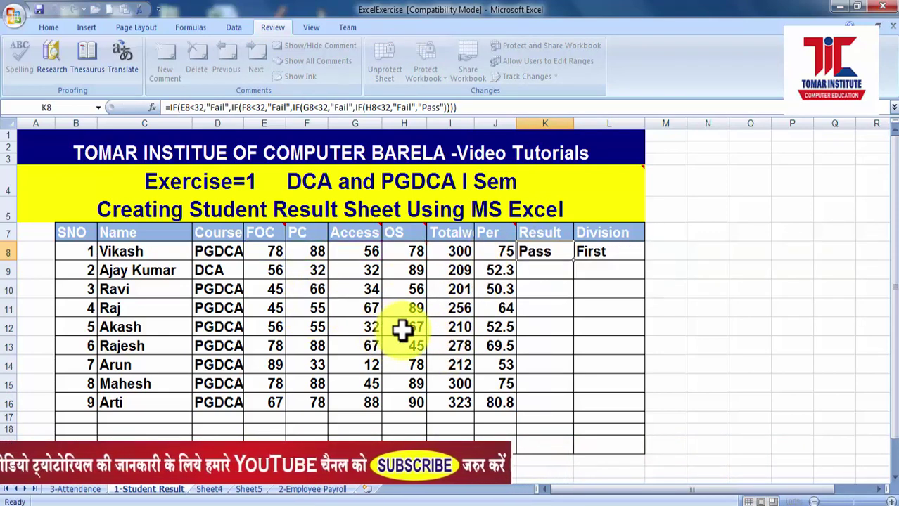
pyautogui.click(579, 359)
pyautogui.click(545, 326)
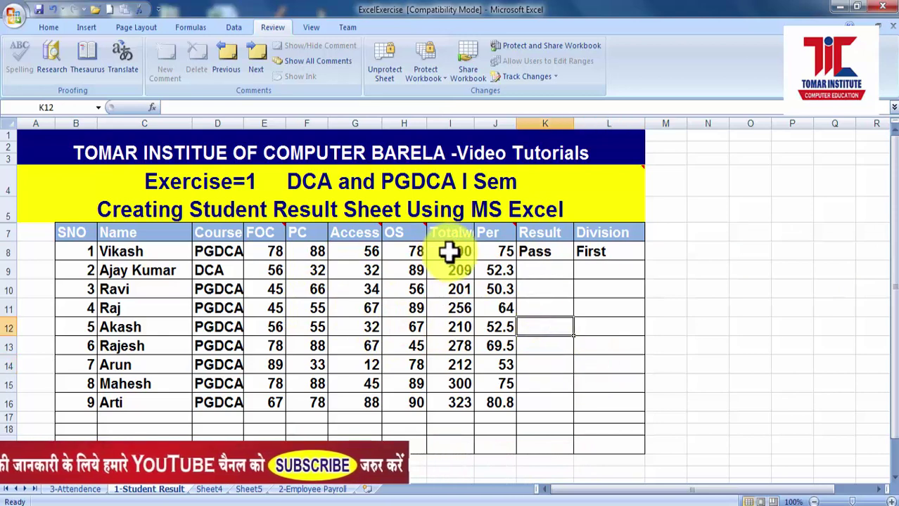
pyautogui.moveTo(492, 251); pyautogui.dragTo(617, 405)
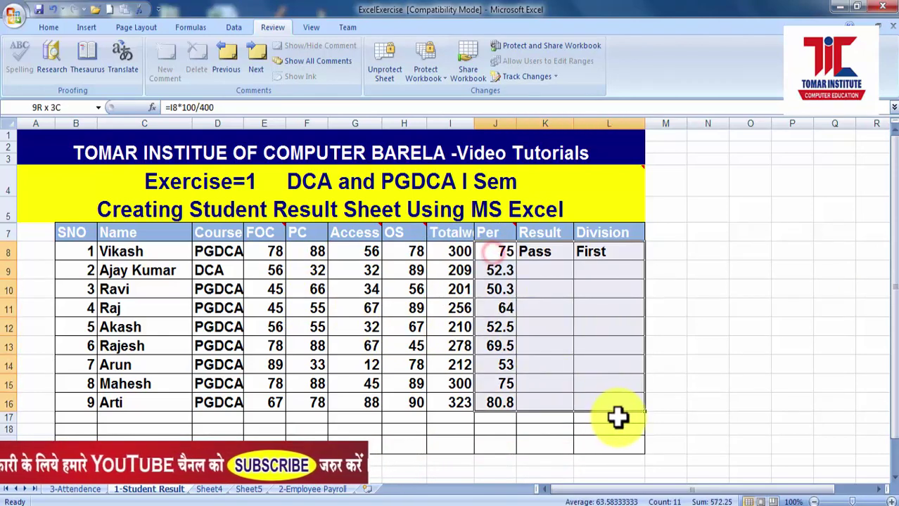
pyautogui.rightClick(567, 332)
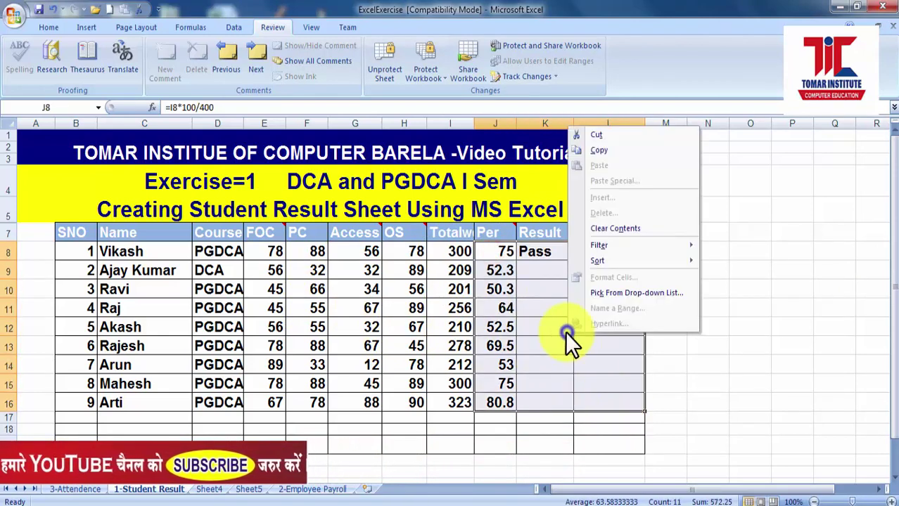
pyautogui.click(552, 378)
pyautogui.moveTo(450, 234); pyautogui.dragTo(618, 397)
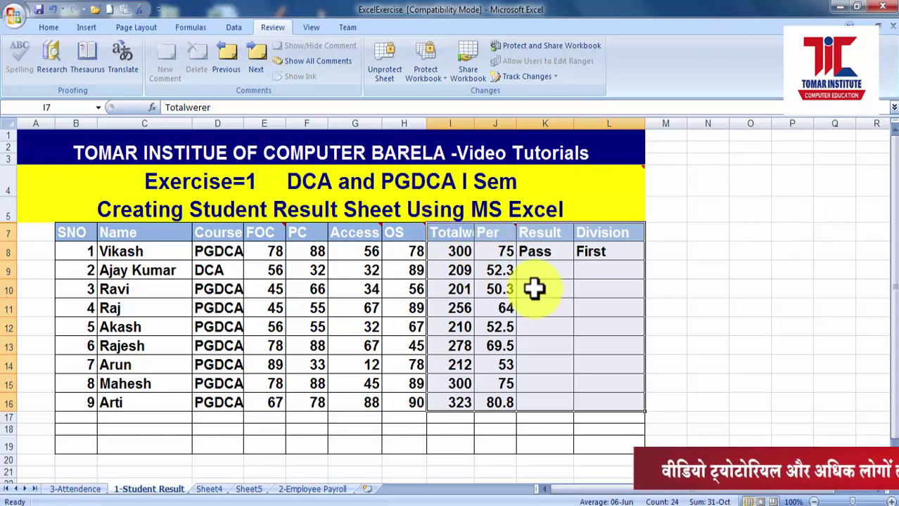
# Change the I9 total formula to reference J11
pyautogui.doubleClick(459, 270)
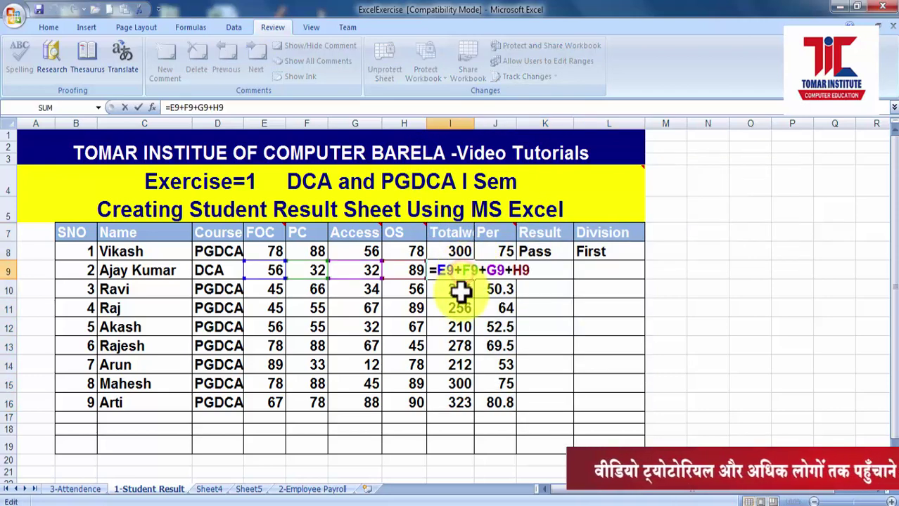
pyautogui.click(460, 291)
pyautogui.click(509, 305)
pyautogui.press('Return')
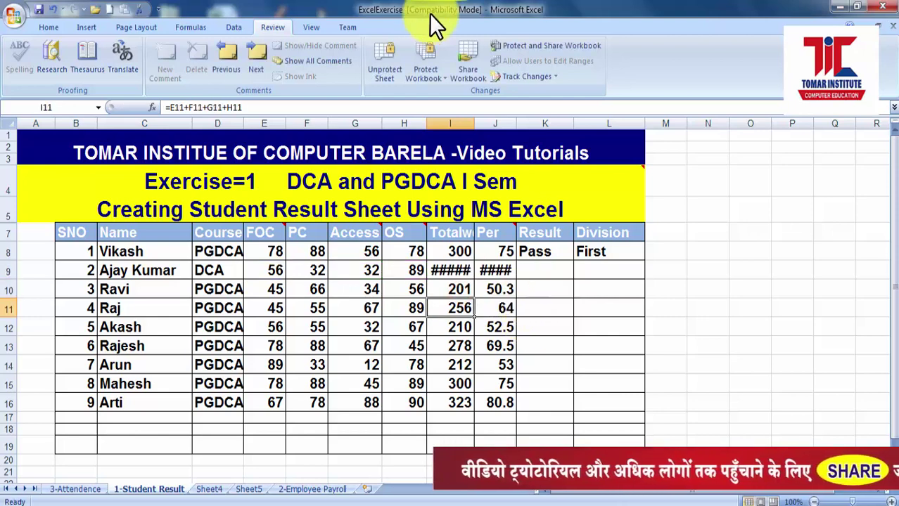
# Unprotect the Student Result sheet with its password
pyautogui.click(391, 78)
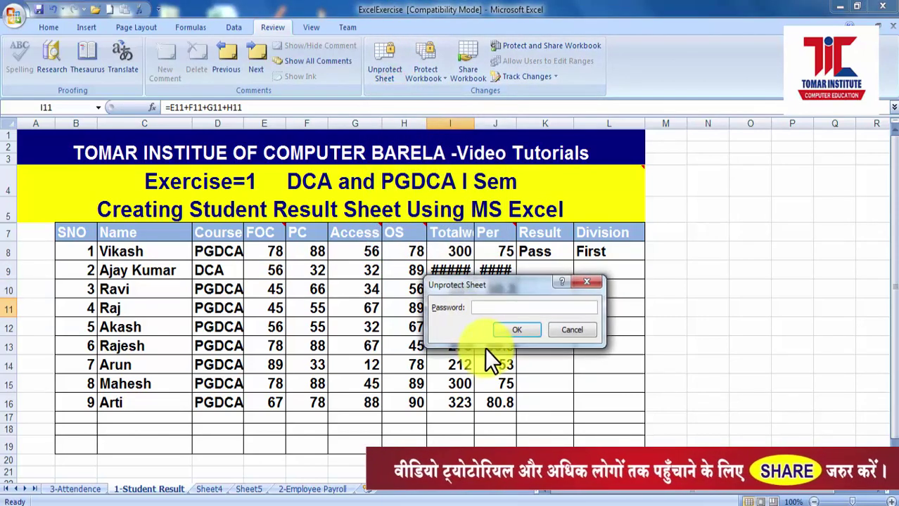
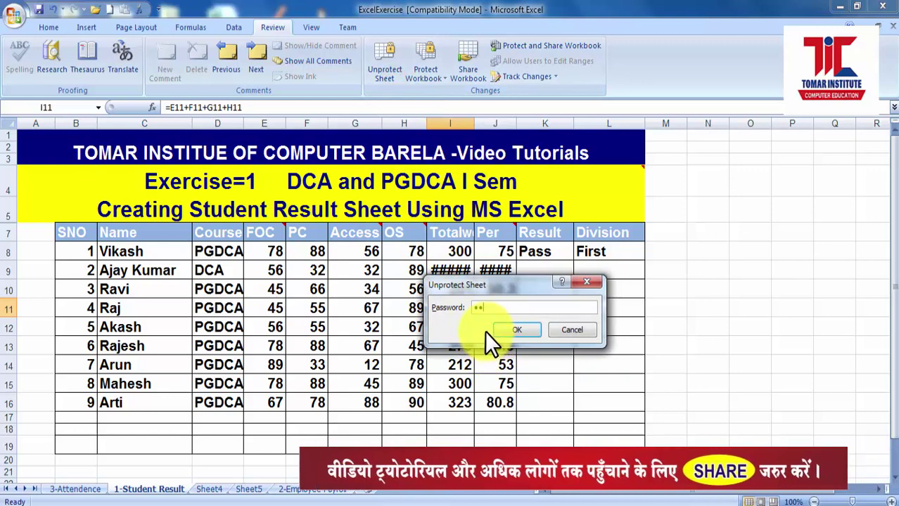
pyautogui.click(514, 331)
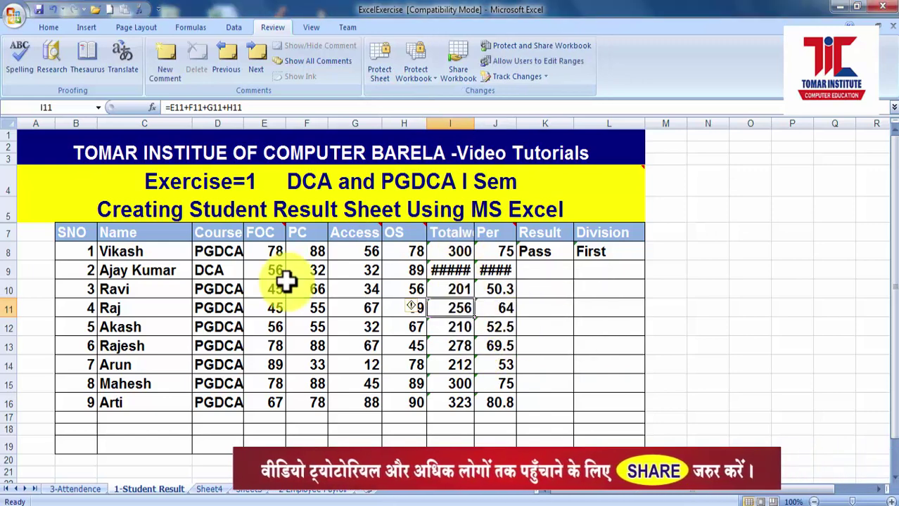
# Widen the Per column and AutoFit column I to show the full Totalwerer heading
pyautogui.click(404, 309)
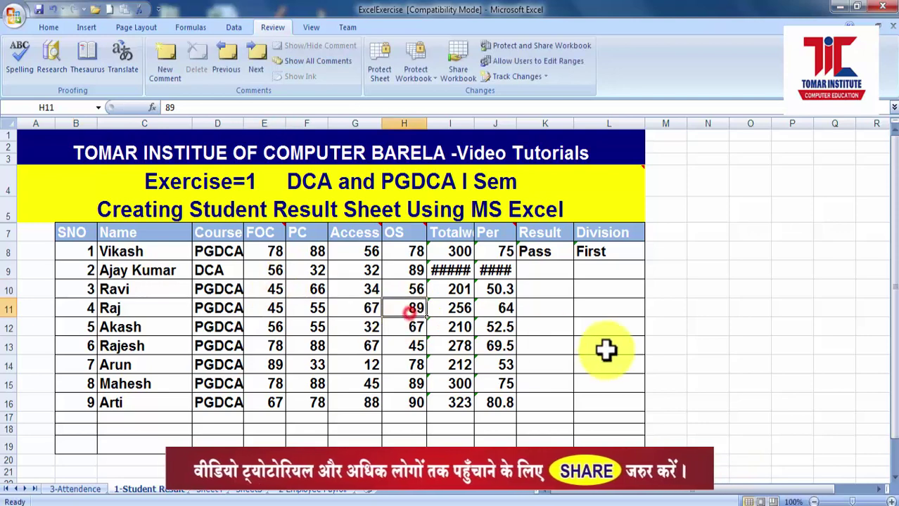
pyautogui.click(602, 352)
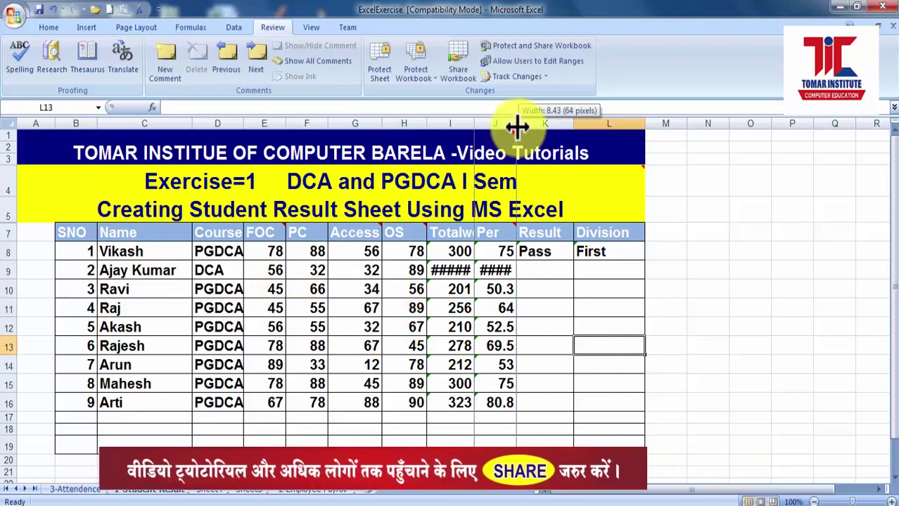
pyautogui.moveTo(517, 127); pyautogui.dragTo(537, 126)
pyautogui.doubleClick(474, 123)
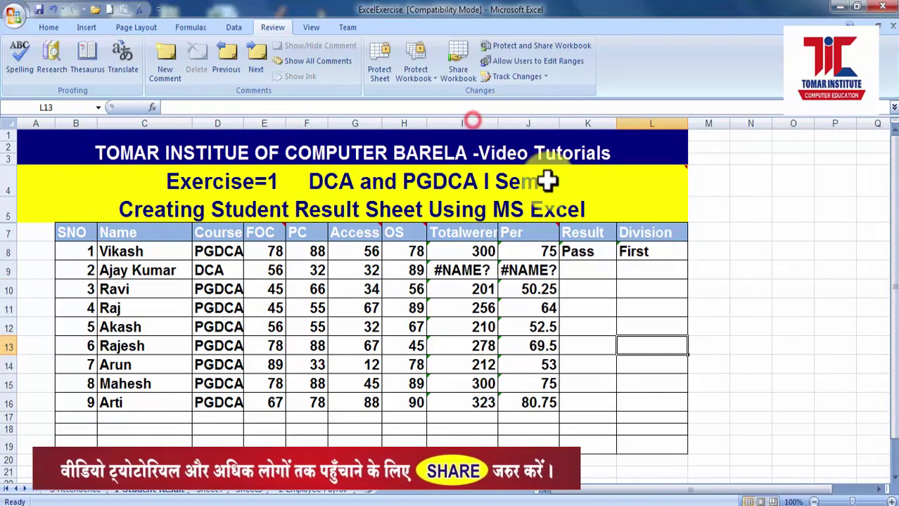
# Look over the student table, glance at the 3-Attendence sheet, and return to 1-Student Result
pyautogui.click(640, 251)
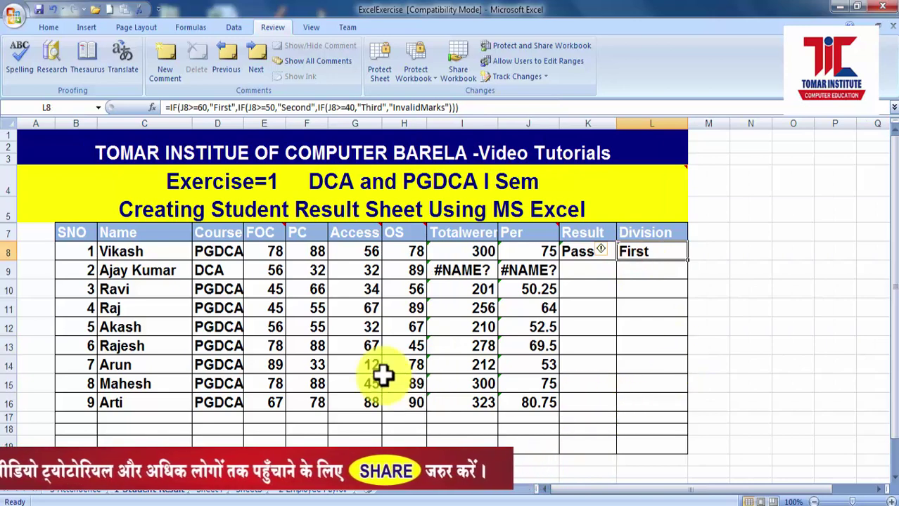
pyautogui.moveTo(70, 239); pyautogui.dragTo(644, 404)
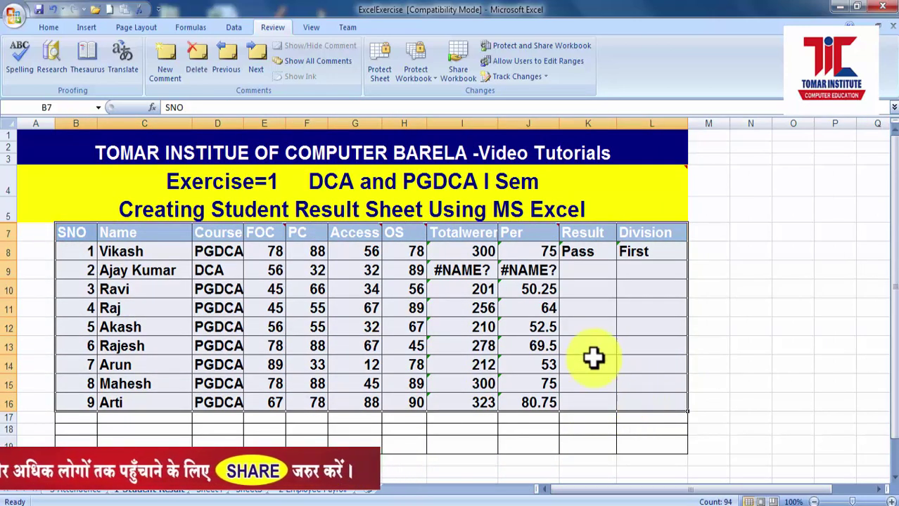
pyautogui.doubleClick(280, 190)
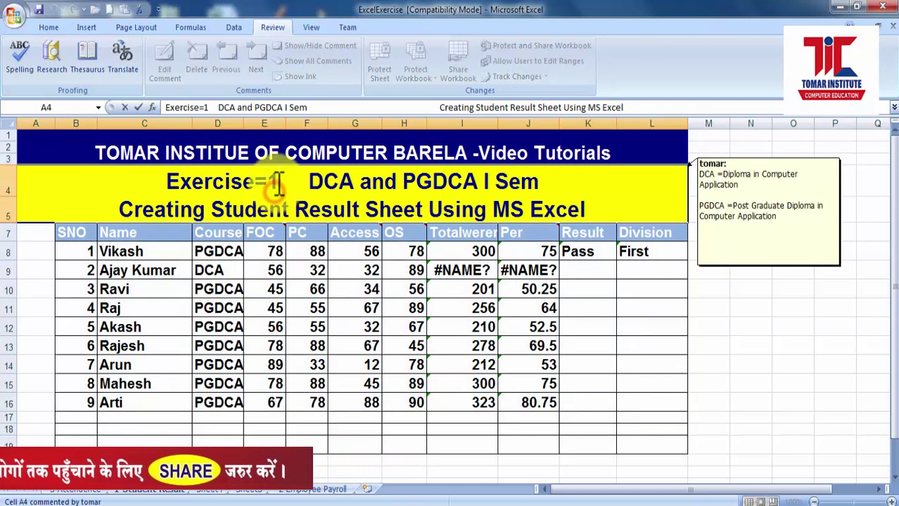
pyautogui.click(379, 330)
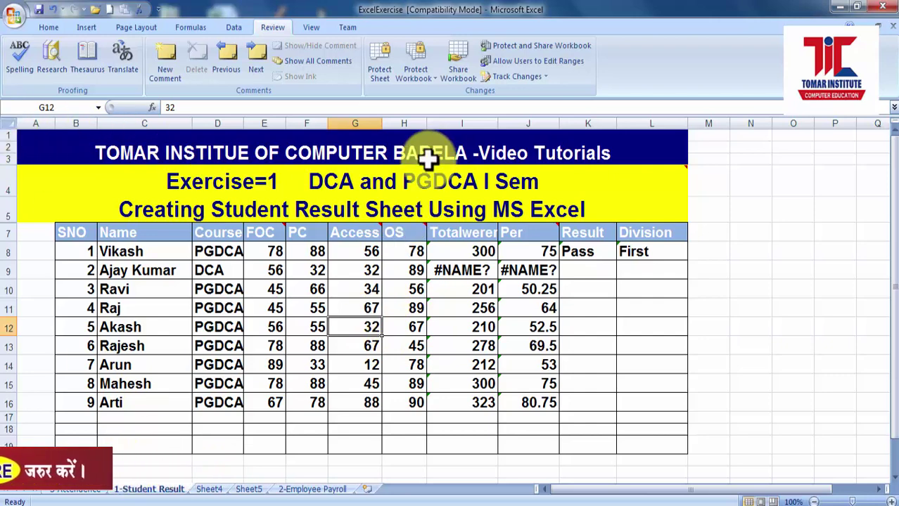
pyautogui.click(78, 489)
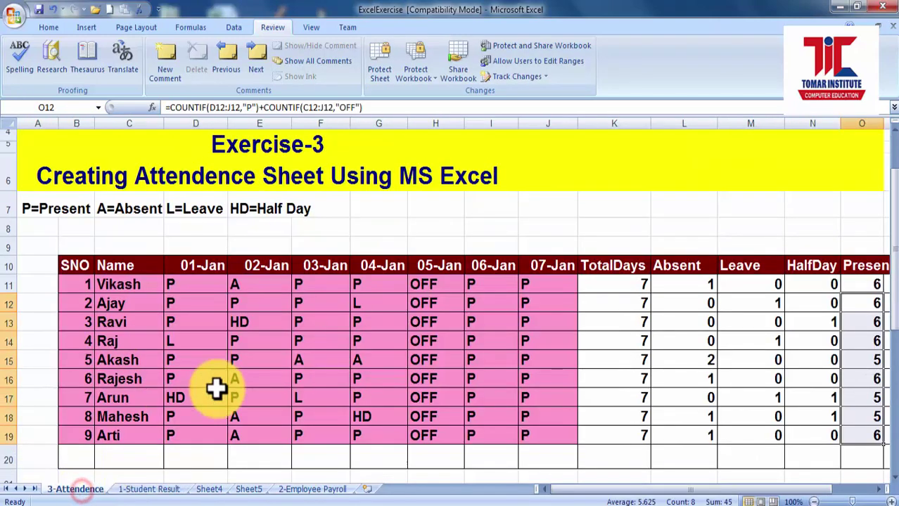
pyautogui.click(147, 489)
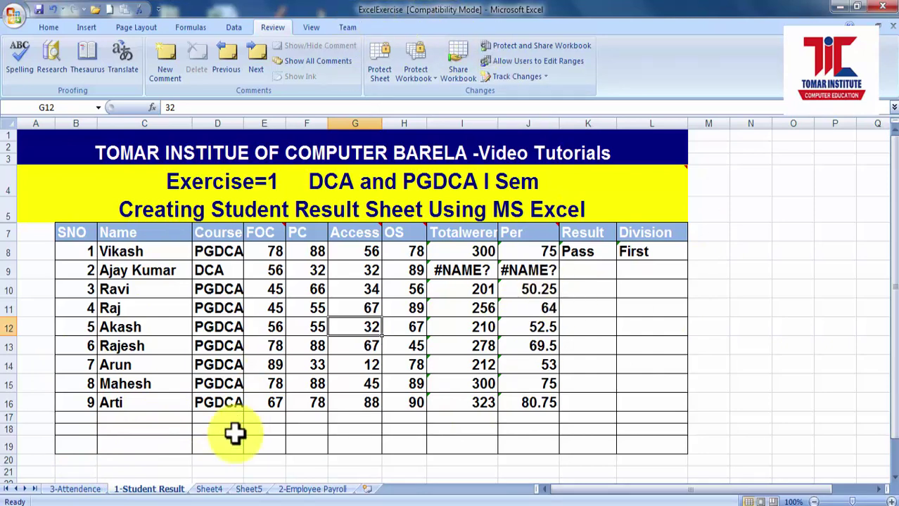
# Protect the workbook's structure and windows with a confirmed password
pyautogui.click(425, 83)
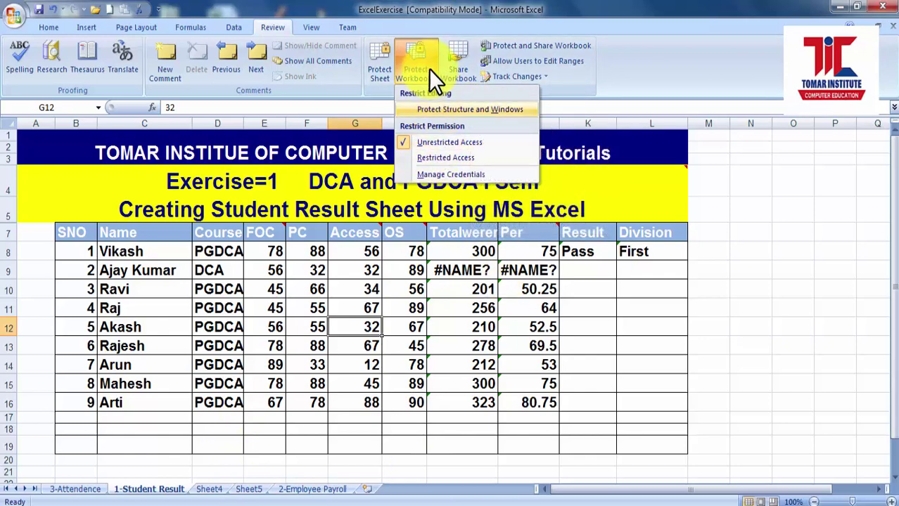
pyautogui.click(437, 109)
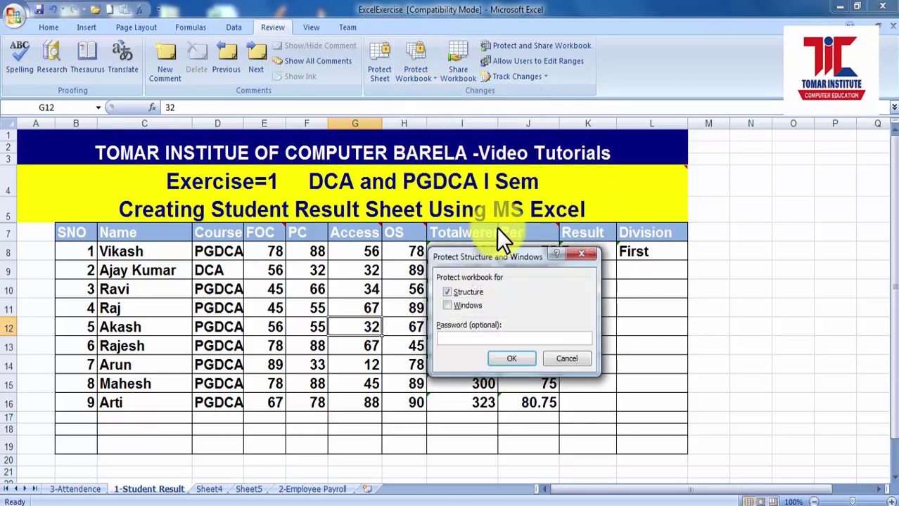
pyautogui.click(447, 305)
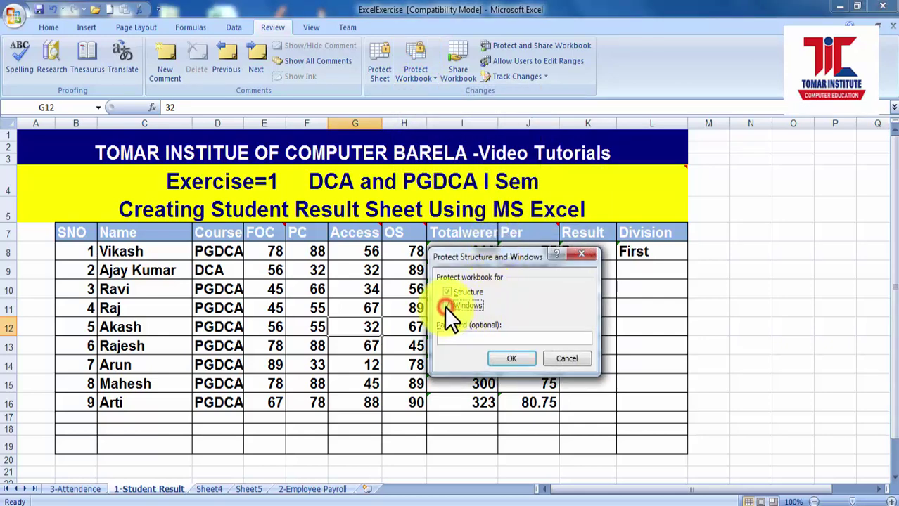
pyautogui.click(446, 338)
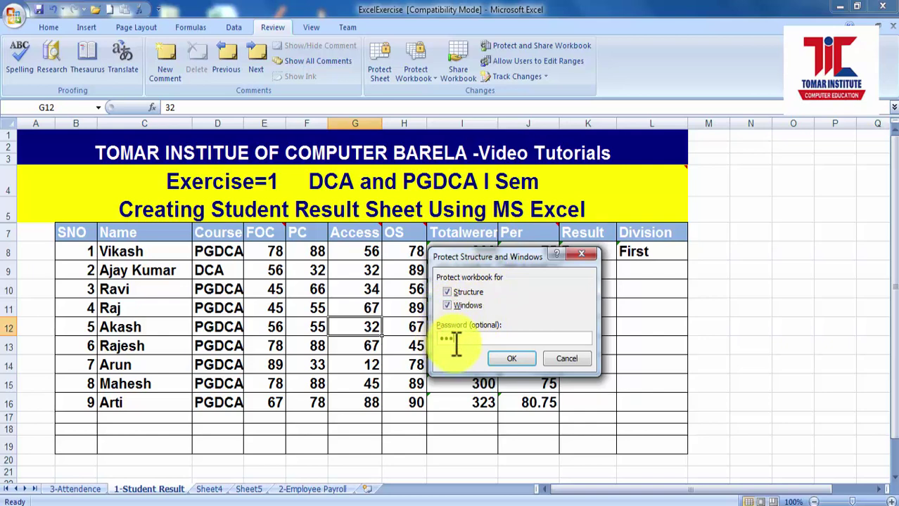
pyautogui.click(504, 360)
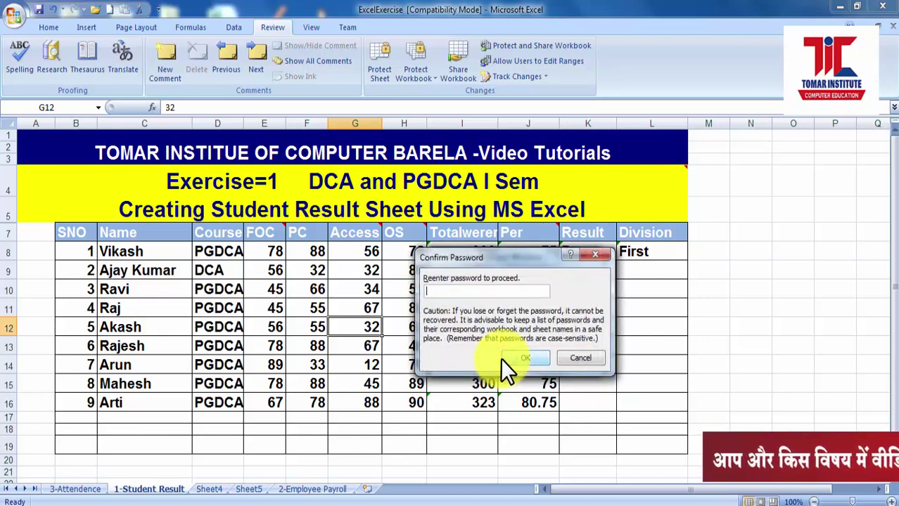
pyautogui.click(517, 358)
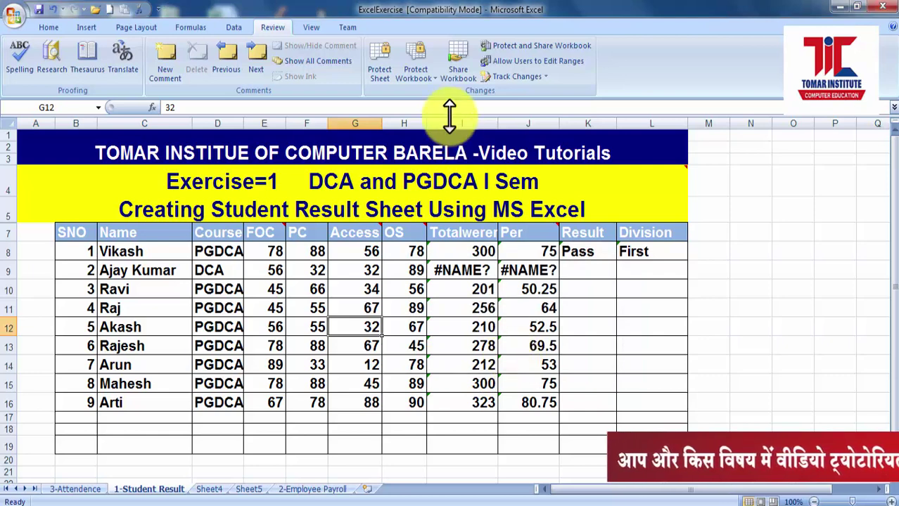
pyautogui.click(436, 93)
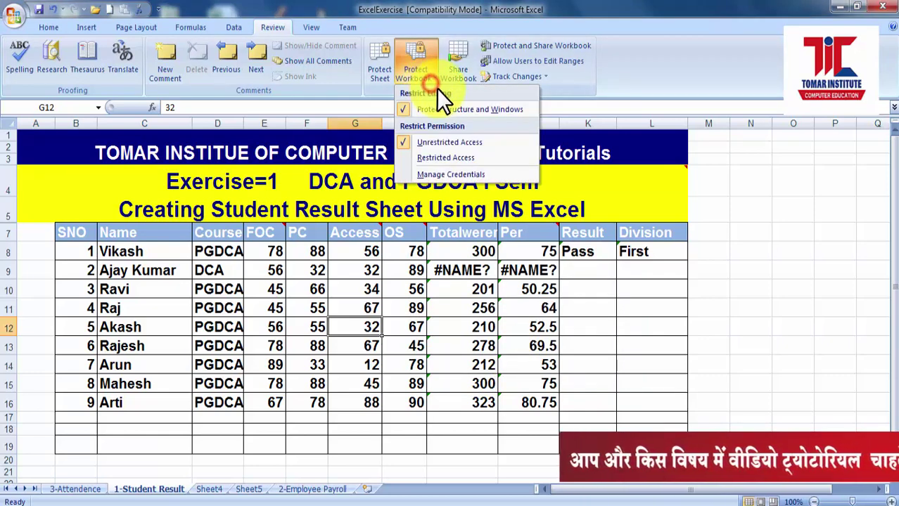
# Enter 575 as Raj's FOC mark in E11, then undo the entry
pyautogui.click(448, 318)
pyautogui.click(451, 308)
pyautogui.doubleClick(451, 308)
pyautogui.click(344, 308)
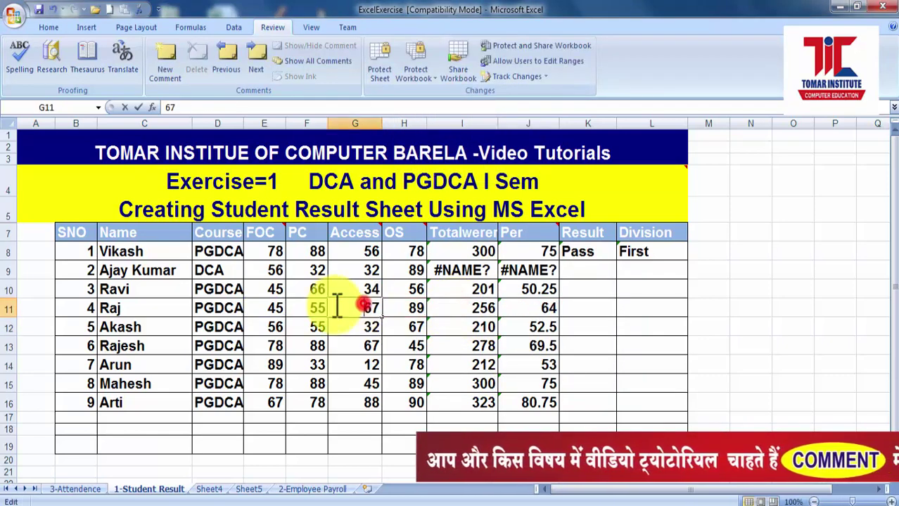
pyautogui.click(285, 309)
pyautogui.doubleClick(286, 308)
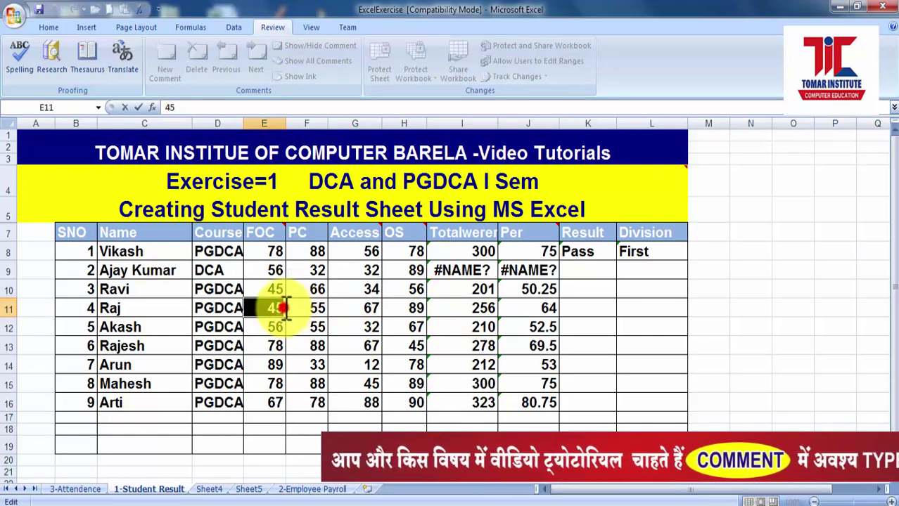
pyautogui.write('575')
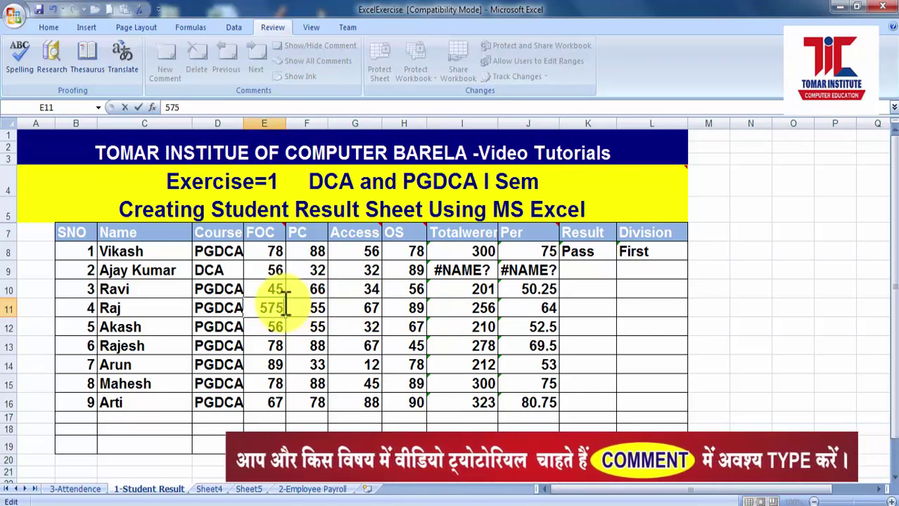
pyautogui.click(278, 328)
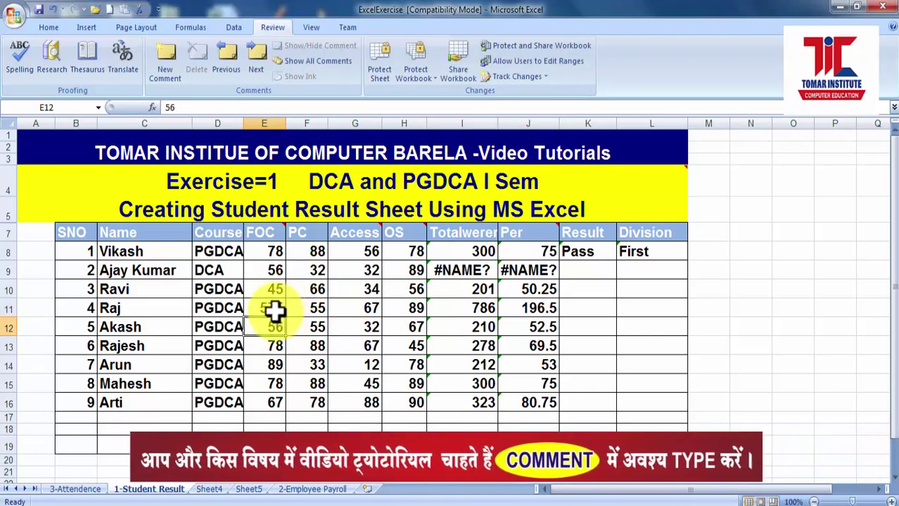
pyautogui.click(274, 309)
pyautogui.hotkey('ctrl', 'z')
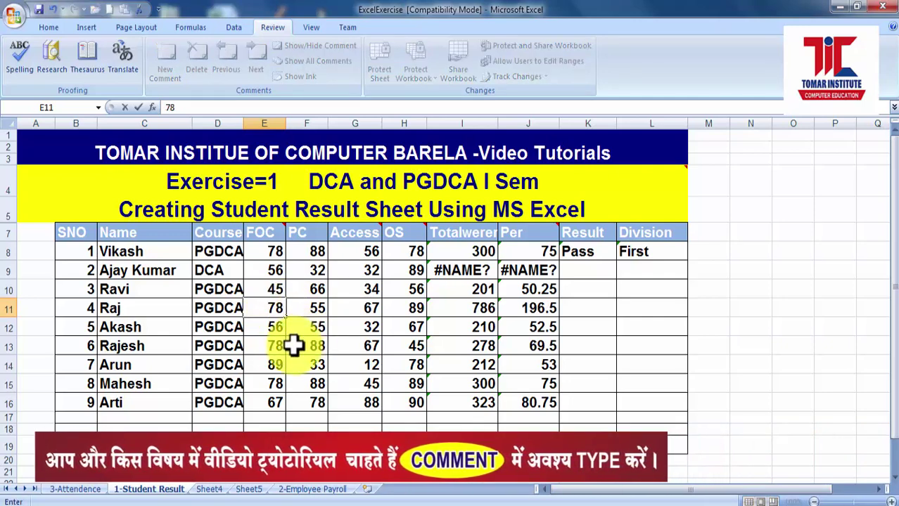
# Try inserting a new worksheet, then switch to the 2-Employee Payroll sheet
pyautogui.click(294, 346)
pyautogui.click(265, 328)
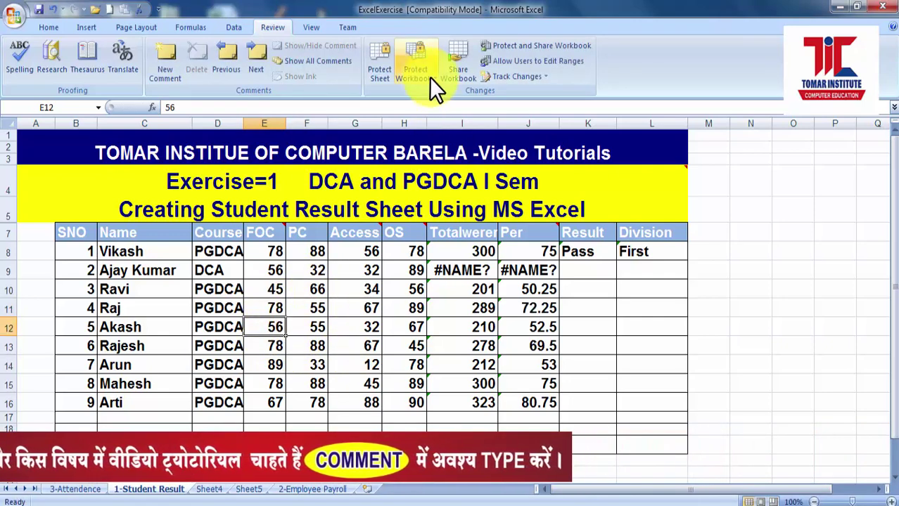
pyautogui.click(215, 307)
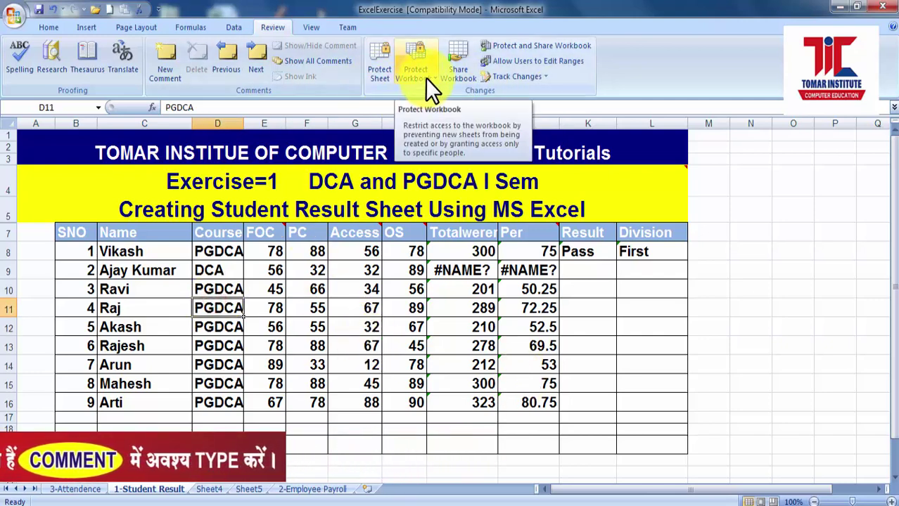
pyautogui.click(368, 492)
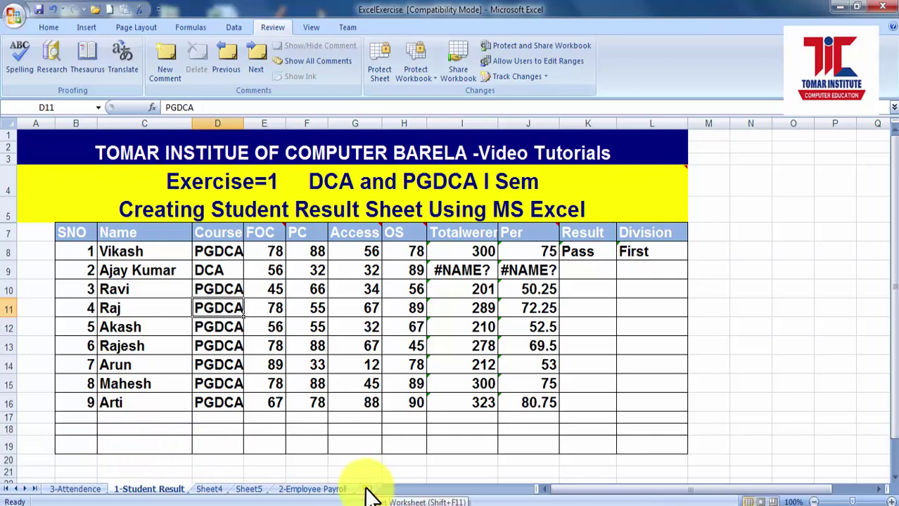
pyautogui.click(315, 490)
# Glance at Sheet5 and Sheet4, restore and re-maximize Excel, then return to 1-Student Result
pyautogui.click(253, 489)
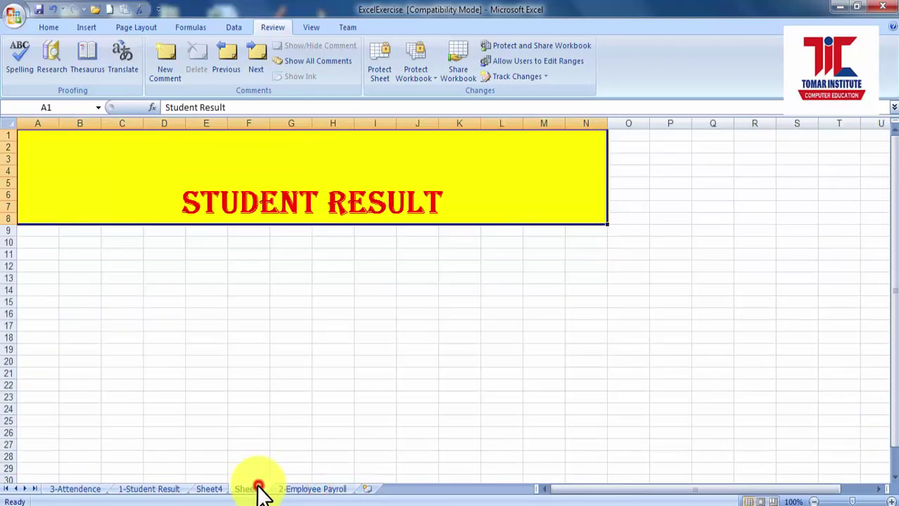
pyautogui.click(211, 489)
pyautogui.click(856, 7)
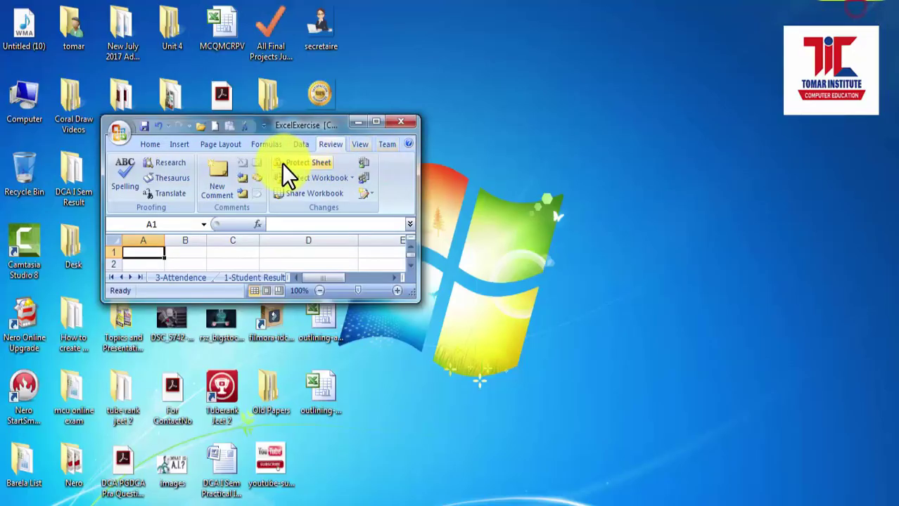
pyautogui.click(378, 123)
pyautogui.click(184, 315)
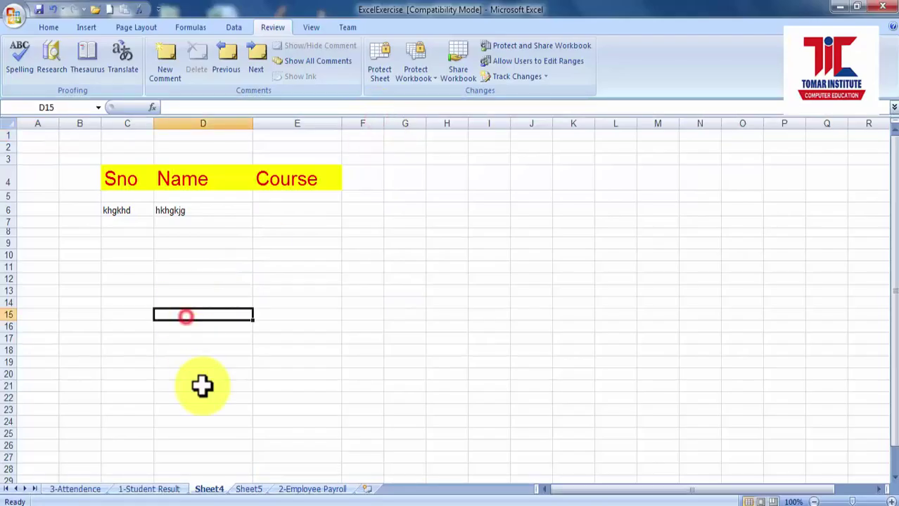
pyautogui.click(158, 488)
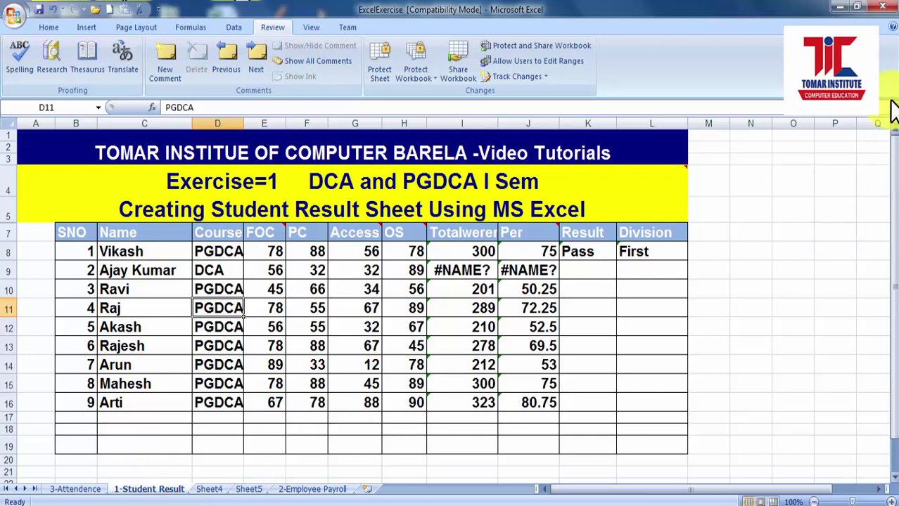
pyautogui.click(738, 191)
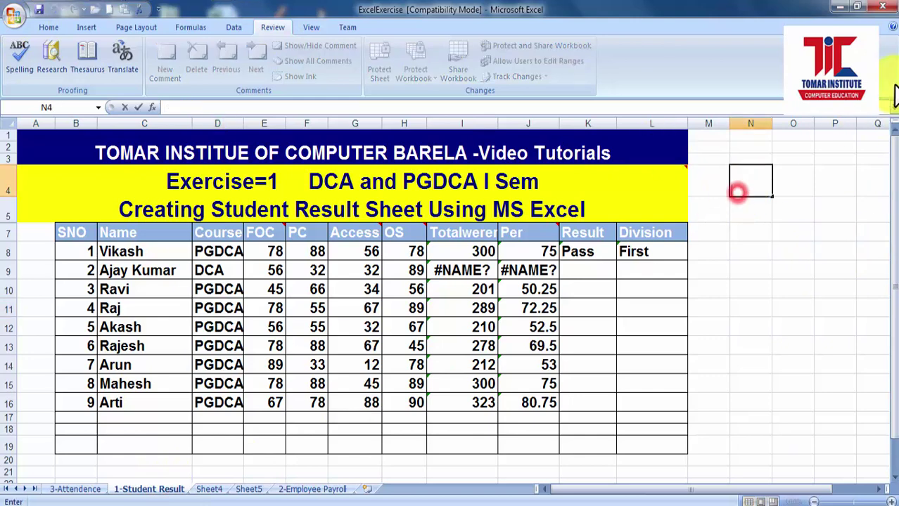
# Switch to the 2-Employee Payroll sheet and browse the View tab and Office menu
pyautogui.click(306, 490)
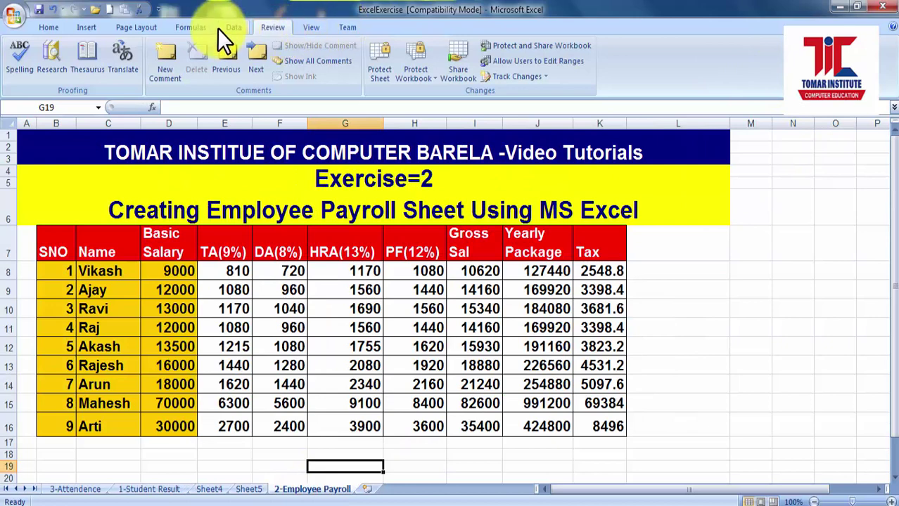
pyautogui.click(303, 28)
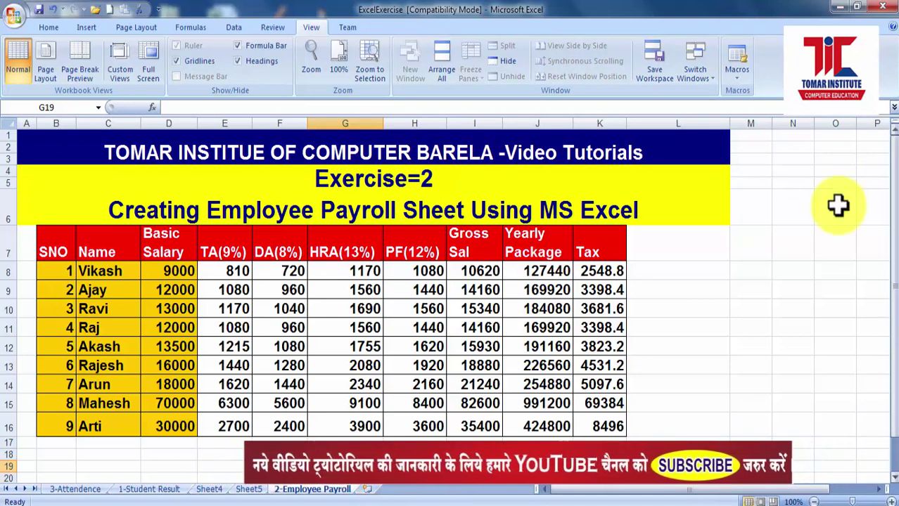
pyautogui.click(14, 15)
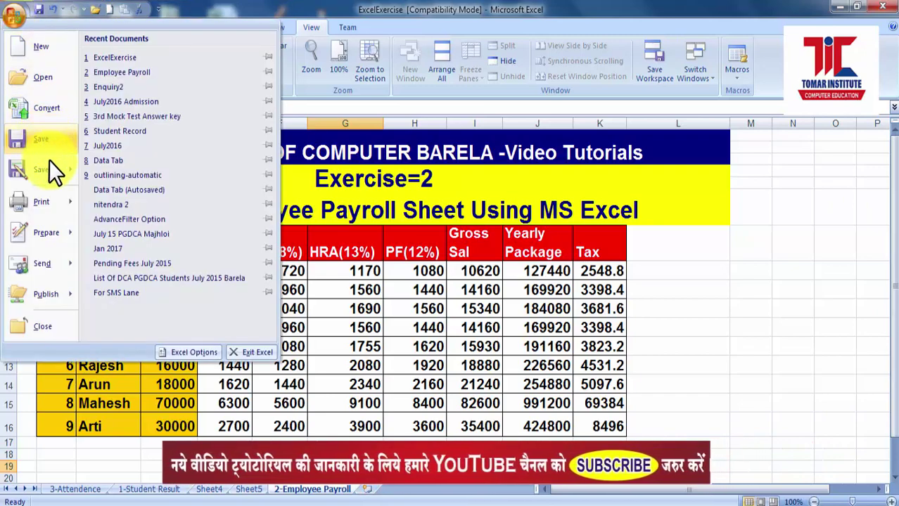
pyautogui.click(319, 200)
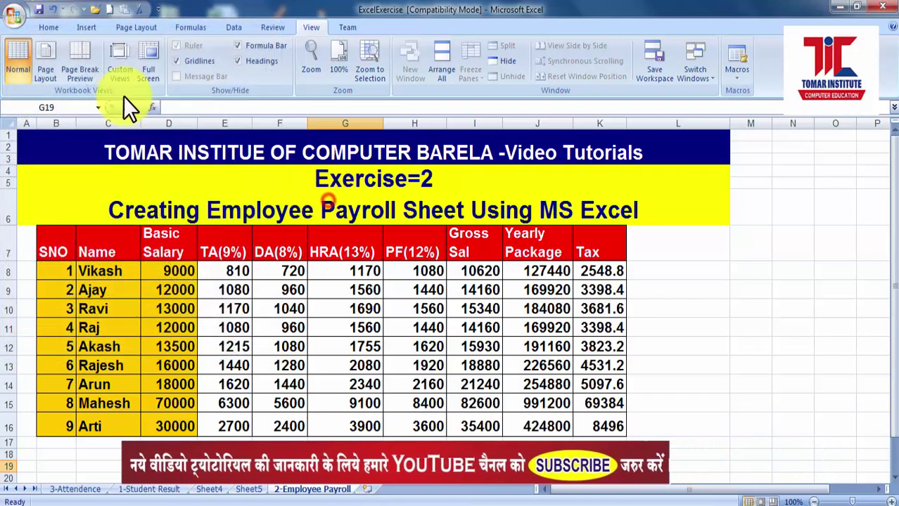
# Set the payroll sheet's Page Setup paper size to A4 after reviewing its tabs
pyautogui.click(129, 29)
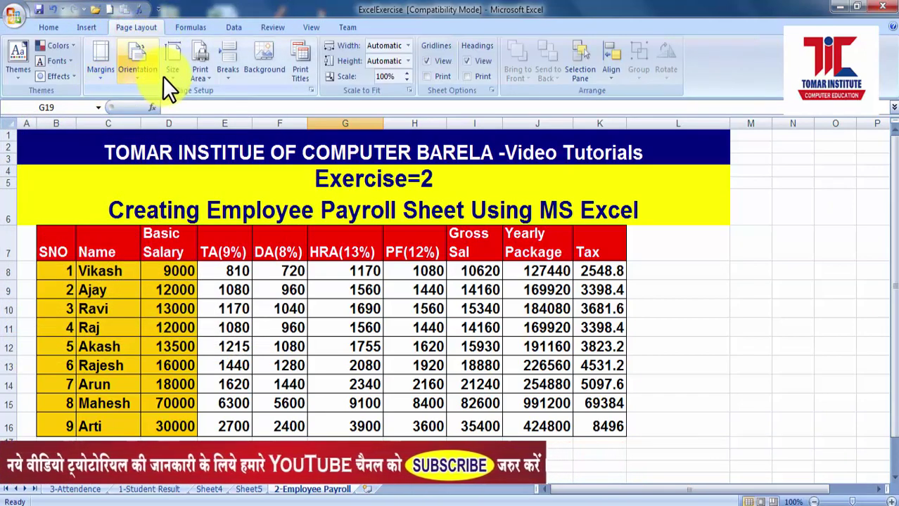
pyautogui.click(311, 90)
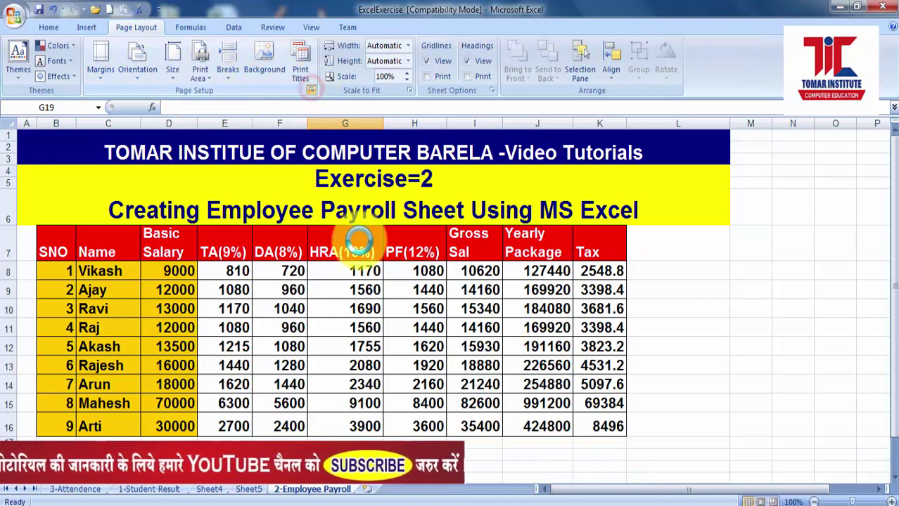
pyautogui.click(518, 218)
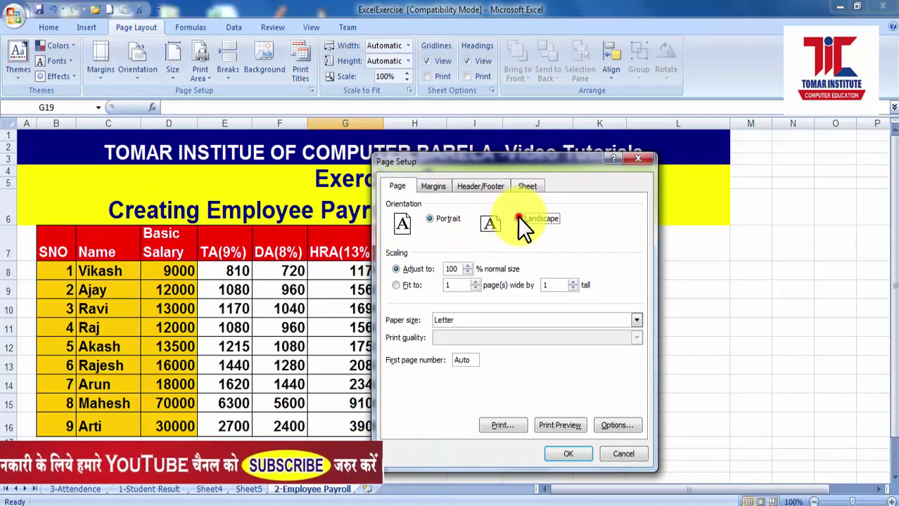
pyautogui.click(434, 186)
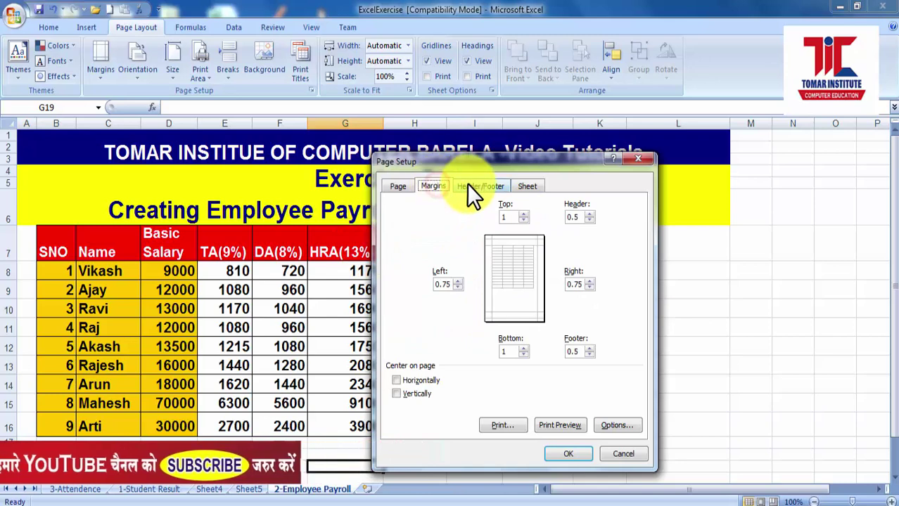
pyautogui.click(469, 186)
pyautogui.click(527, 186)
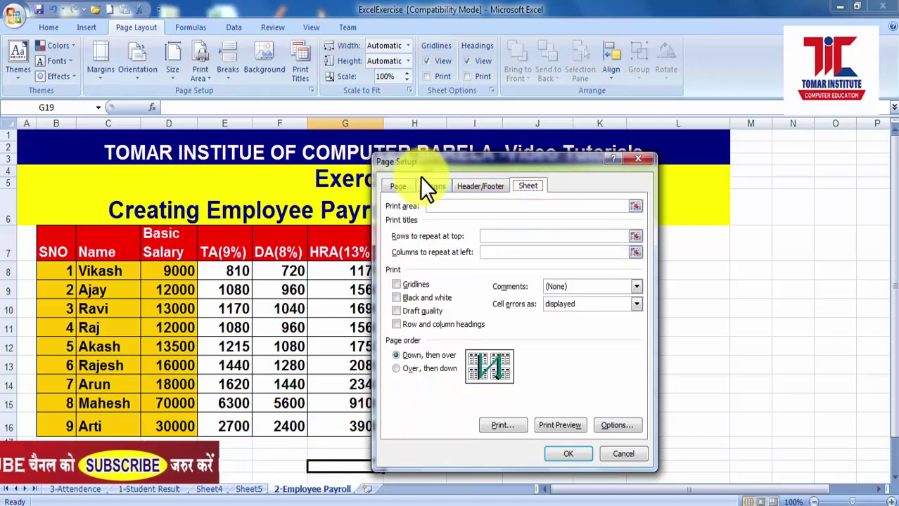
pyautogui.click(402, 185)
pyautogui.click(527, 318)
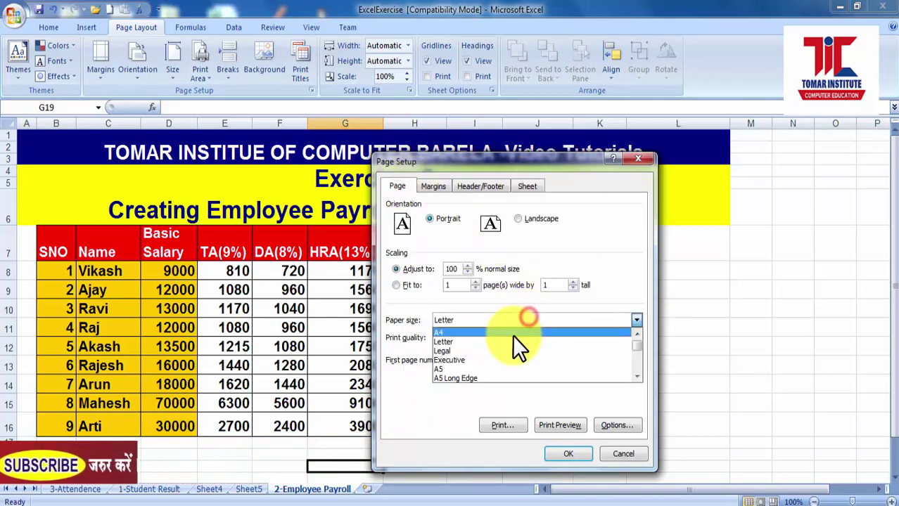
pyautogui.click(512, 333)
pyautogui.click(560, 452)
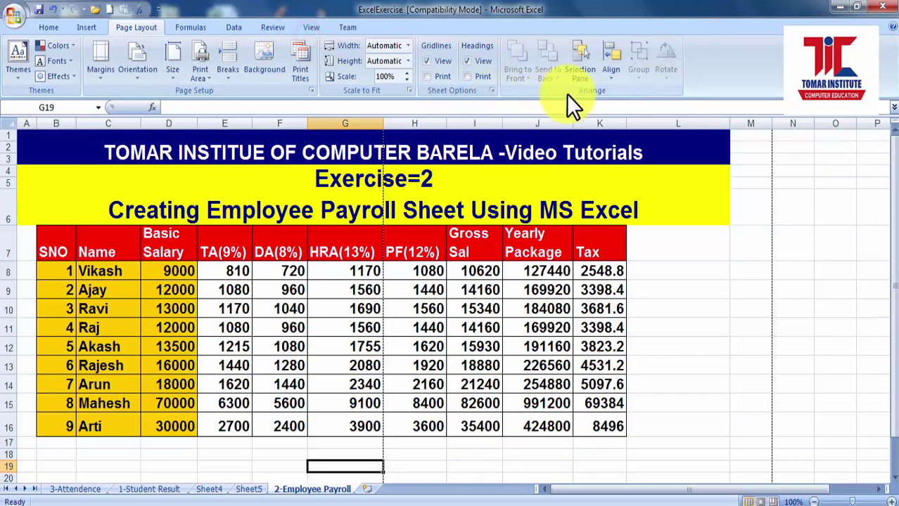
# Browse the View tab and the sheet-tab options for 2-Employee Payroll and Sheet5
pyautogui.click(310, 28)
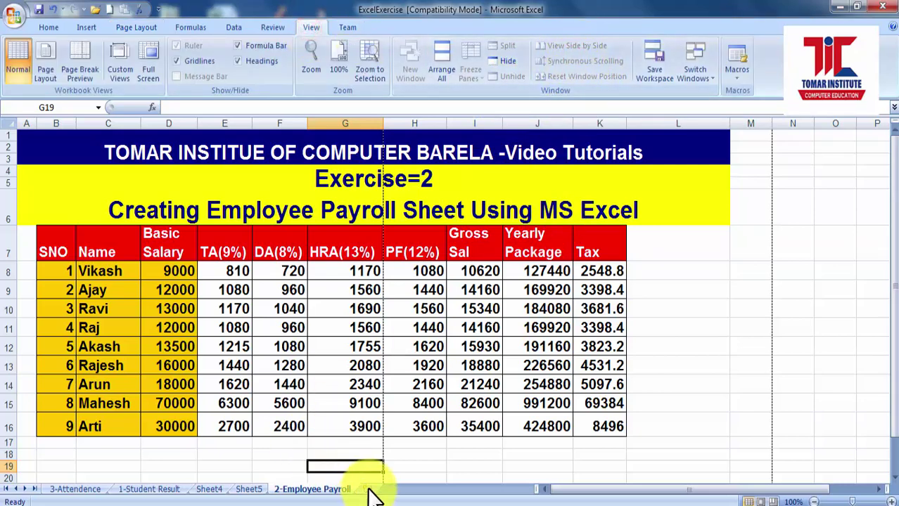
pyautogui.rightClick(336, 490)
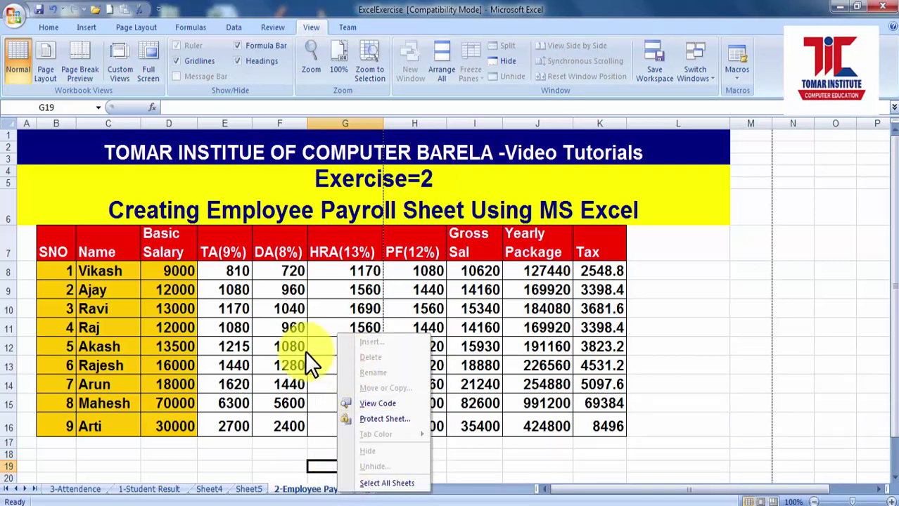
pyautogui.click(247, 489)
pyautogui.rightClick(247, 490)
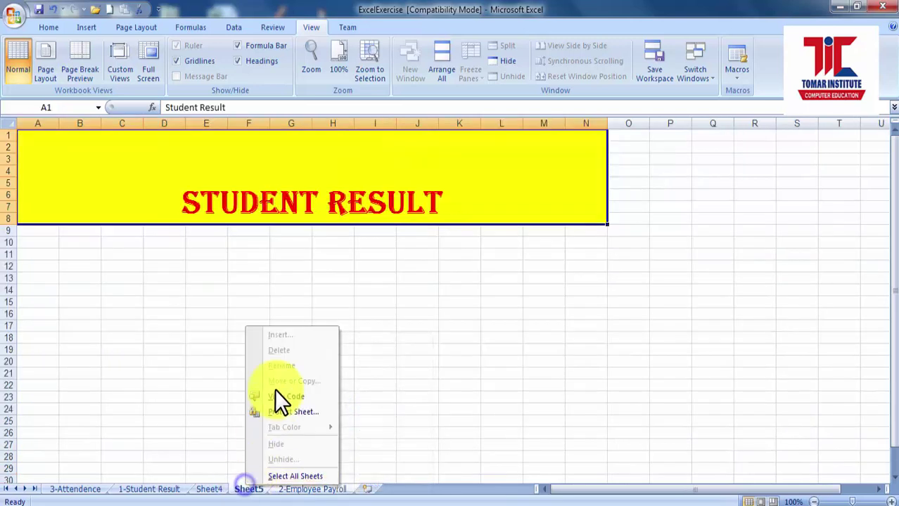
pyautogui.click(367, 429)
# Start Protect Sheet on Sheet4, cancel it, and return to 1-Student Result
pyautogui.click(211, 489)
pyautogui.rightClick(217, 490)
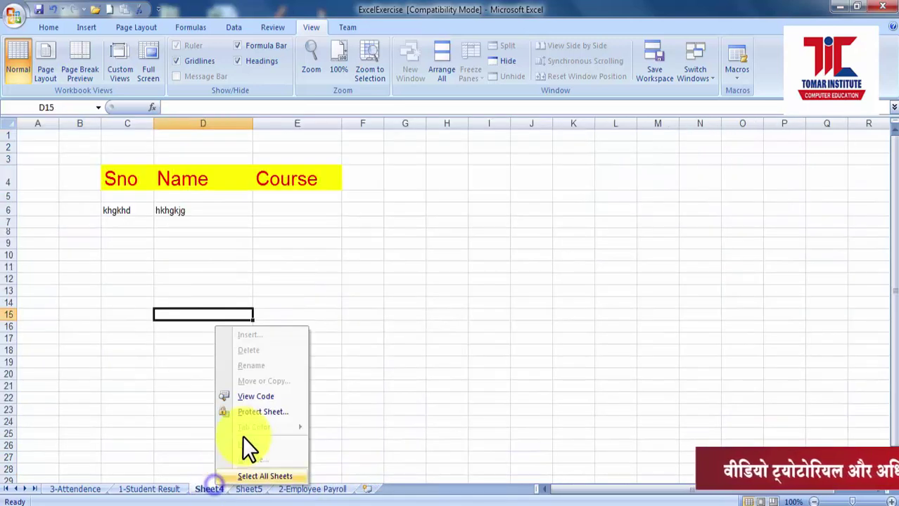
pyautogui.click(249, 411)
pyautogui.click(301, 488)
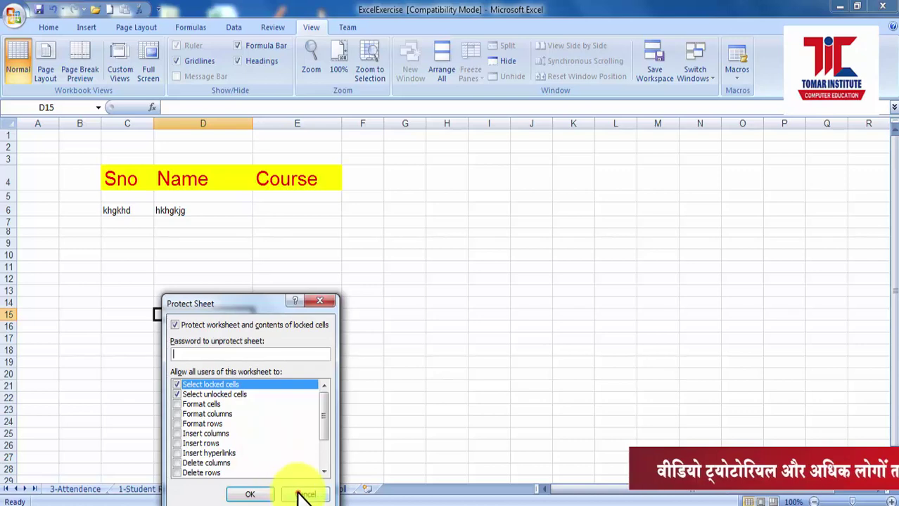
pyautogui.click(163, 490)
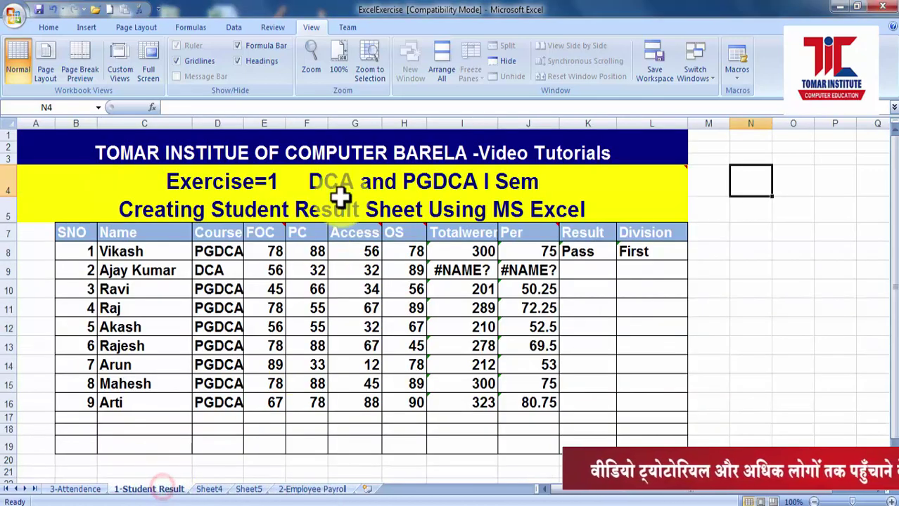
# Show the Review tab, peek at Protect Workbook options, and select the student rows from C8
pyautogui.click(281, 27)
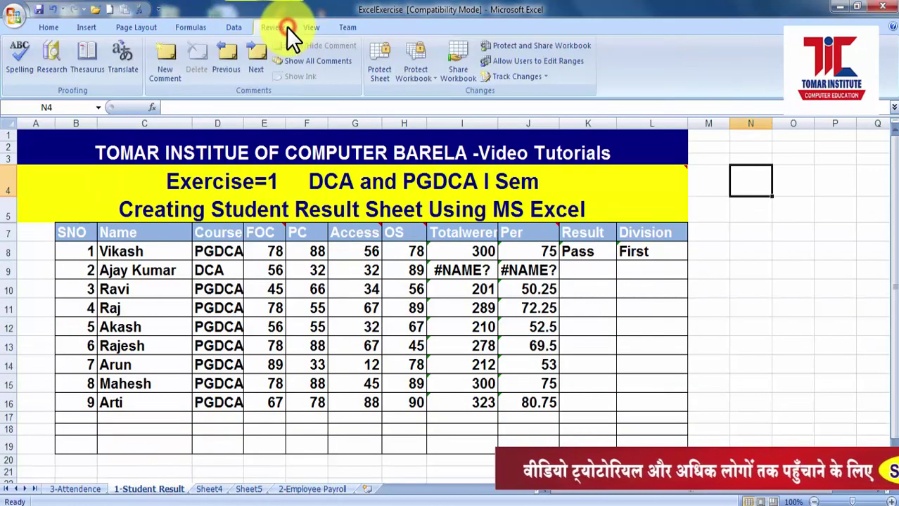
pyautogui.click(433, 82)
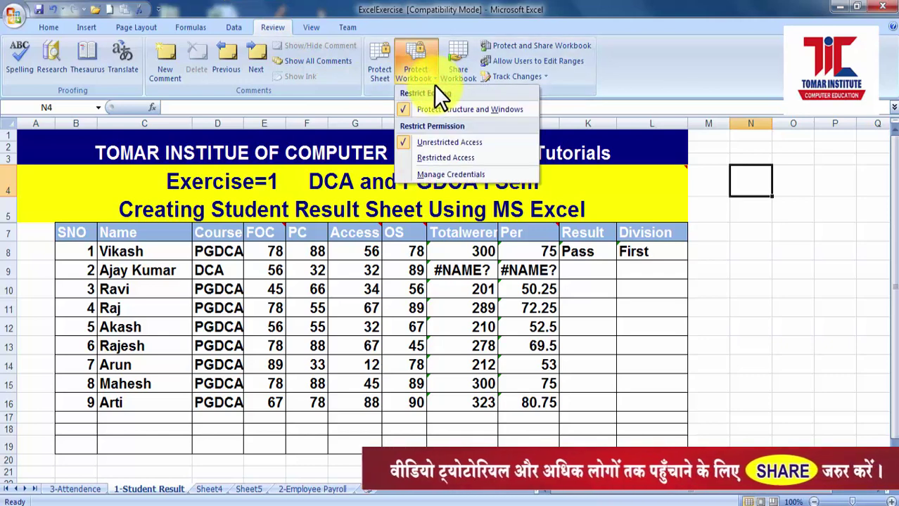
pyautogui.click(434, 83)
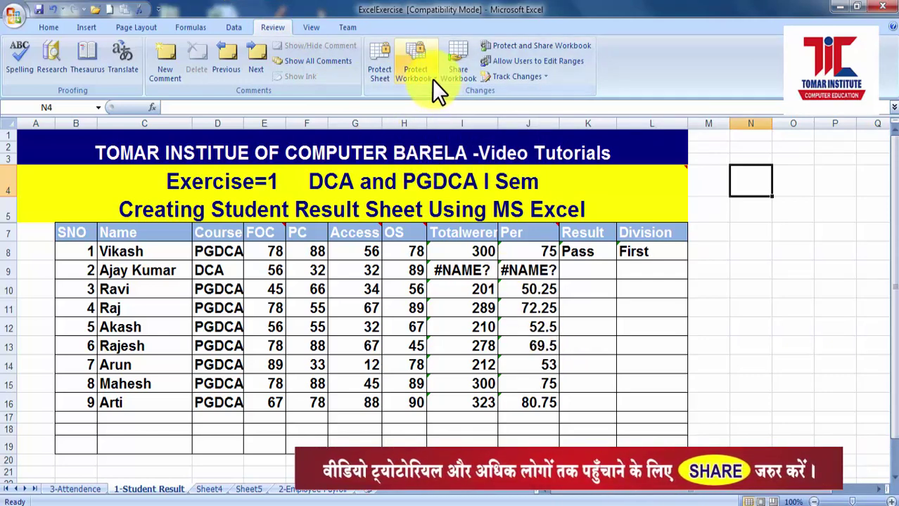
pyautogui.click(257, 243)
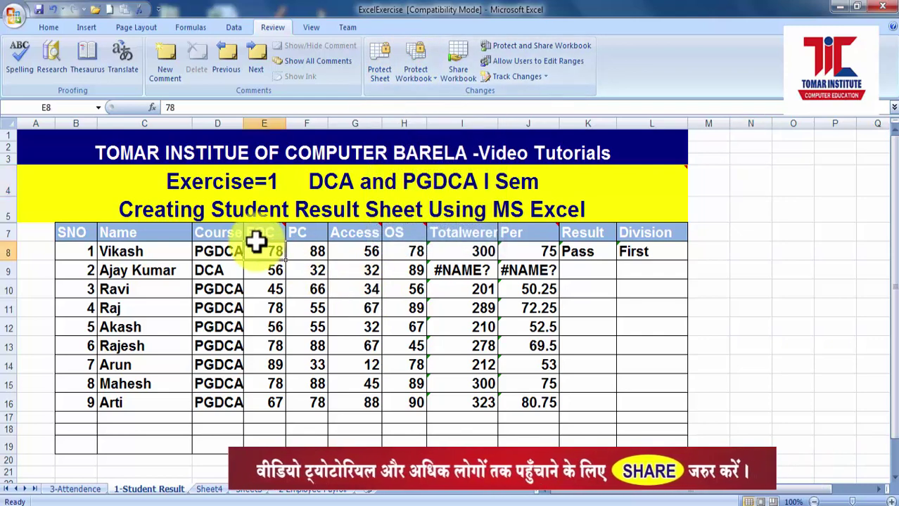
pyautogui.moveTo(129, 246); pyautogui.dragTo(349, 373)
pyautogui.click(362, 399)
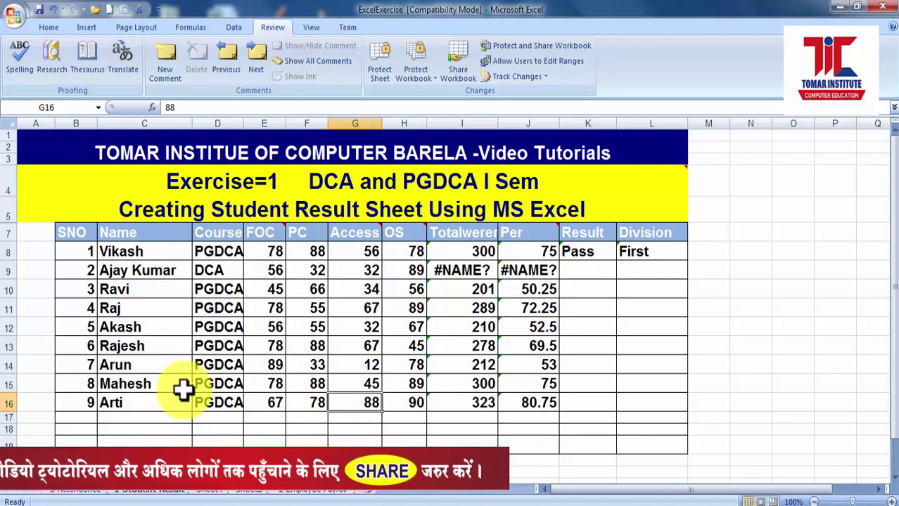
# Preview Protect Sheet on Sheet4, cancel, then back on 1-Student Result select B7:L17
pyautogui.rightClick(210, 491)
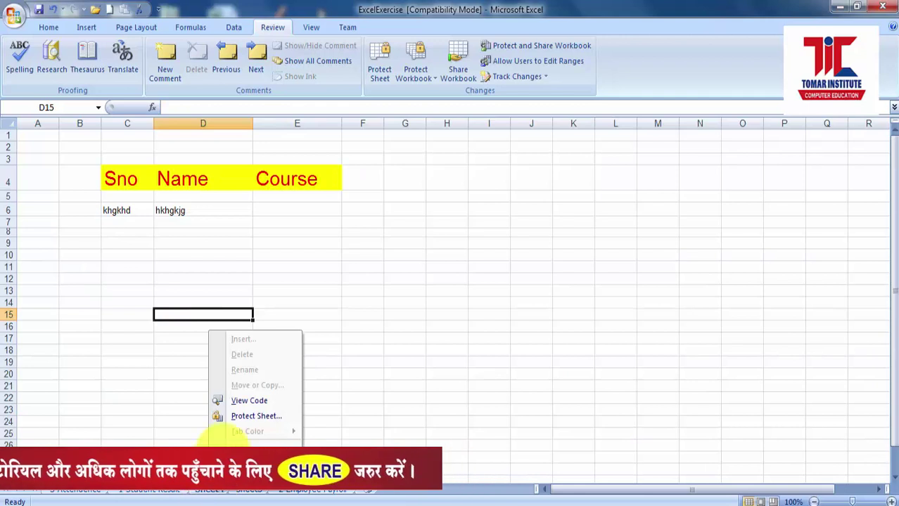
pyautogui.click(227, 415)
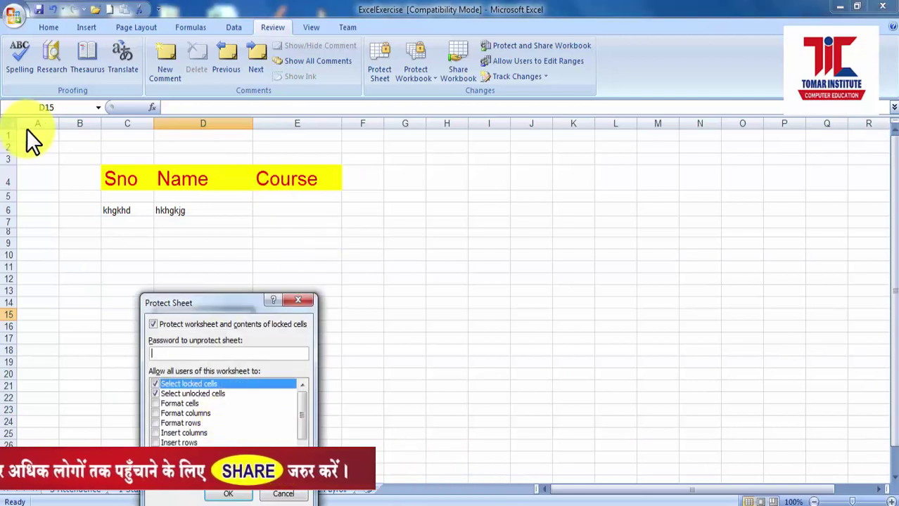
pyautogui.click(294, 496)
pyautogui.click(163, 492)
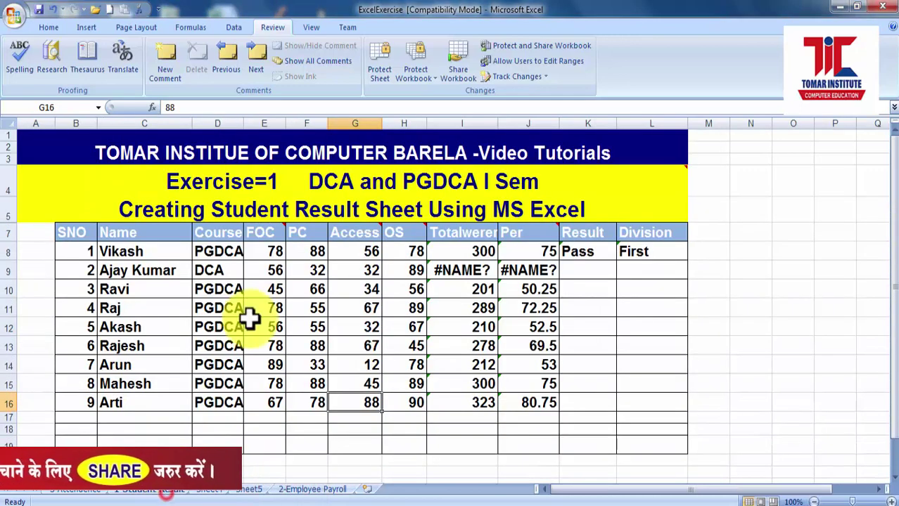
pyautogui.moveTo(74, 238); pyautogui.dragTo(636, 419)
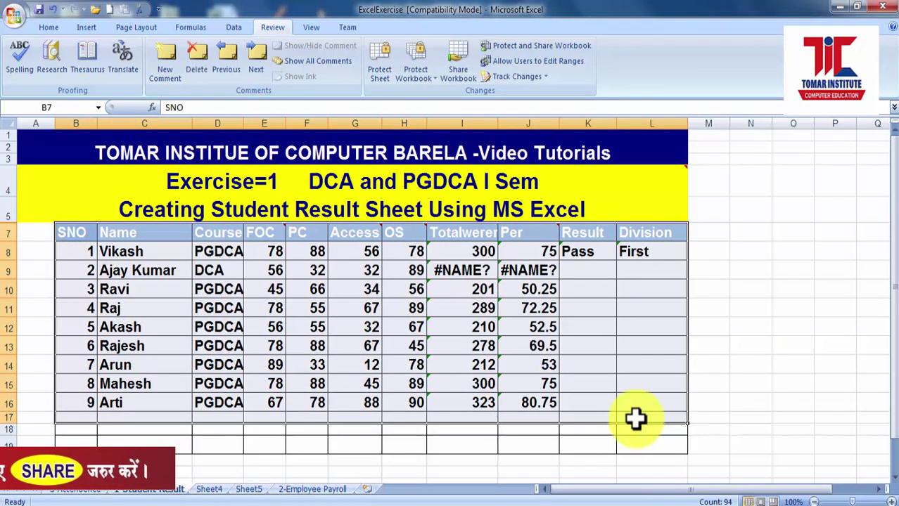
pyautogui.click(773, 308)
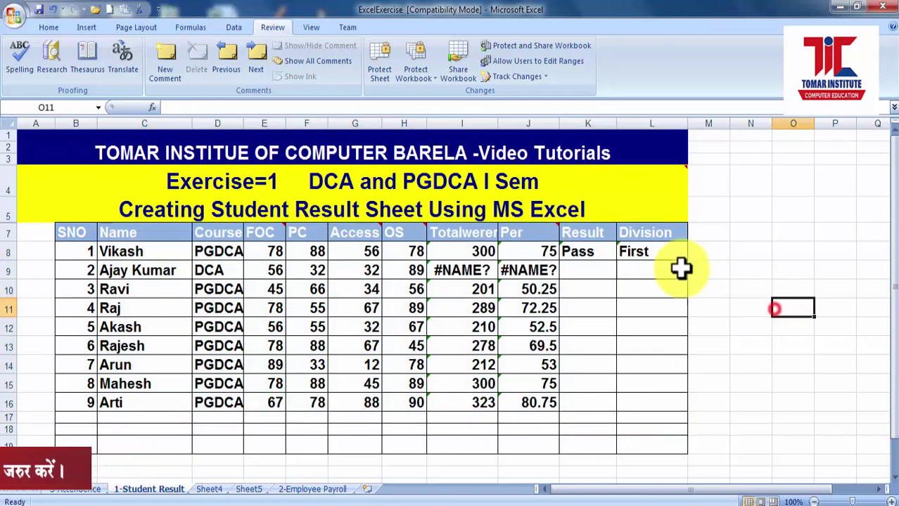
pyautogui.click(466, 78)
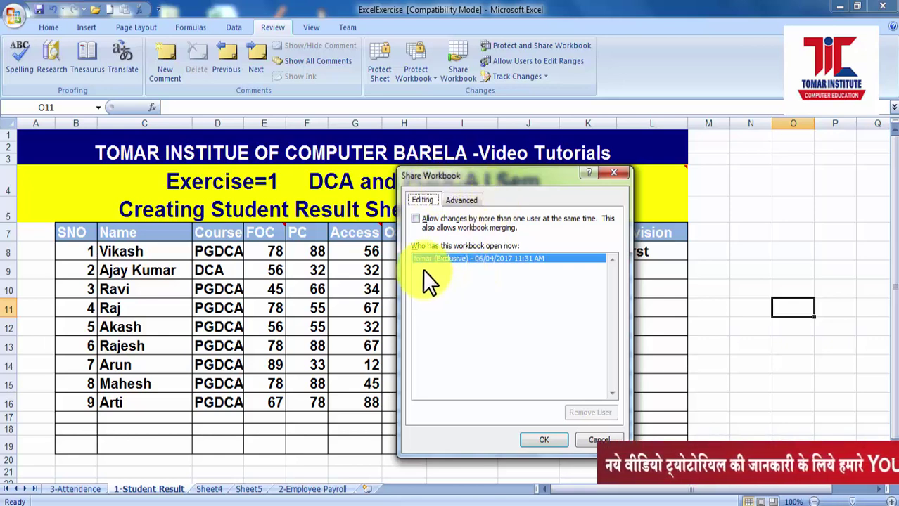
pyautogui.click(415, 220)
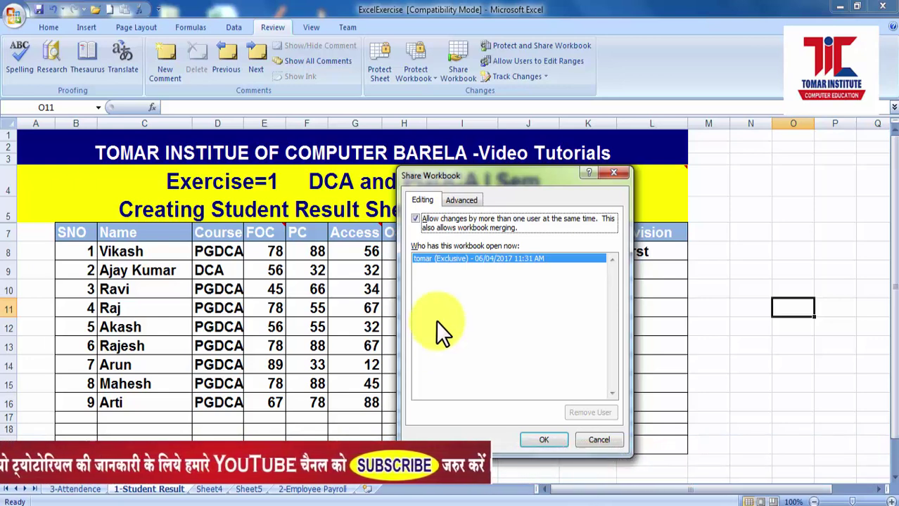
pyautogui.click(459, 200)
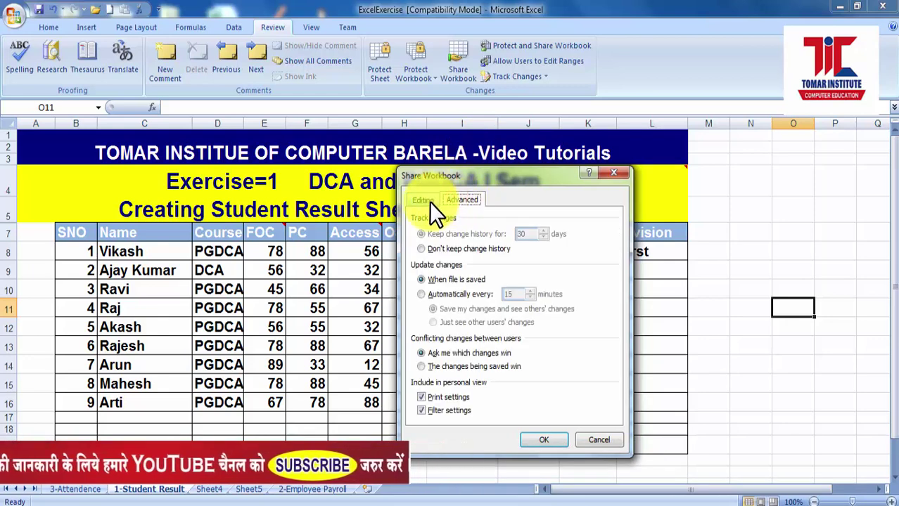
pyautogui.click(424, 200)
pyautogui.click(459, 200)
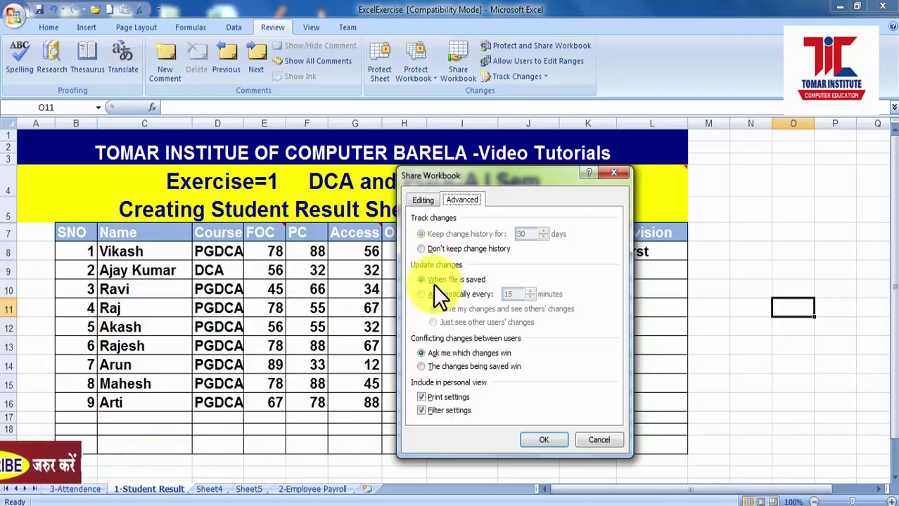
pyautogui.click(422, 200)
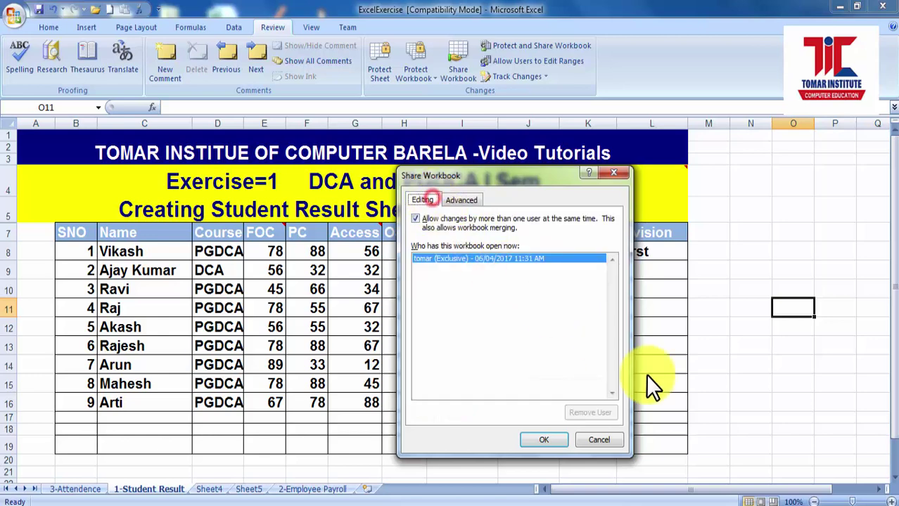
pyautogui.click(600, 440)
pyautogui.click(524, 398)
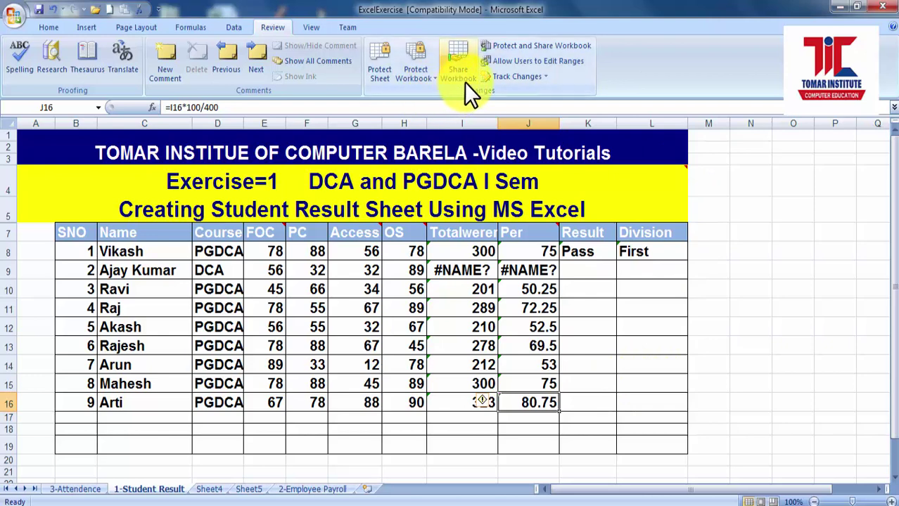
pyautogui.click(564, 248)
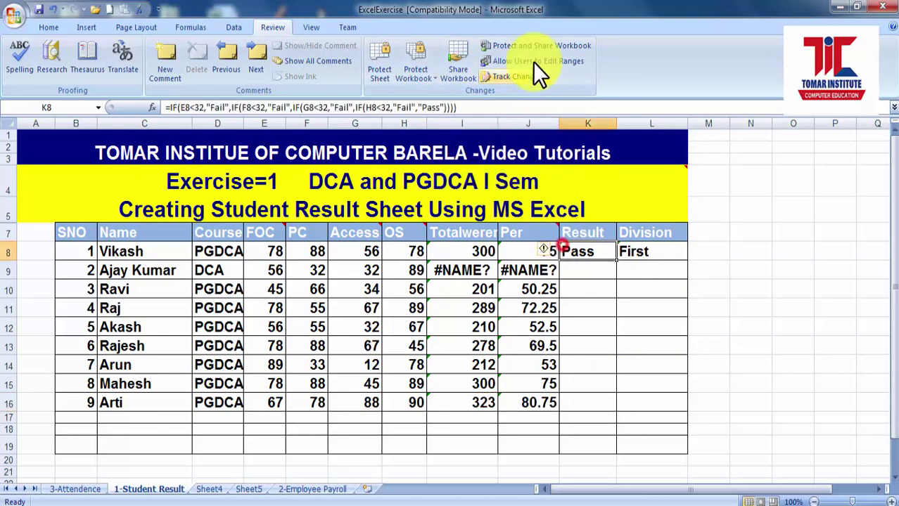
pyautogui.click(517, 48)
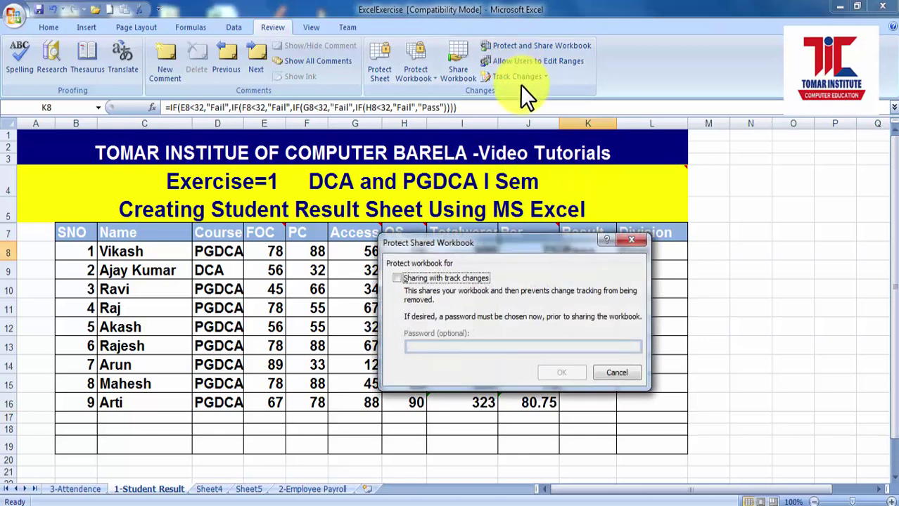
pyautogui.click(399, 277)
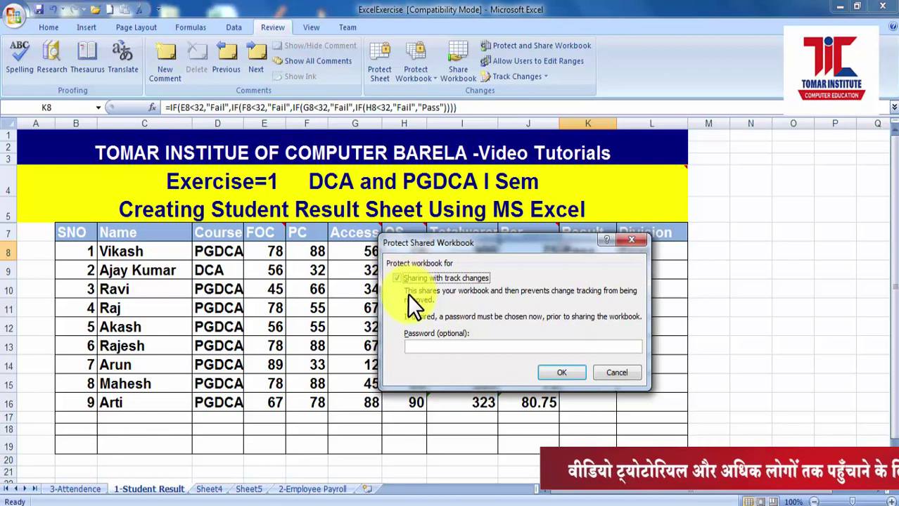
pyautogui.click(619, 374)
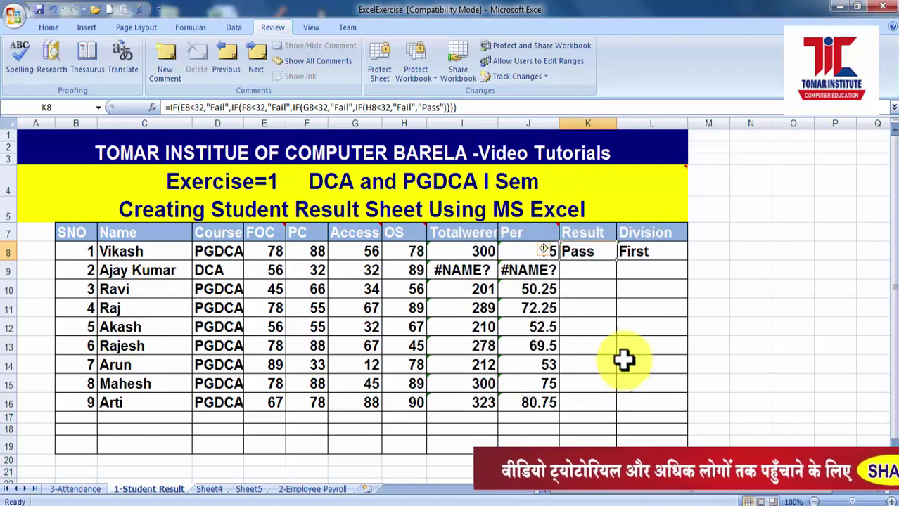
pyautogui.click(573, 61)
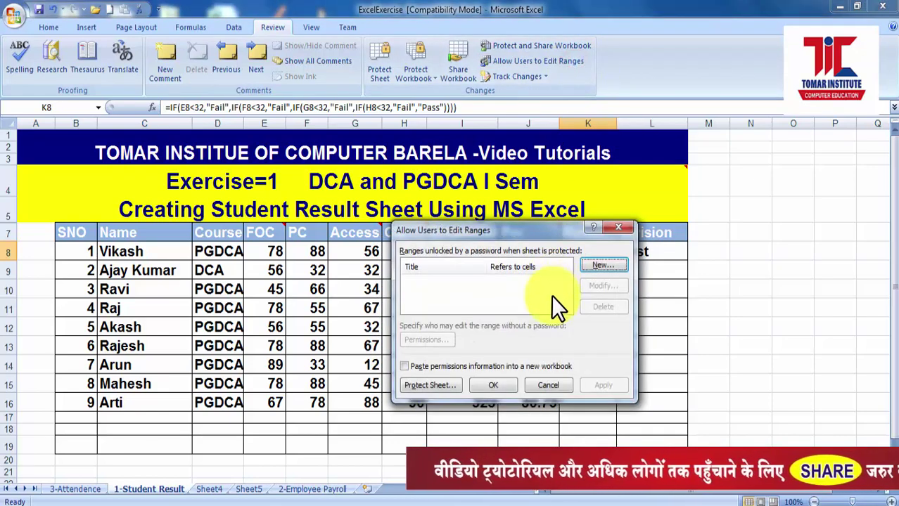
pyautogui.click(605, 265)
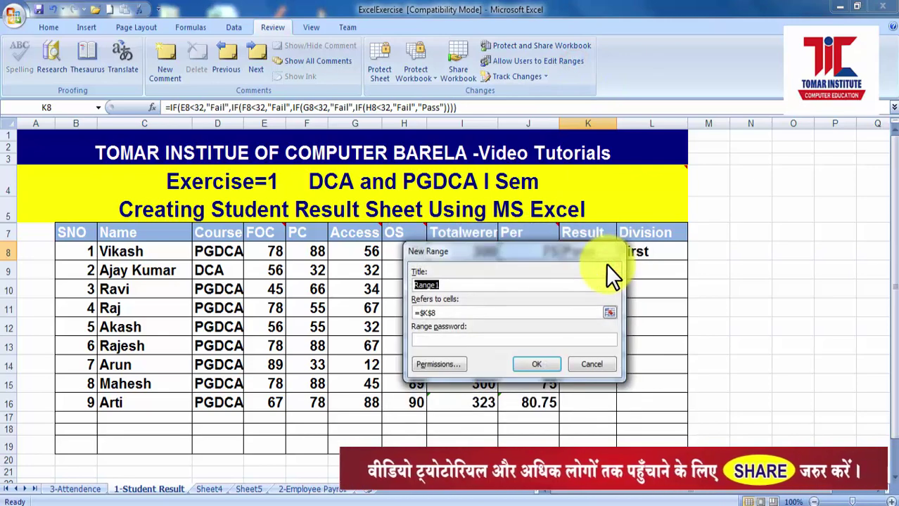
pyautogui.click(584, 366)
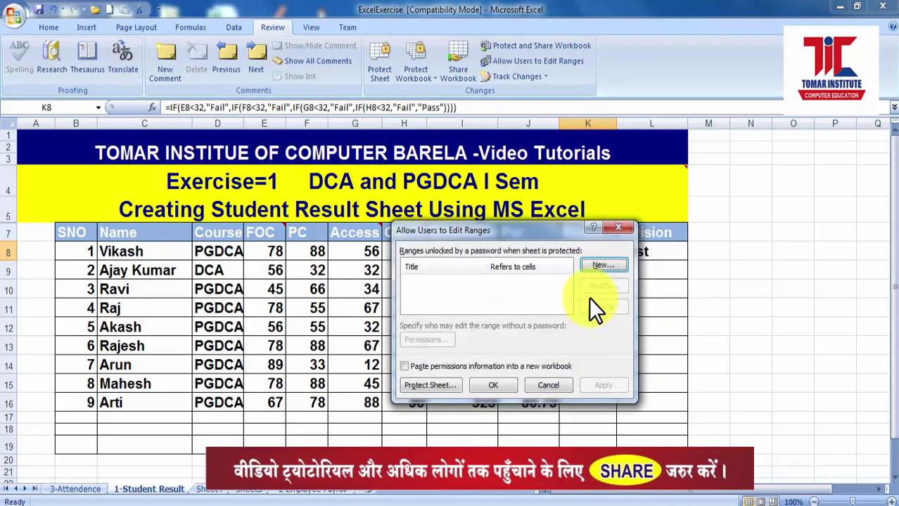
pyautogui.click(547, 384)
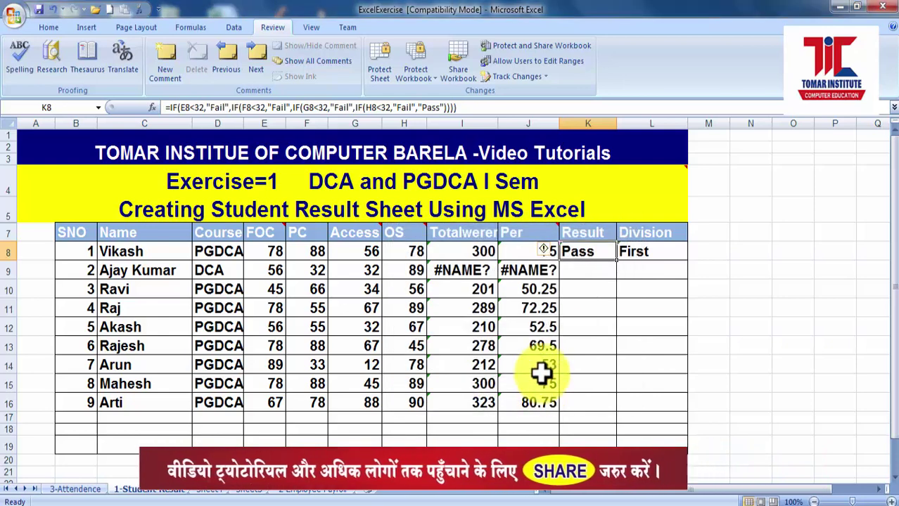
pyautogui.click(450, 251)
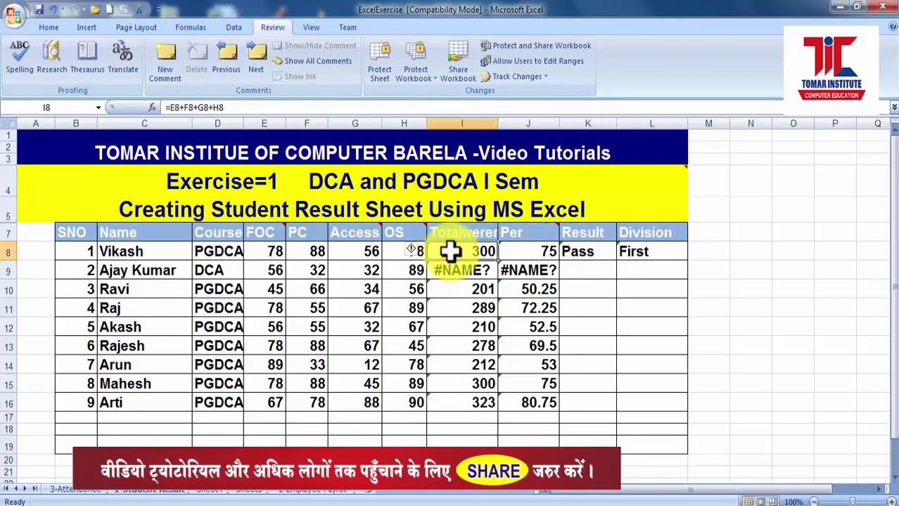
# Select I8:K16 and create the editable range Range1 as =$I$8:$K$16
pyautogui.moveTo(70, 253); pyautogui.dragTo(426, 400)
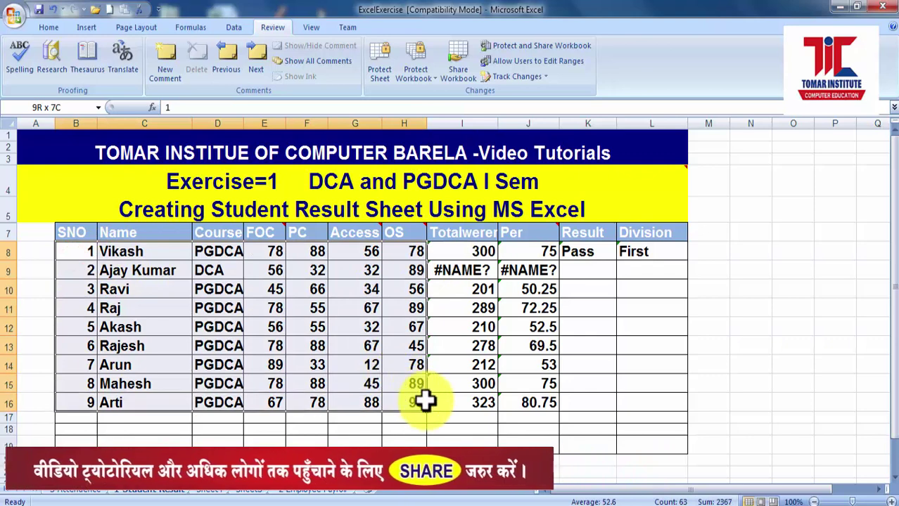
pyautogui.moveTo(451, 251)
pyautogui.mouseDown()
pyautogui.moveTo(547, 395)
pyautogui.moveTo(589, 399)
pyautogui.mouseUp()
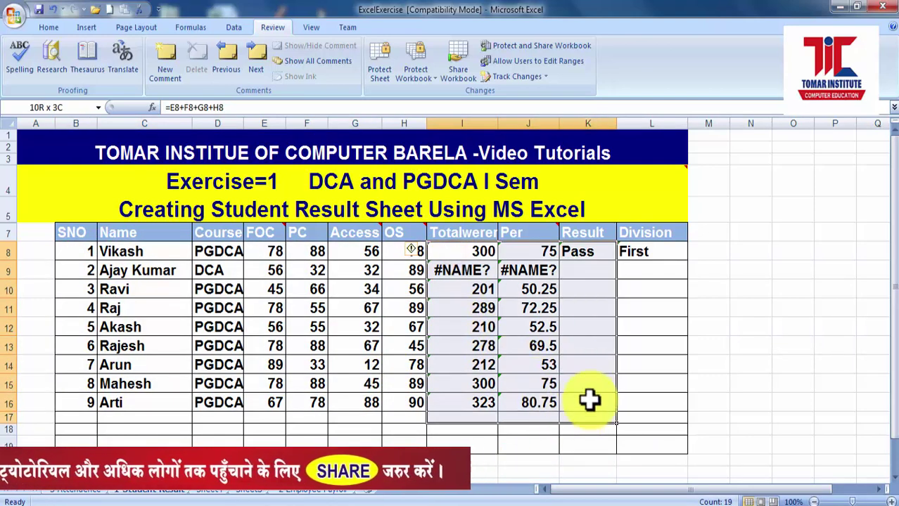
pyautogui.click(512, 62)
pyautogui.click(610, 266)
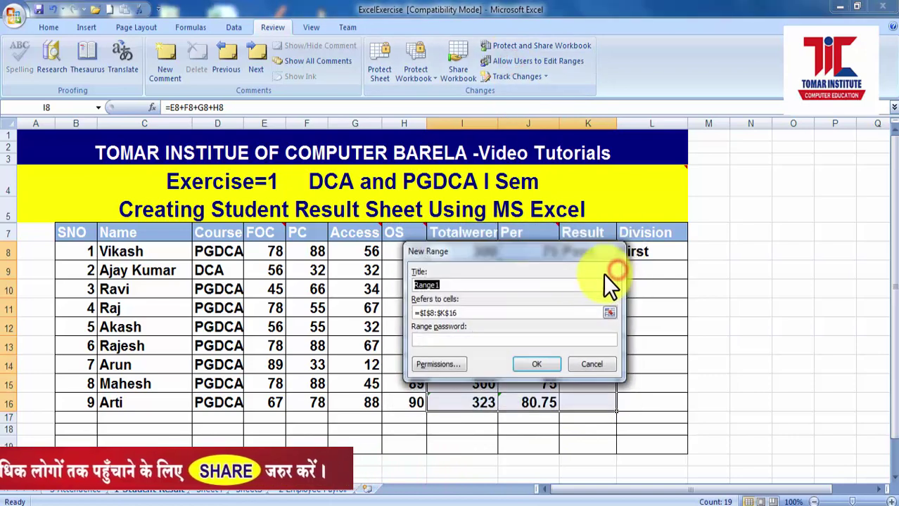
pyautogui.click(608, 313)
pyautogui.moveTo(516, 254); pyautogui.dragTo(275, 207)
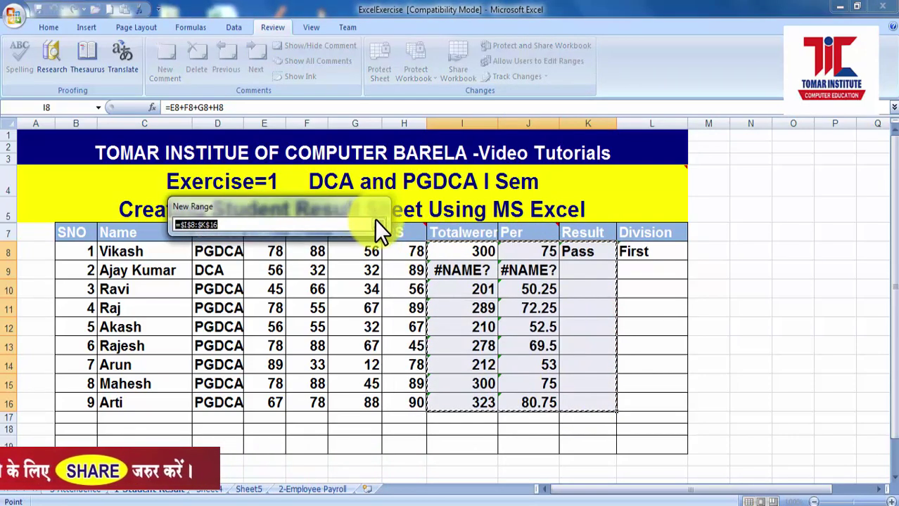
pyautogui.click(377, 224)
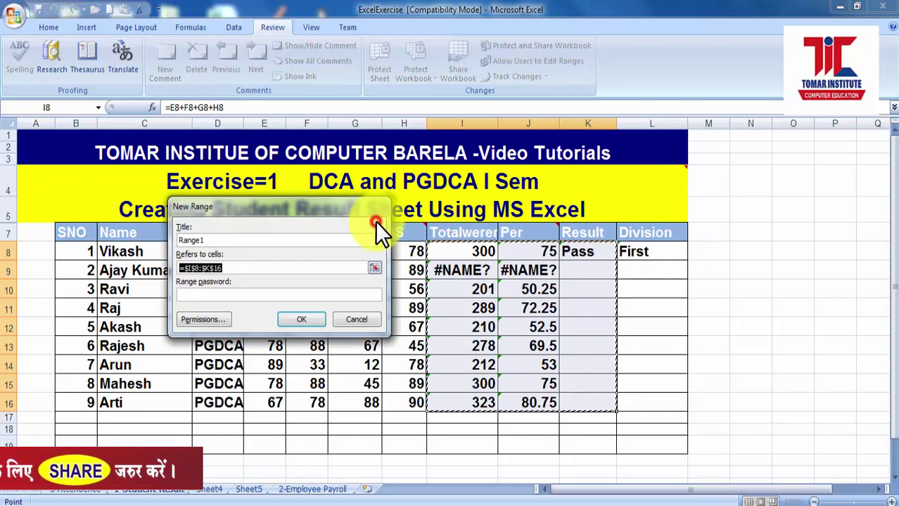
pyautogui.click(298, 319)
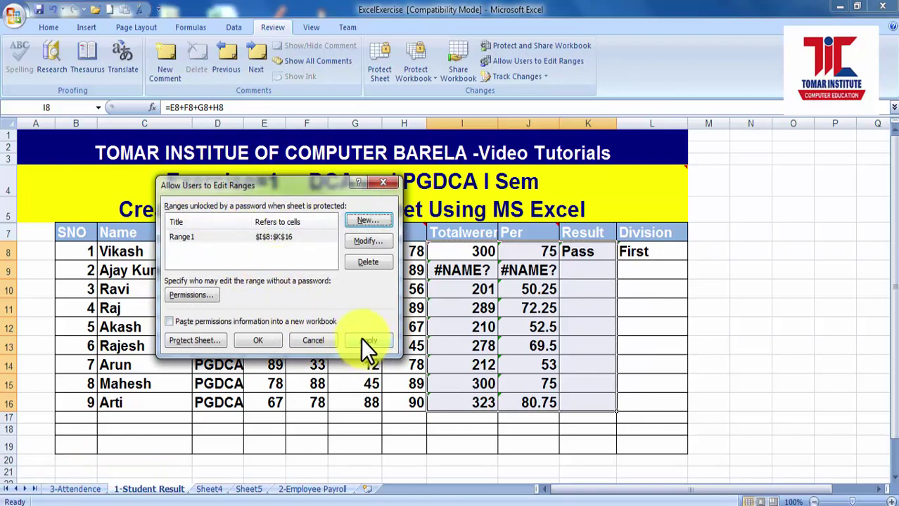
# Review Range1's permissions without adding users, then close the editable-ranges dialogs
pyautogui.click(199, 299)
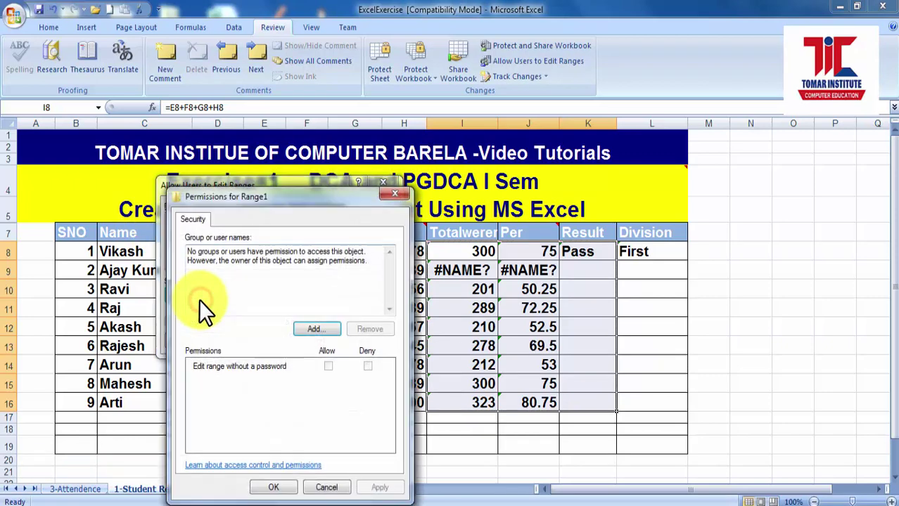
pyautogui.click(315, 329)
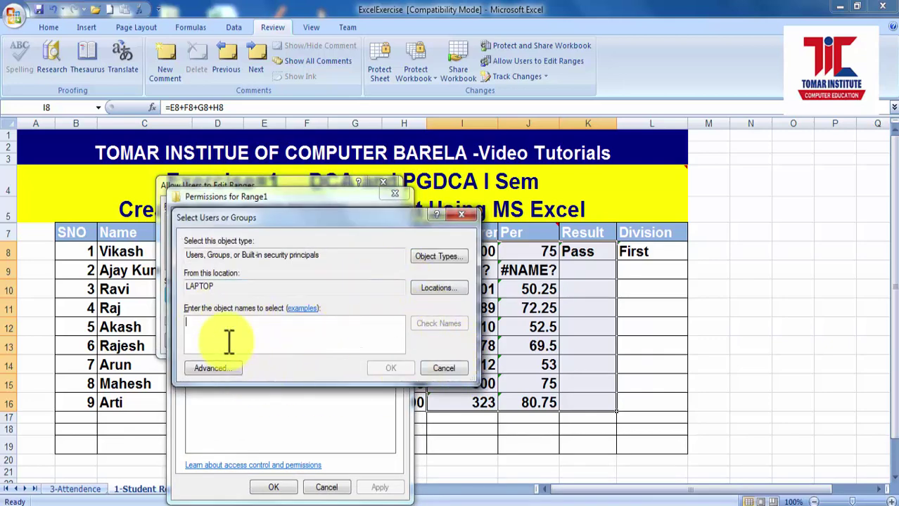
pyautogui.click(444, 369)
pyautogui.click(327, 488)
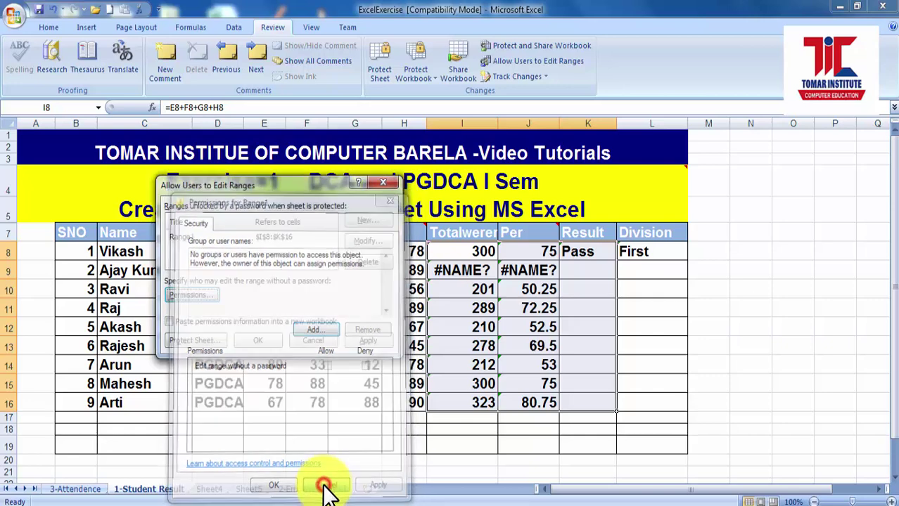
pyautogui.click(317, 341)
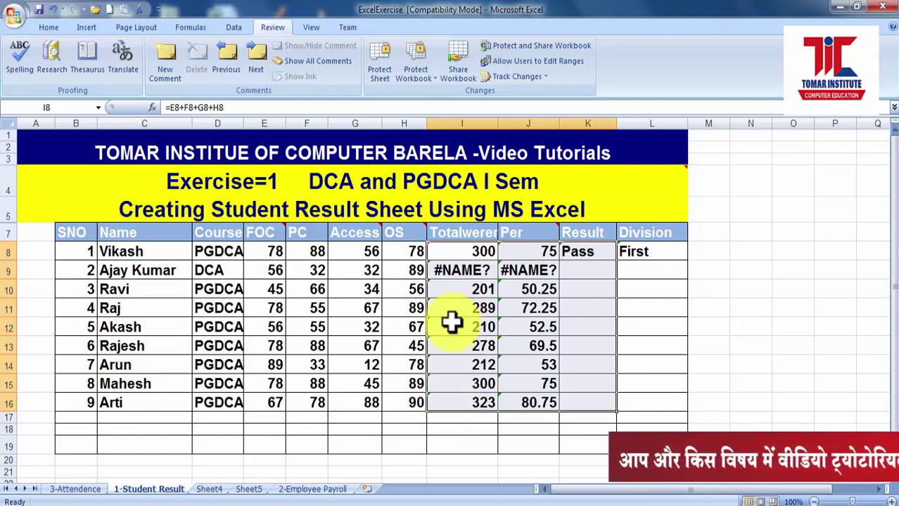
pyautogui.click(676, 266)
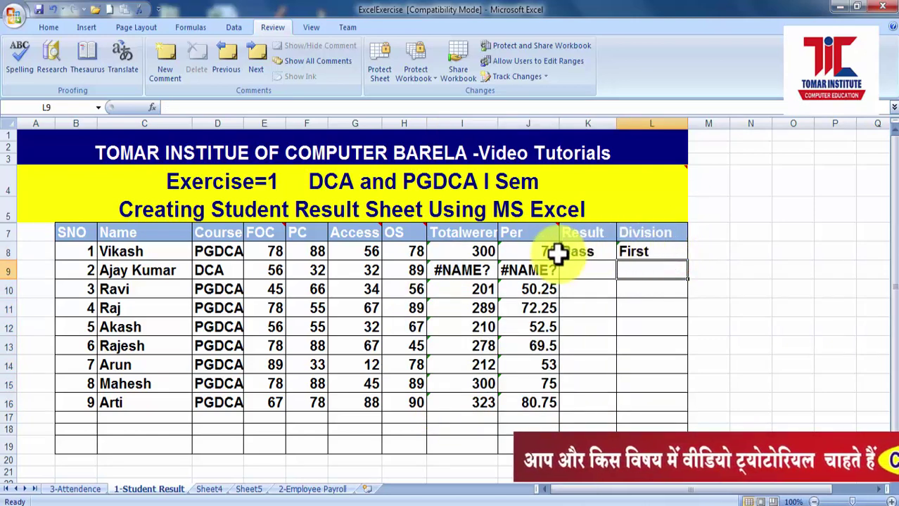
pyautogui.click(671, 350)
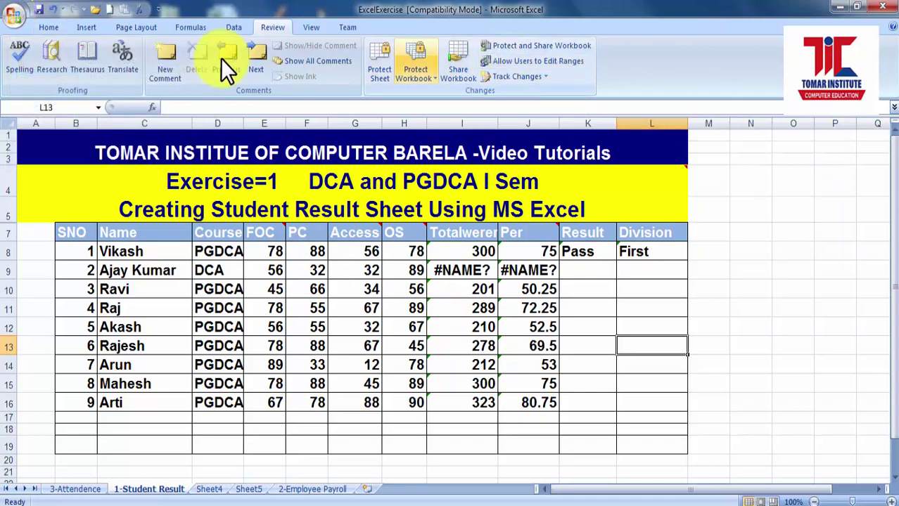
pyautogui.click(12, 14)
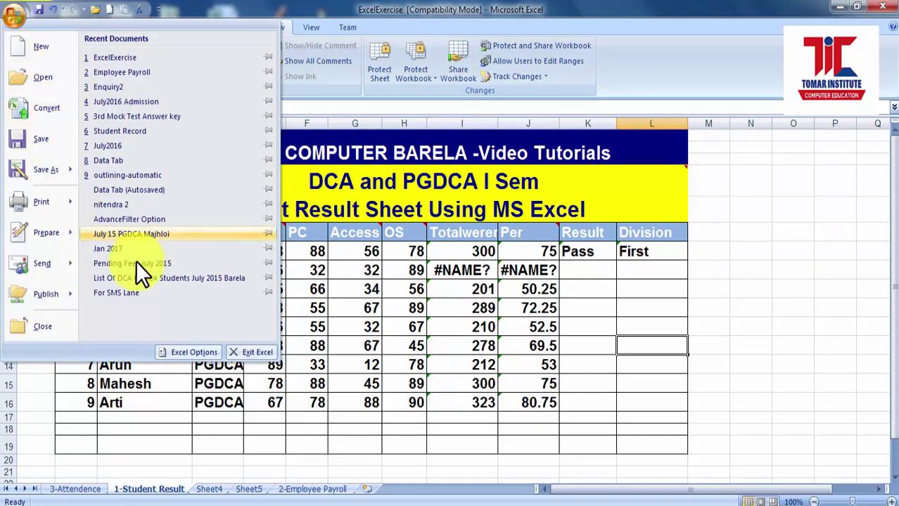
pyautogui.click(186, 353)
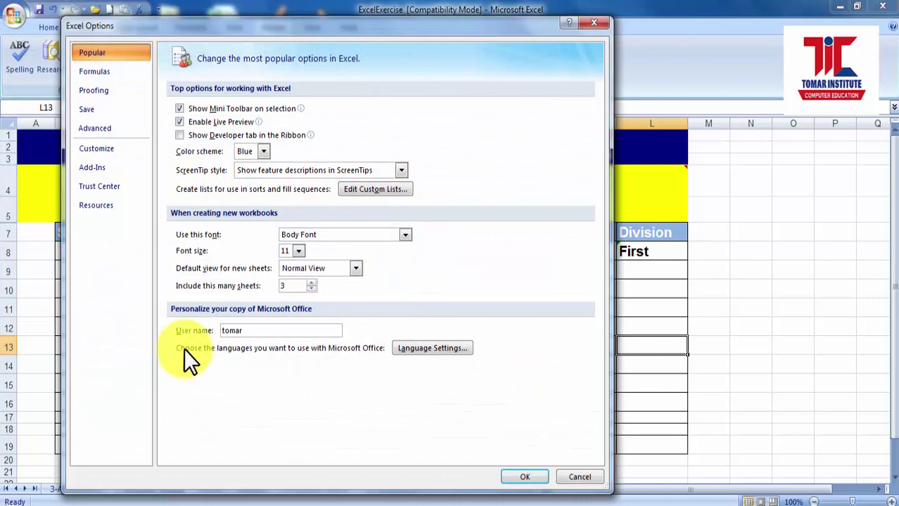
pyautogui.click(525, 477)
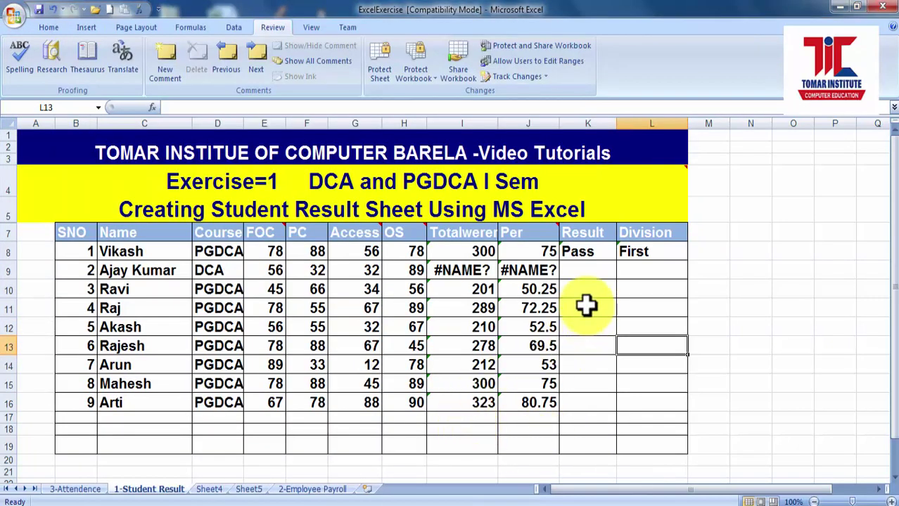
# Save ExcelExercise, accepting the Compatibility Checker warning, and bring up the Save As submenu
pyautogui.click(19, 17)
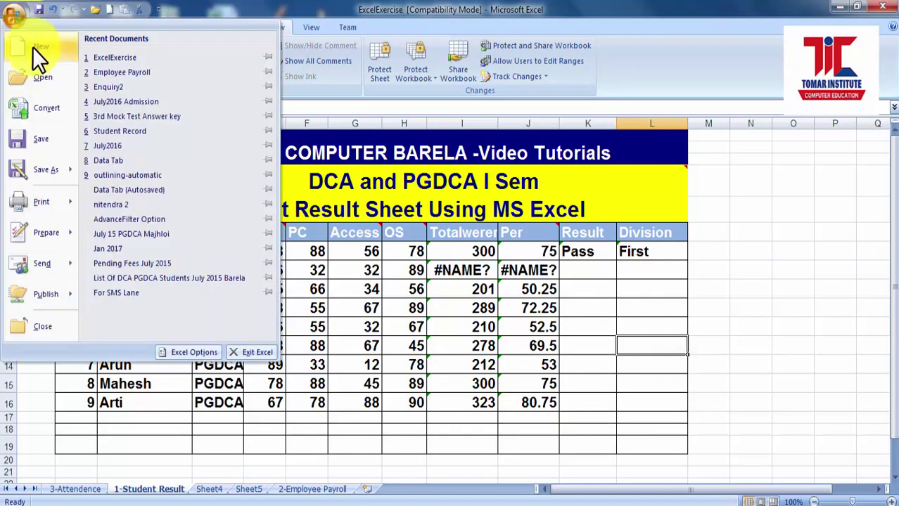
pyautogui.click(47, 142)
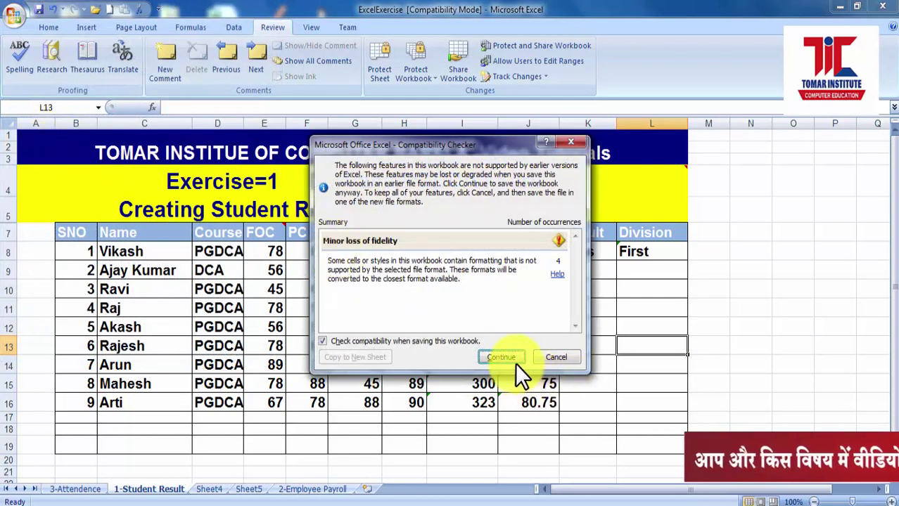
pyautogui.click(515, 356)
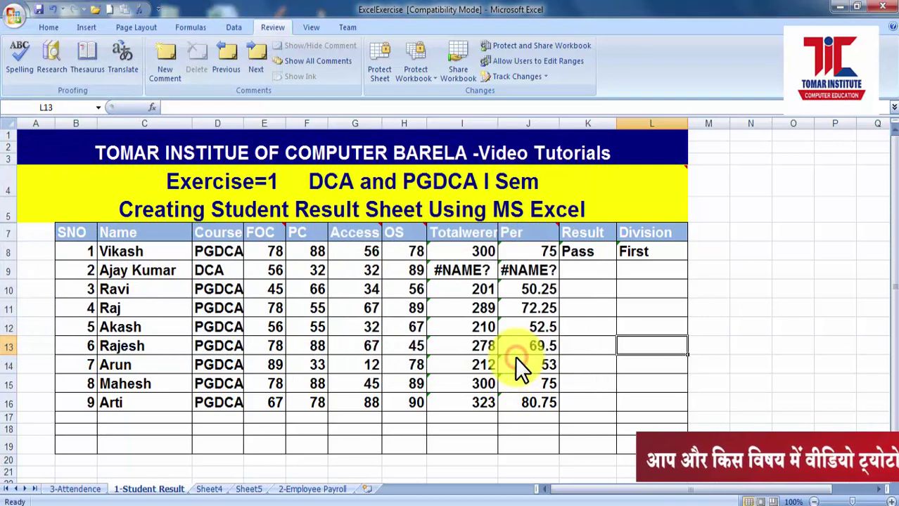
pyautogui.click(13, 13)
pyautogui.moveTo(71, 167)
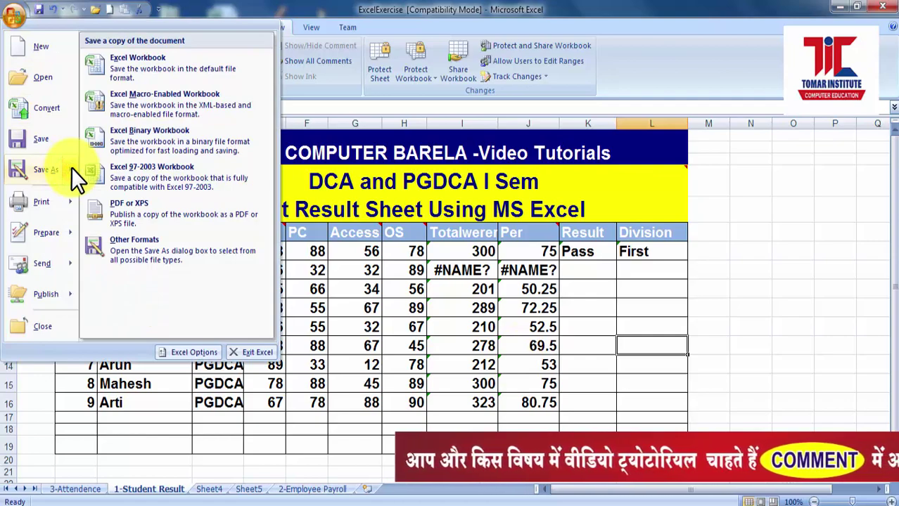
# Save as Excel Workbook and set and confirm passwords to open and modify in General Options
pyautogui.click(129, 64)
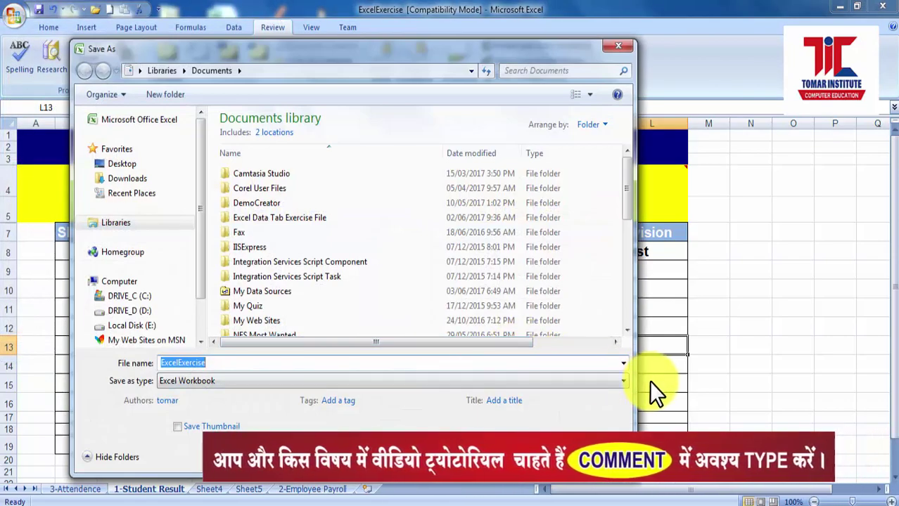
pyautogui.click(506, 457)
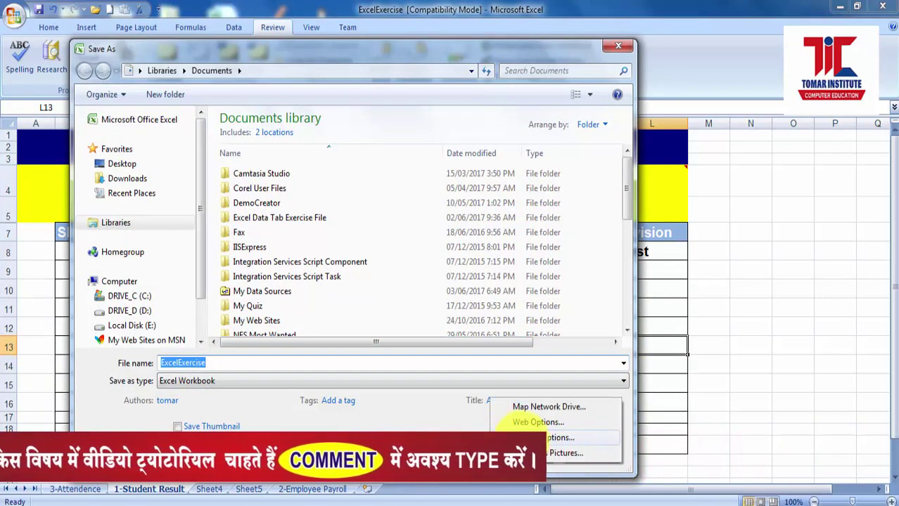
pyautogui.click(519, 438)
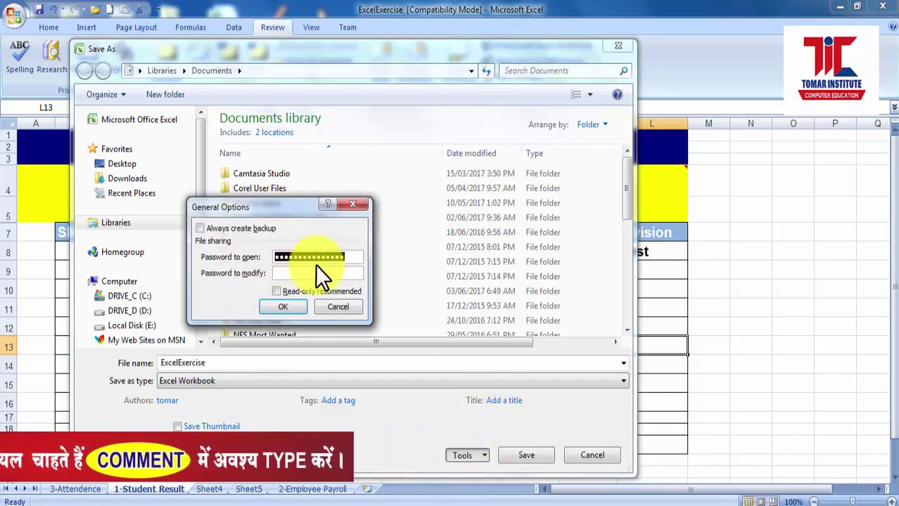
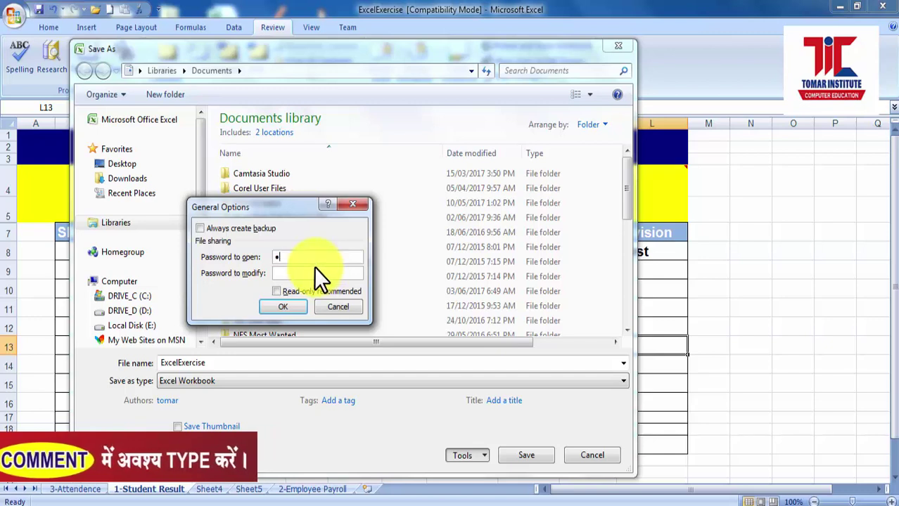
pyautogui.click(280, 276)
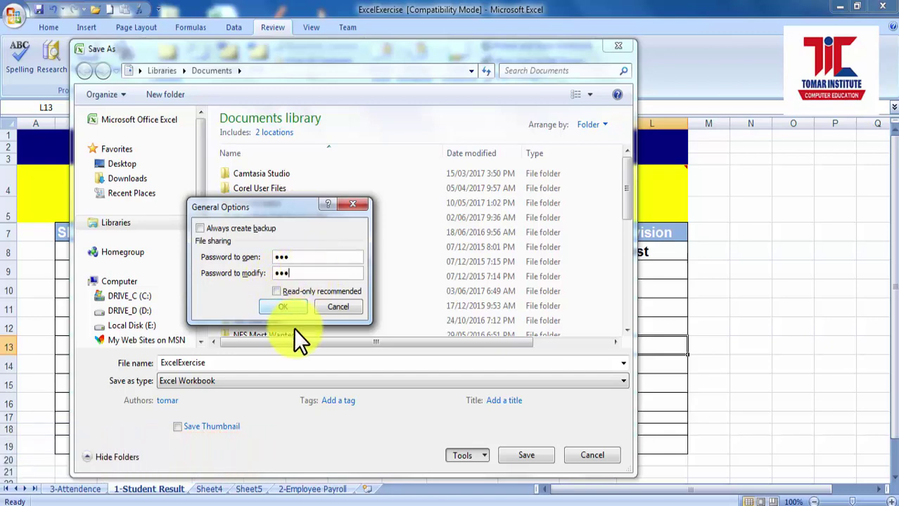
pyautogui.click(287, 307)
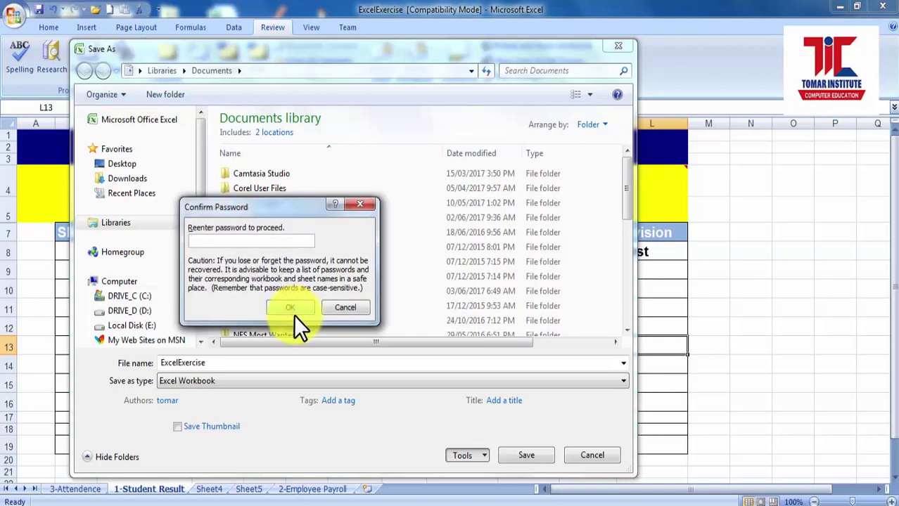
pyautogui.click(298, 308)
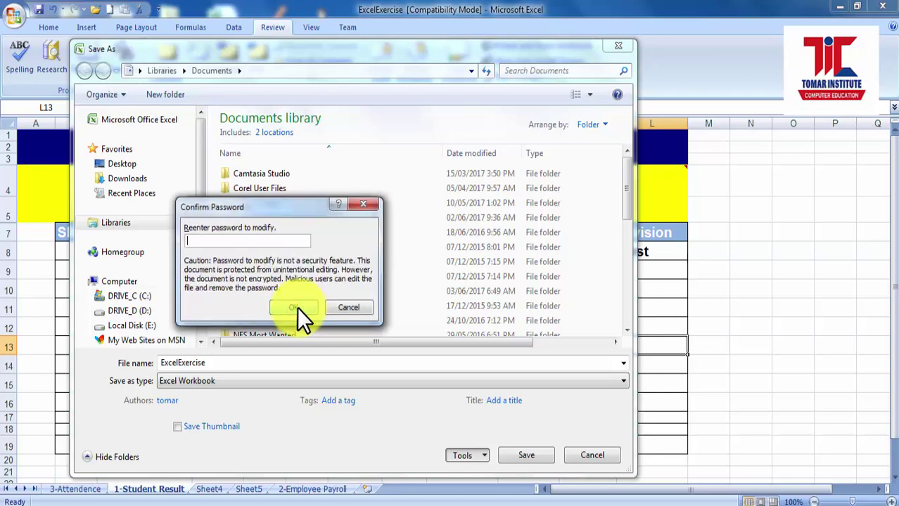
pyautogui.click(295, 308)
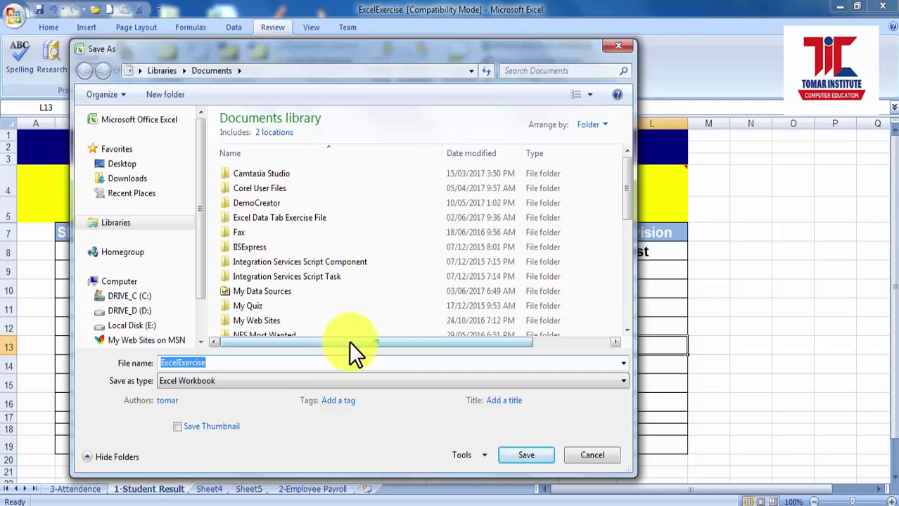
# Choose the Desktop, append 2 to make the name ExcelExercise2, and save
pyautogui.click(140, 73)
pyautogui.click(141, 75)
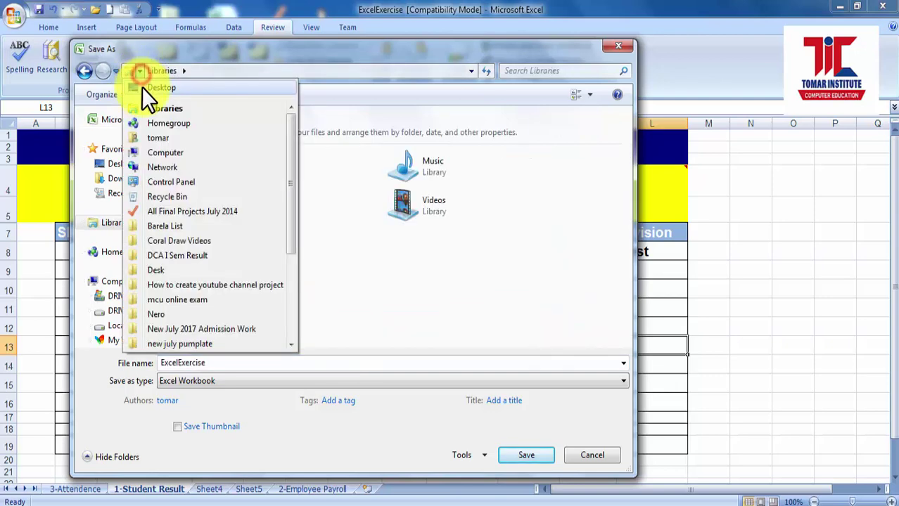
pyautogui.click(143, 87)
pyautogui.doubleClick(233, 364)
pyautogui.click(233, 364)
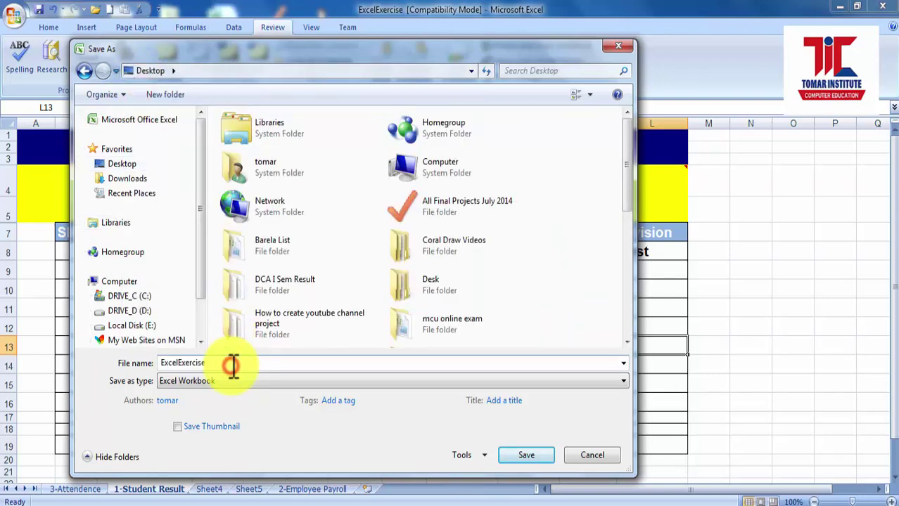
pyautogui.write('2')
pyautogui.click(526, 454)
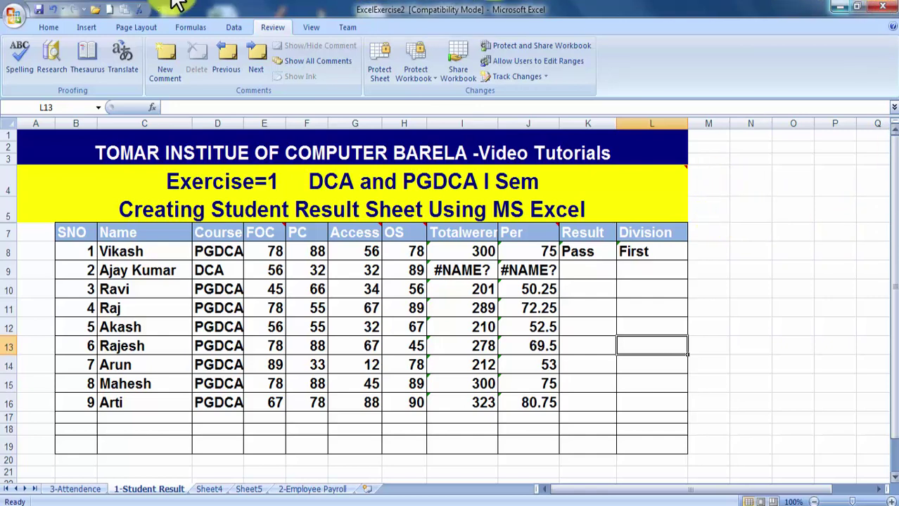
# Open ExcelExercise2 from the Desktop via the Office button's Open command
pyautogui.click(17, 20)
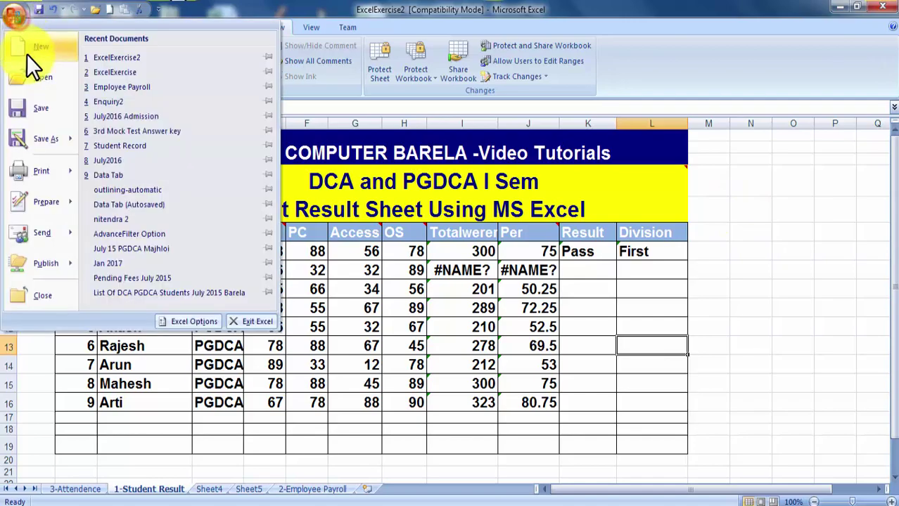
pyautogui.click(36, 78)
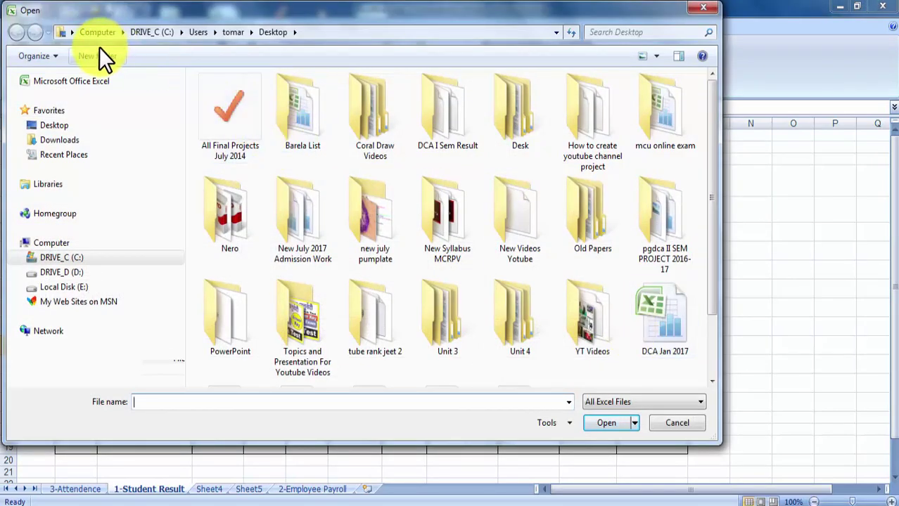
pyautogui.click(71, 32)
pyautogui.click(77, 50)
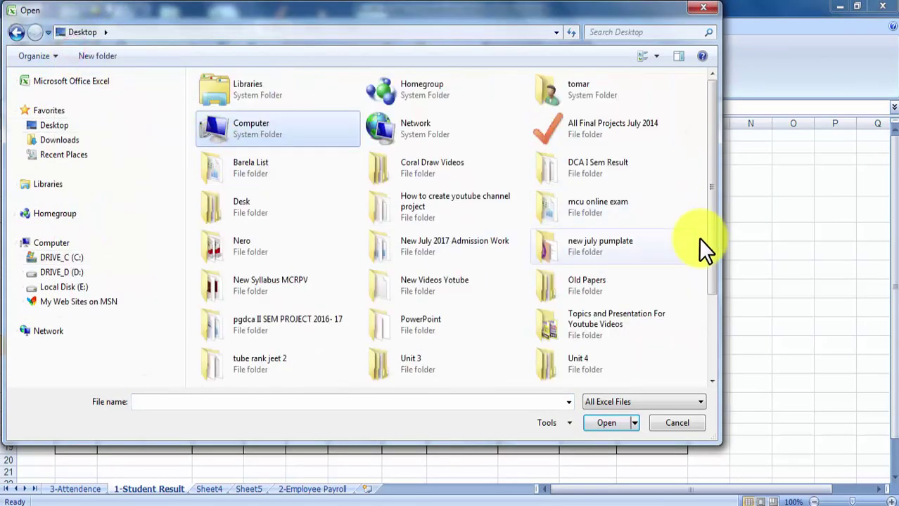
pyautogui.moveTo(709, 249); pyautogui.dragTo(687, 357)
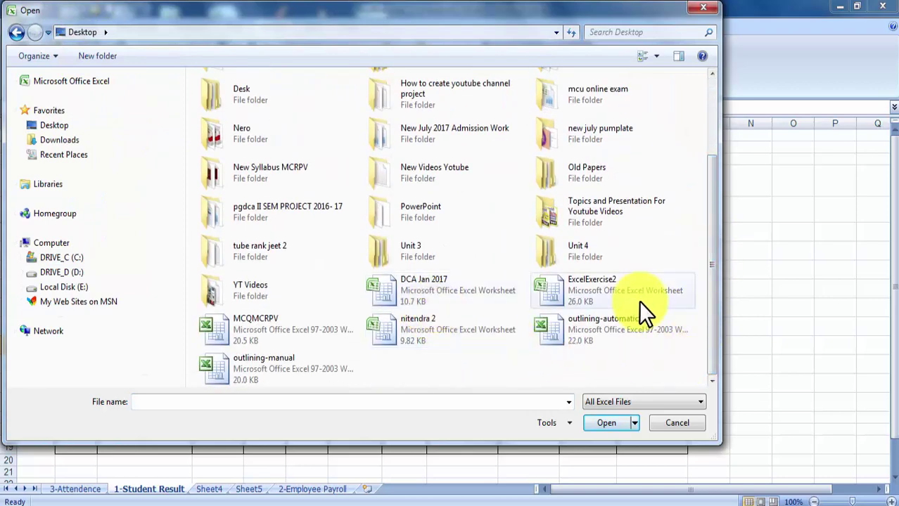
pyautogui.click(611, 288)
pyautogui.click(601, 422)
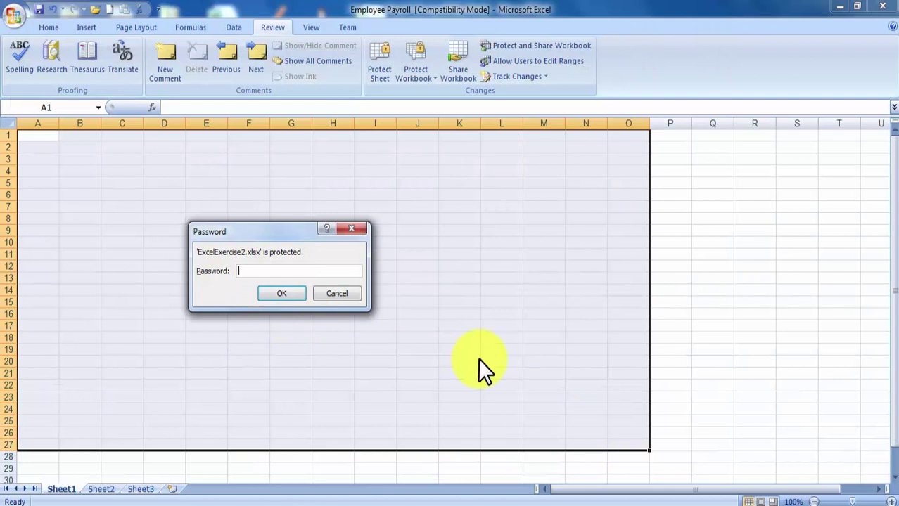
# Enter the open password and the write-access password to load the workbook
pyautogui.click(280, 288)
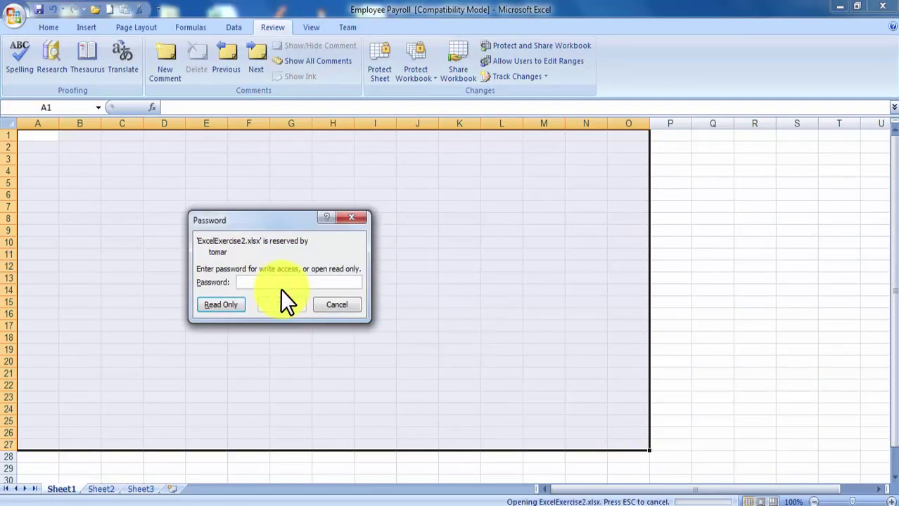
pyautogui.click(284, 304)
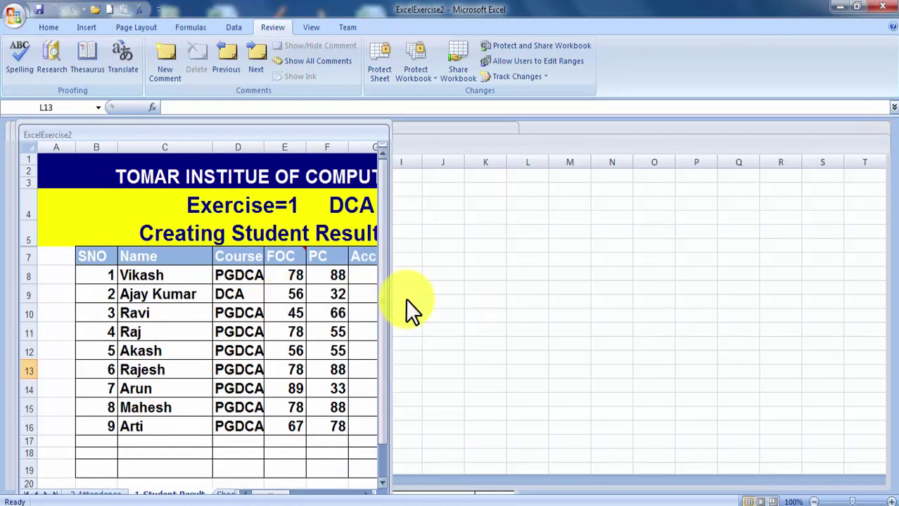
pyautogui.moveTo(810, 354); pyautogui.dragTo(550, 383)
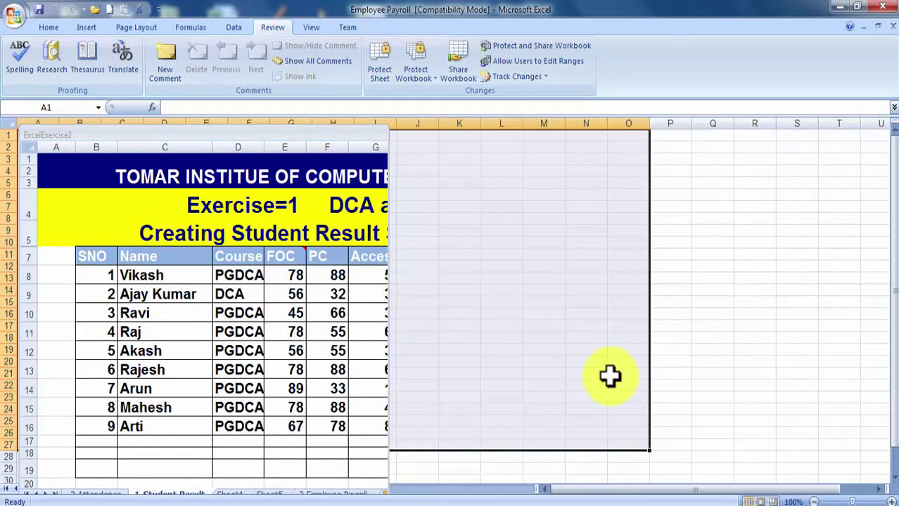
pyautogui.click(362, 136)
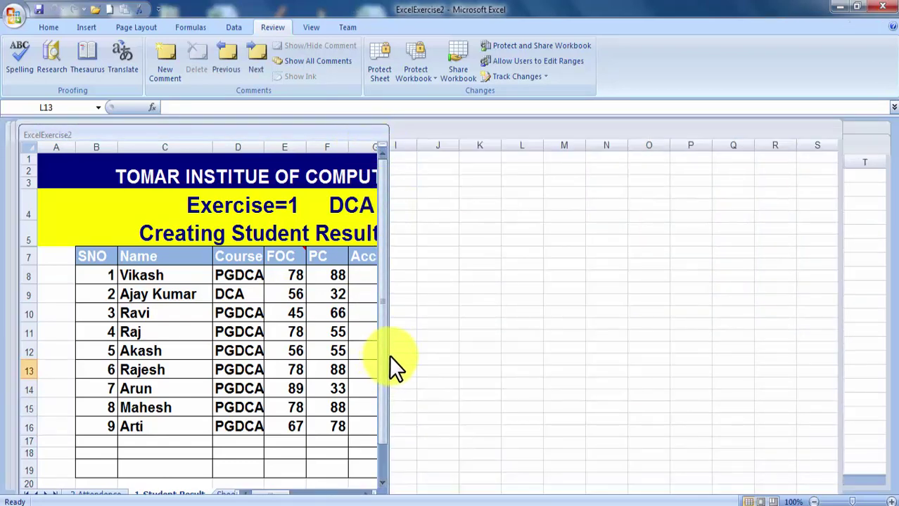
pyautogui.moveTo(287, 494); pyautogui.dragTo(197, 190)
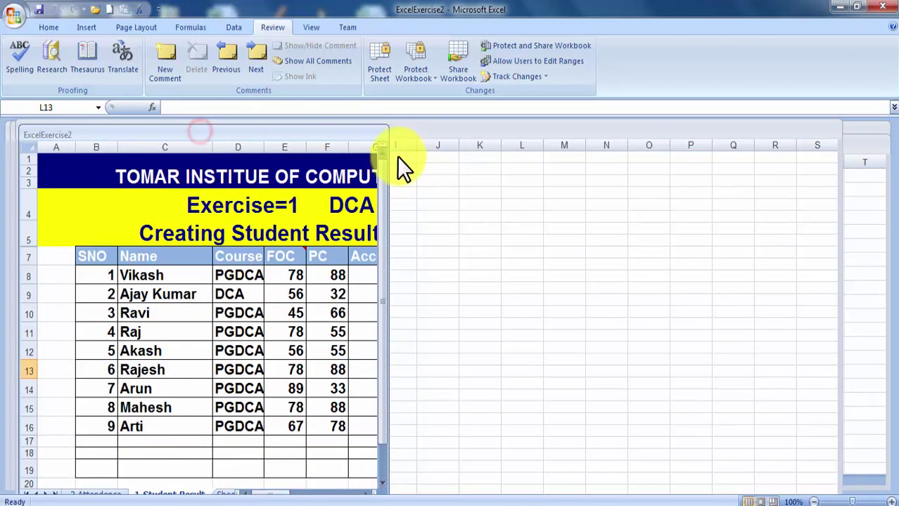
pyautogui.click(808, 130)
pyautogui.click(314, 134)
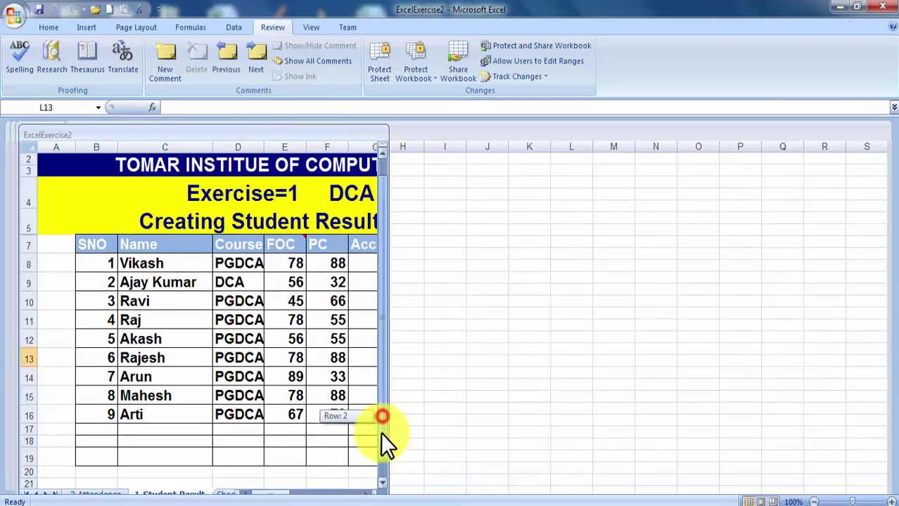
pyautogui.moveTo(374, 387)
pyautogui.mouseDown()
pyautogui.moveTo(374, 376)
pyautogui.moveTo(374, 470)
pyautogui.mouseUp()
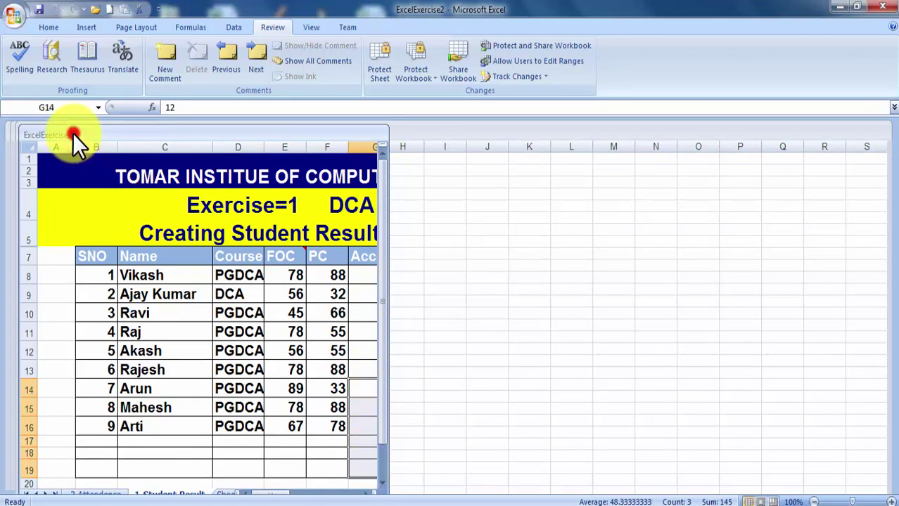
pyautogui.moveTo(380, 450); pyautogui.dragTo(387, 345)
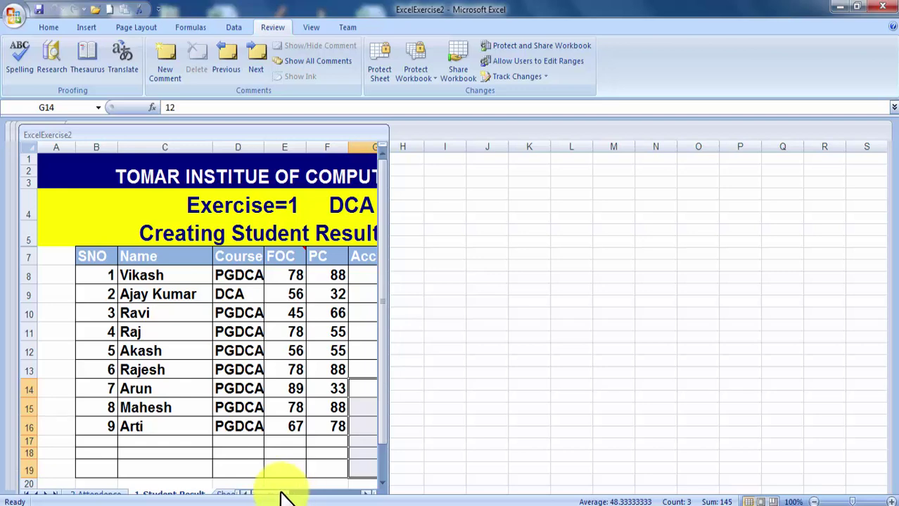
pyautogui.moveTo(281, 494); pyautogui.dragTo(284, 494)
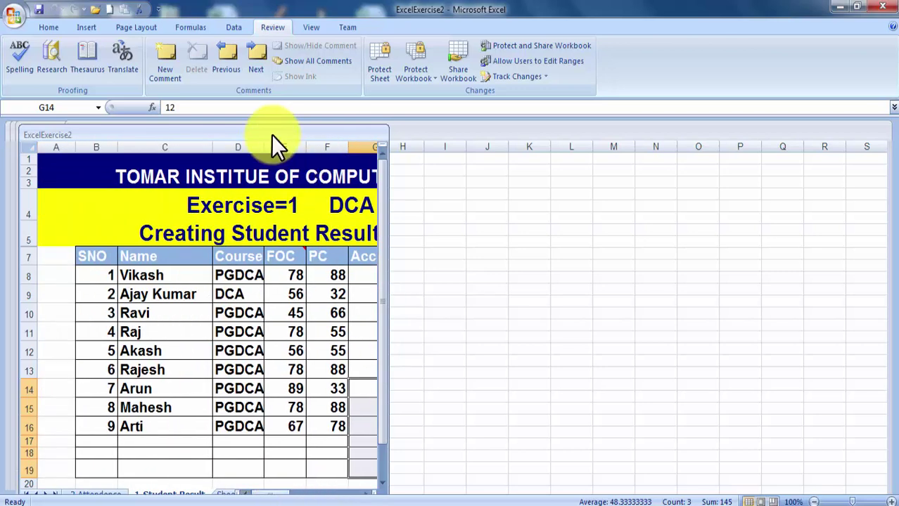
pyautogui.click(271, 134)
# Turn off structure and windows protection by entering the workbook password
pyautogui.click(409, 78)
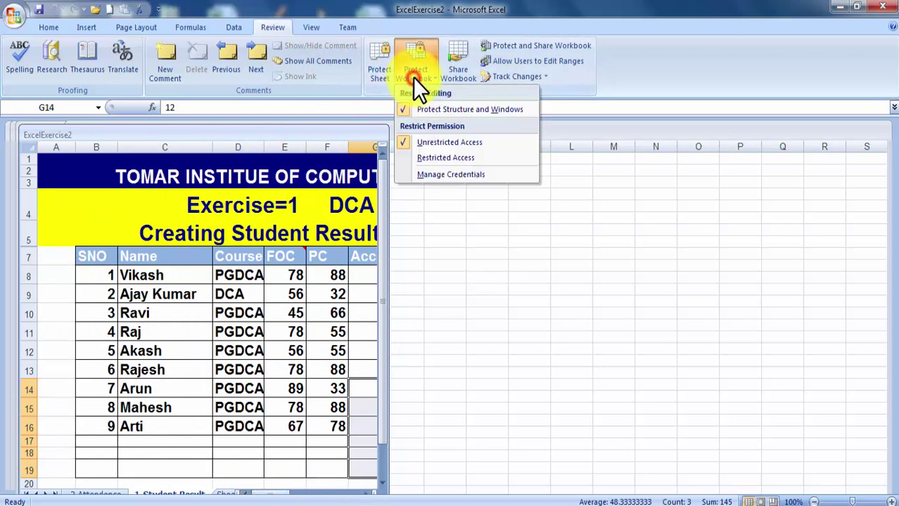
pyautogui.click(403, 113)
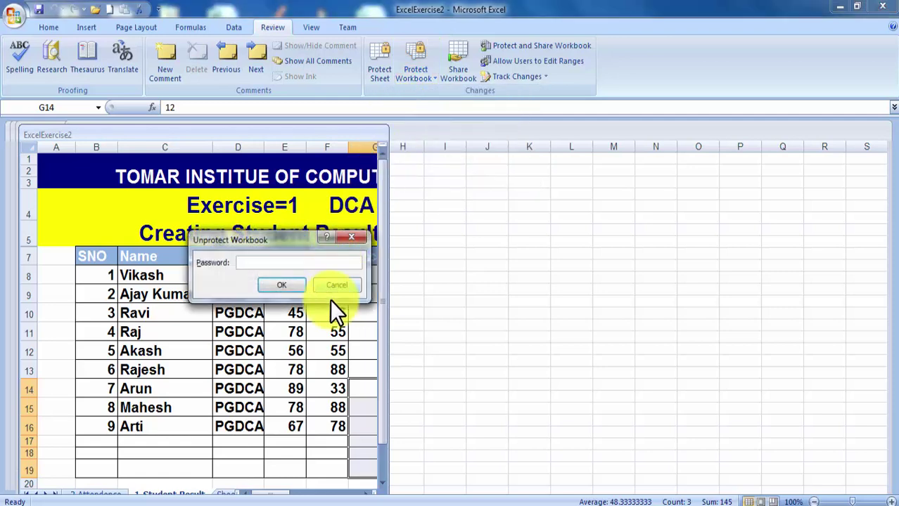
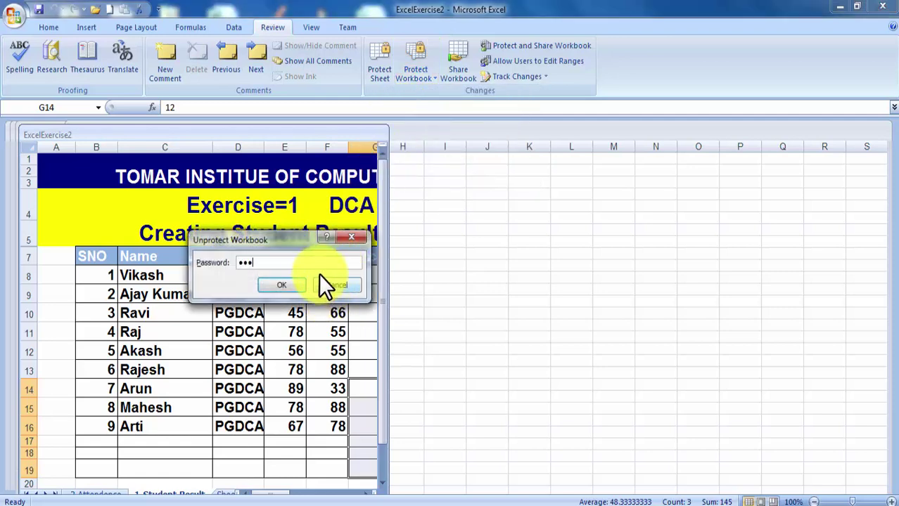
pyautogui.click(280, 286)
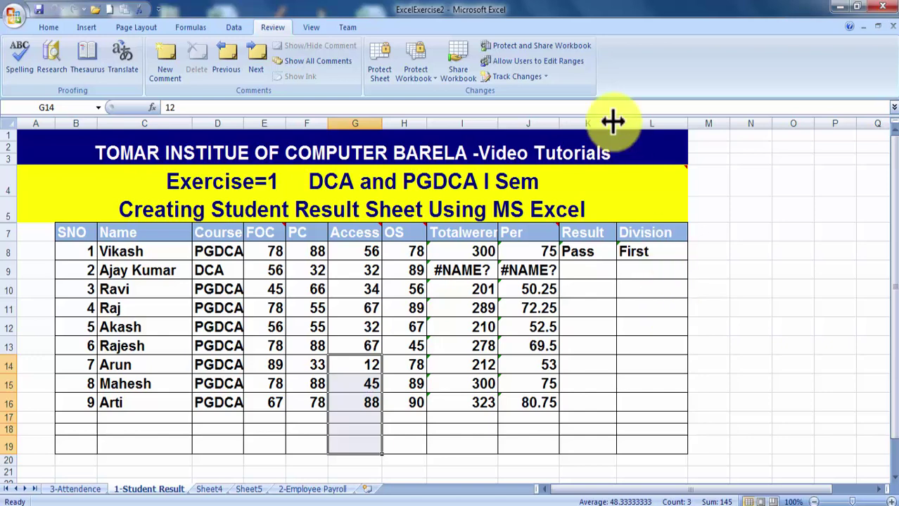
pyautogui.moveTo(312, 180)
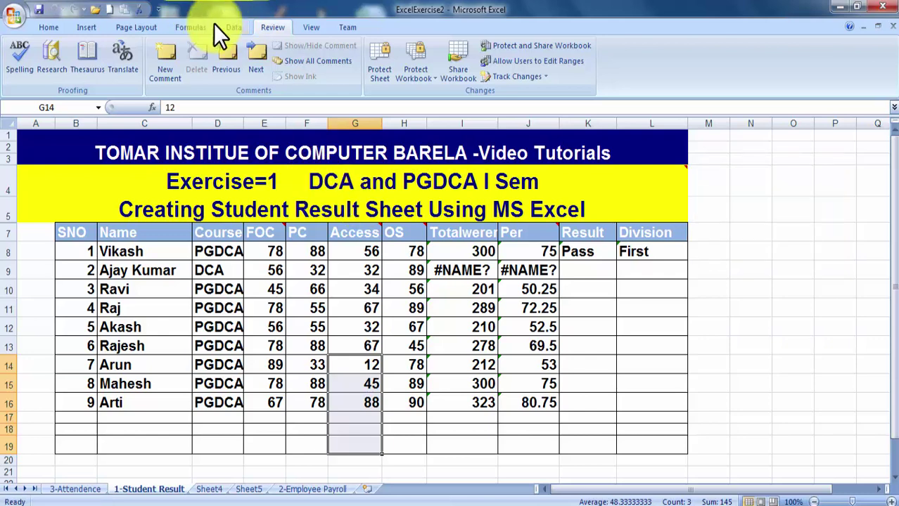
# Reopen the Protect Structure and Windows dialog and cancel it unchanged
pyautogui.click(428, 79)
pyautogui.click(443, 110)
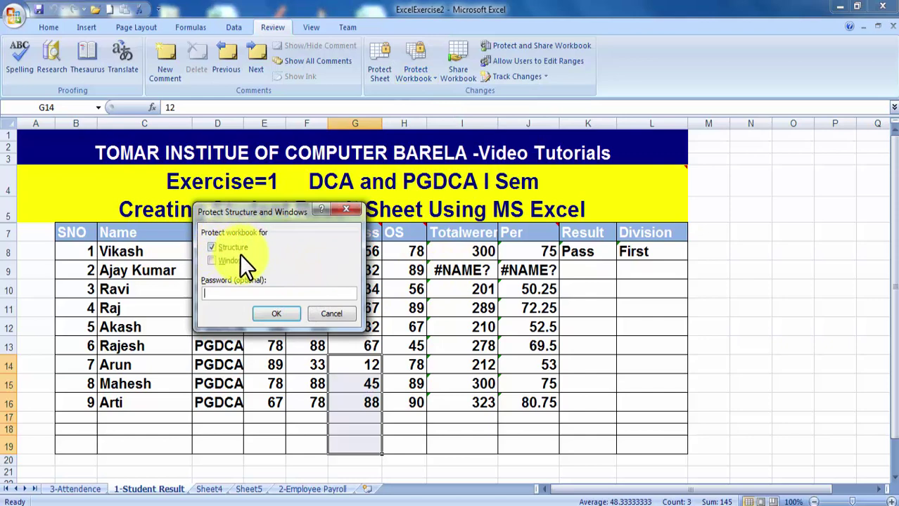
pyautogui.click(331, 313)
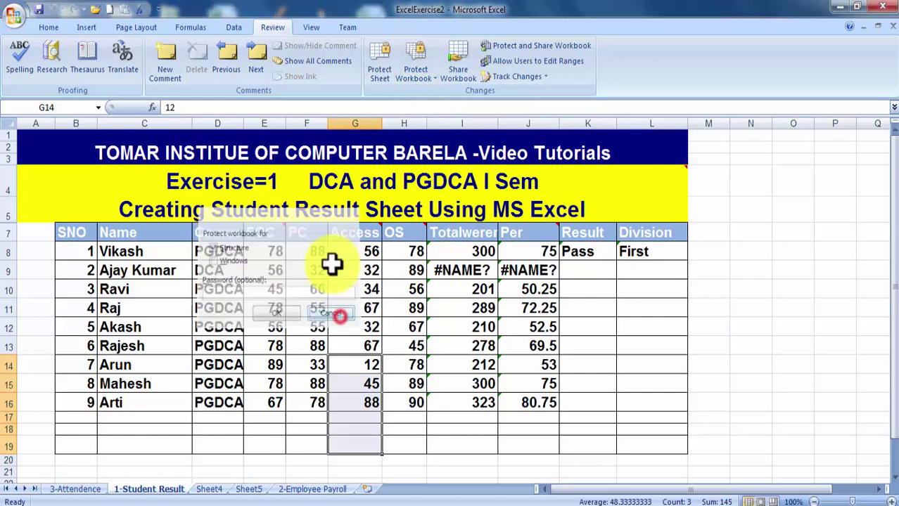